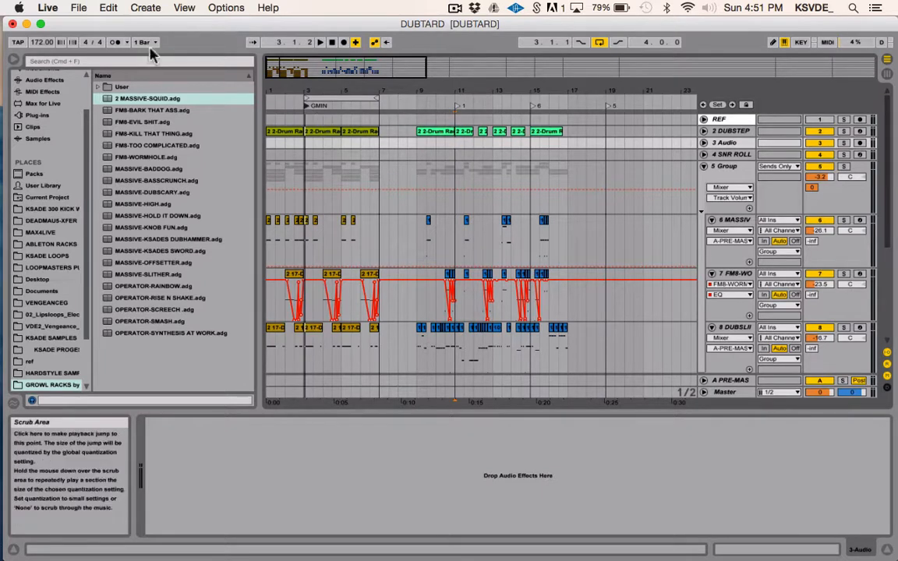
- Fold tracks 6 to 10 inside the group so that only track 11 stays unfolded
scroll(647, 257, "down", 3)
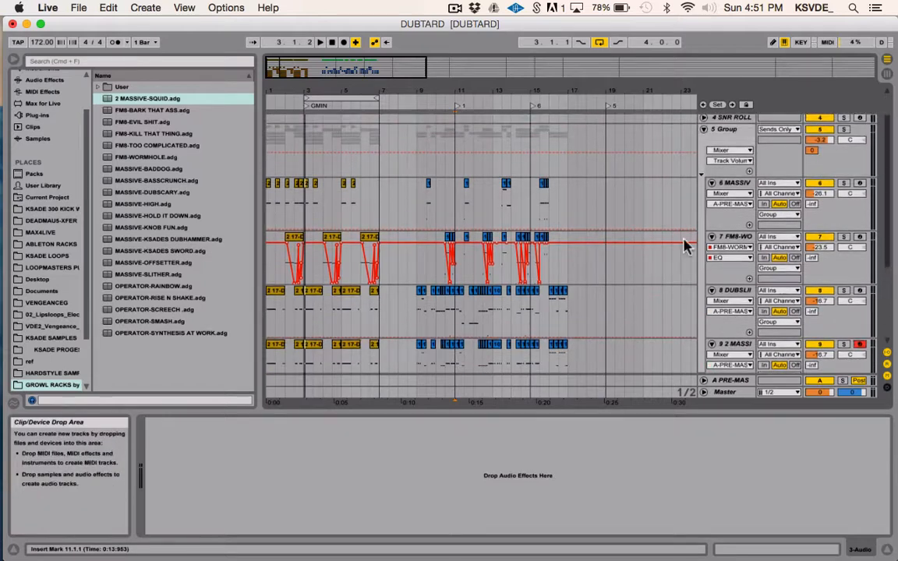
left_click(711, 183)
left_click(711, 194)
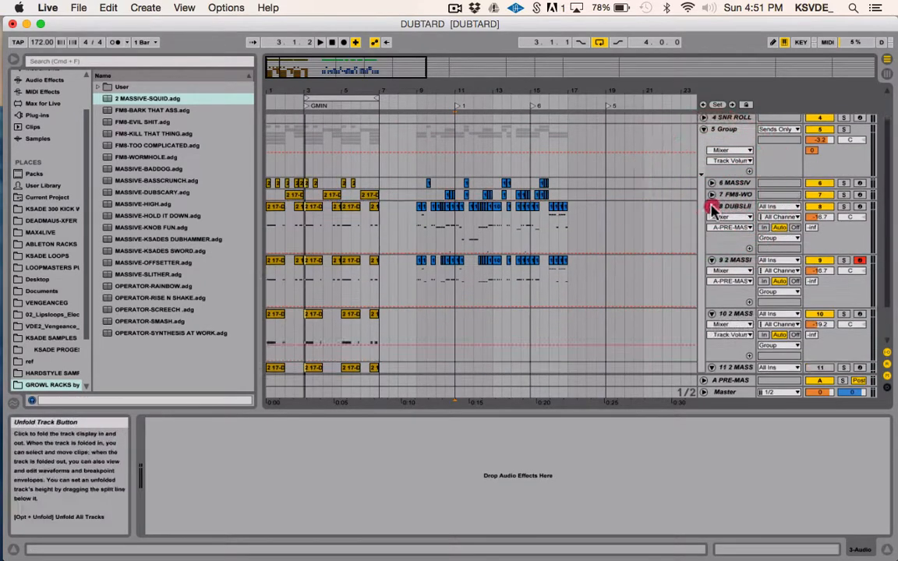
left_click(711, 206)
left_click(712, 218)
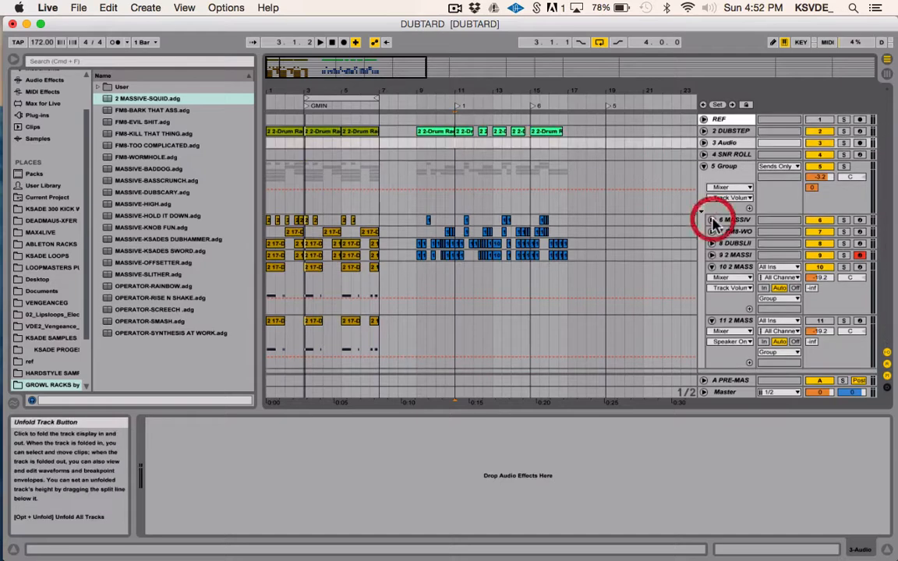
left_click(712, 267)
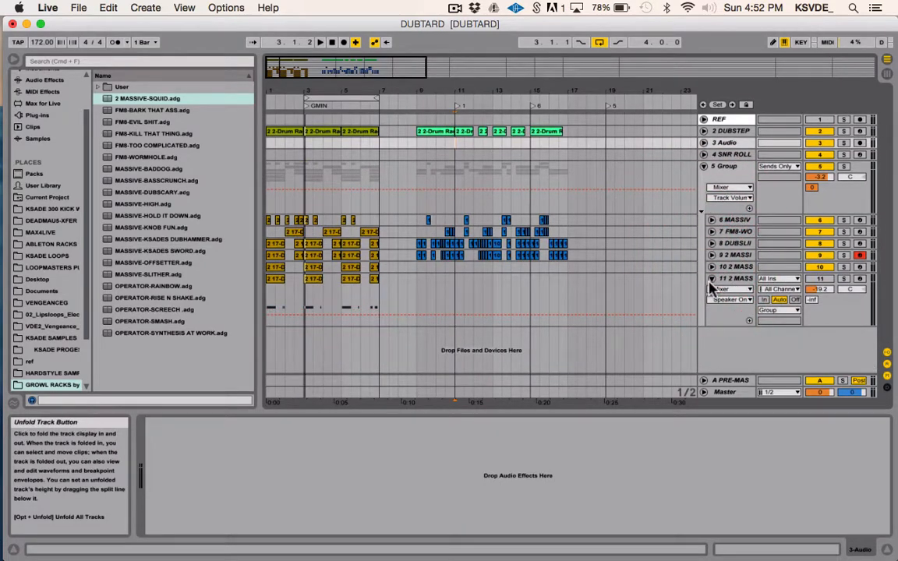
- Select track 11, 2 MASSIVE-SQUID, to show its device chain and examine the opening bars of the arrangement
left_click(735, 279)
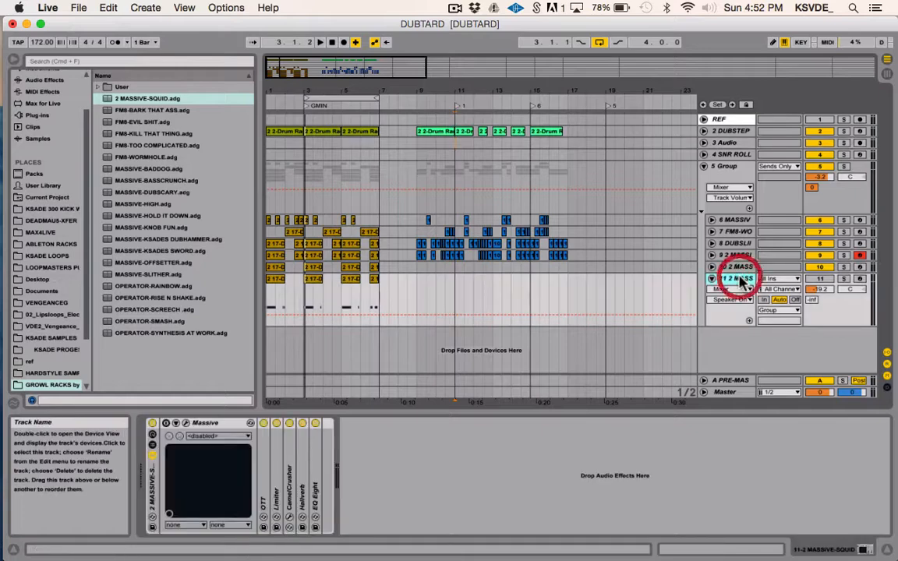
left_click_drag(284, 65, 312, 538)
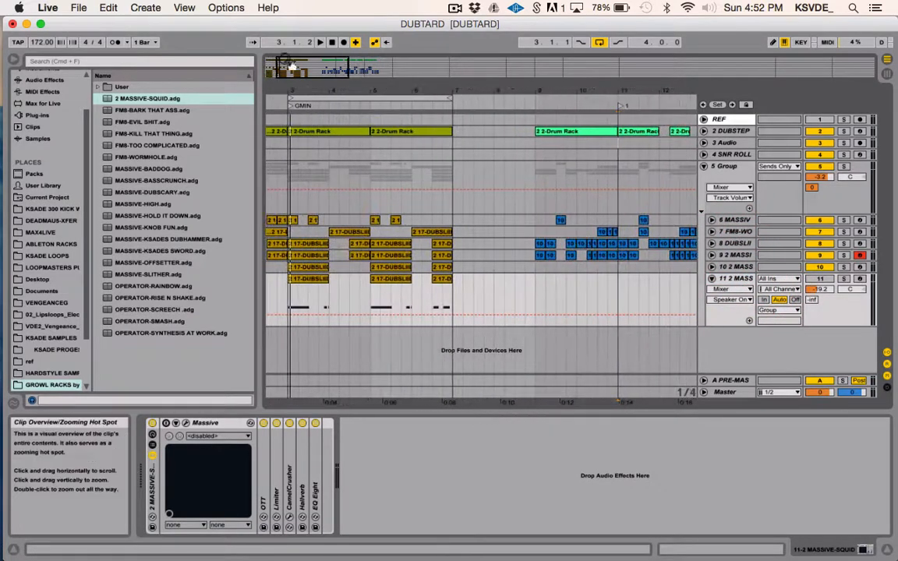
scroll(341, 240, "left", 3)
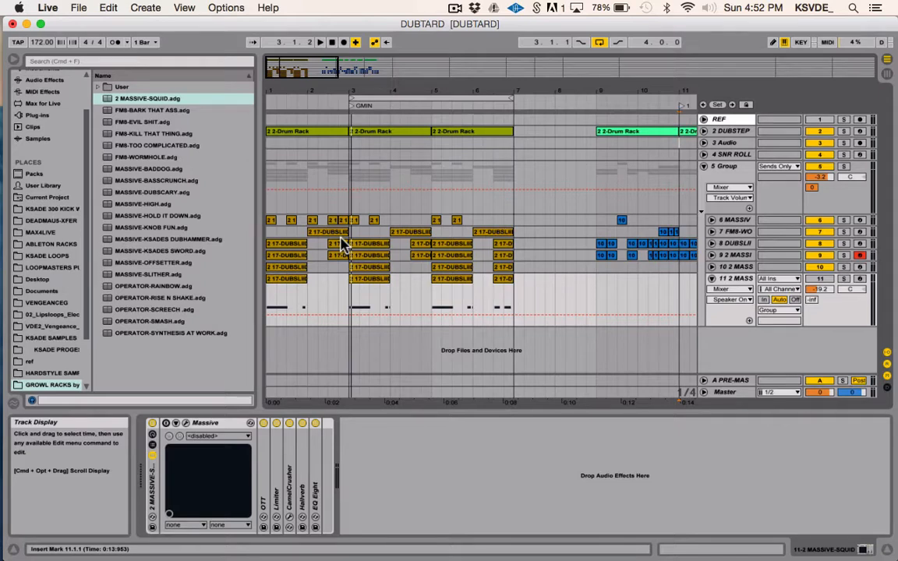
left_click(733, 281)
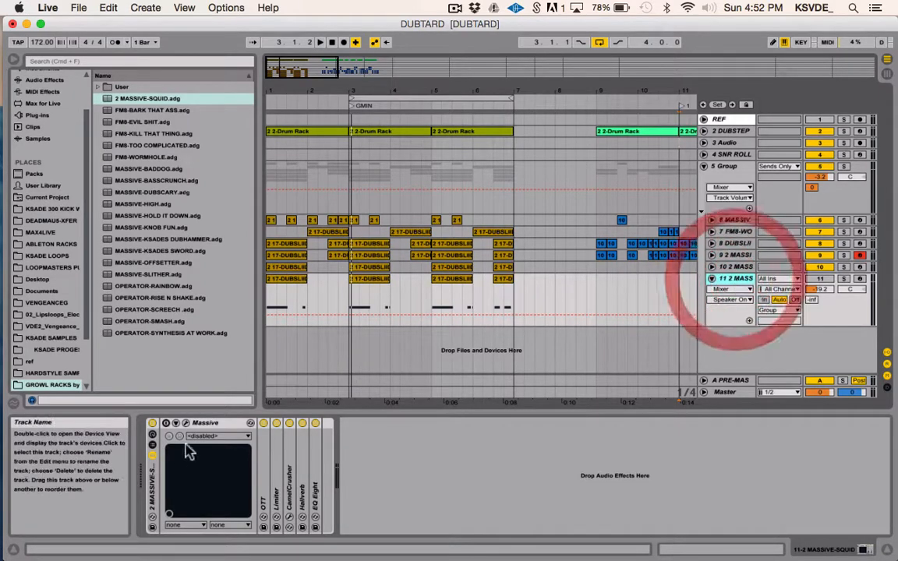
- Loop the DUBSLIIDER track's clip from bar 3 to bar 4 and audition tracks 8 and 9 in solo
left_click(844, 244)
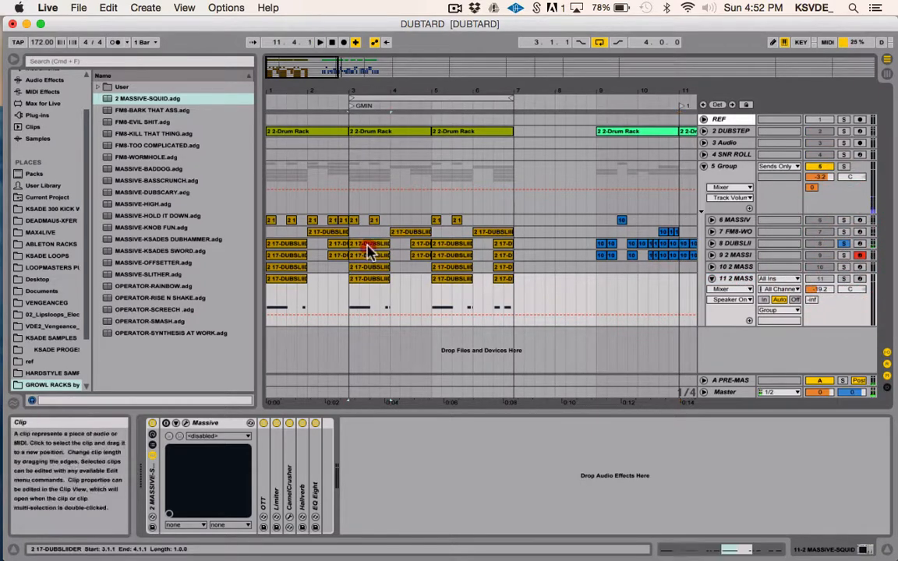
left_click(369, 248)
key("super+l")
key("space")
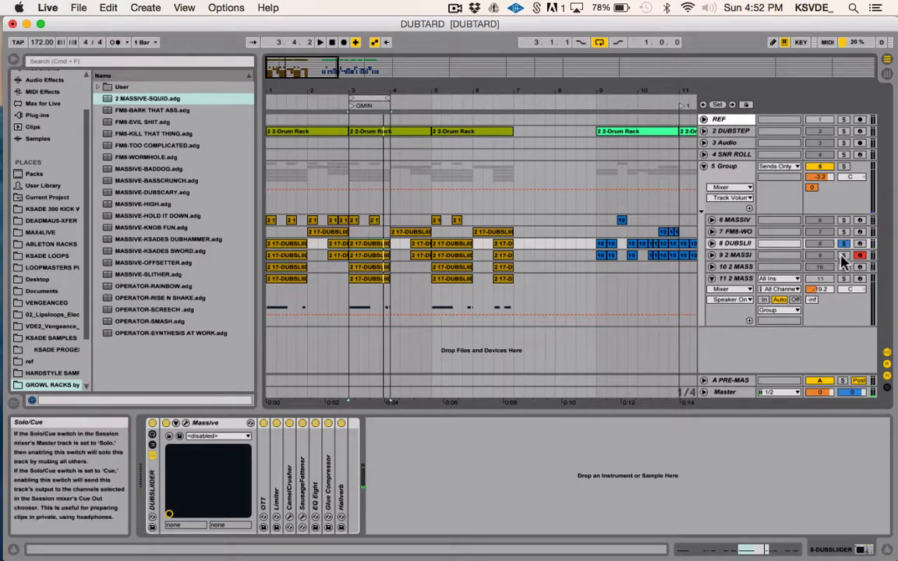
left_click(844, 254)
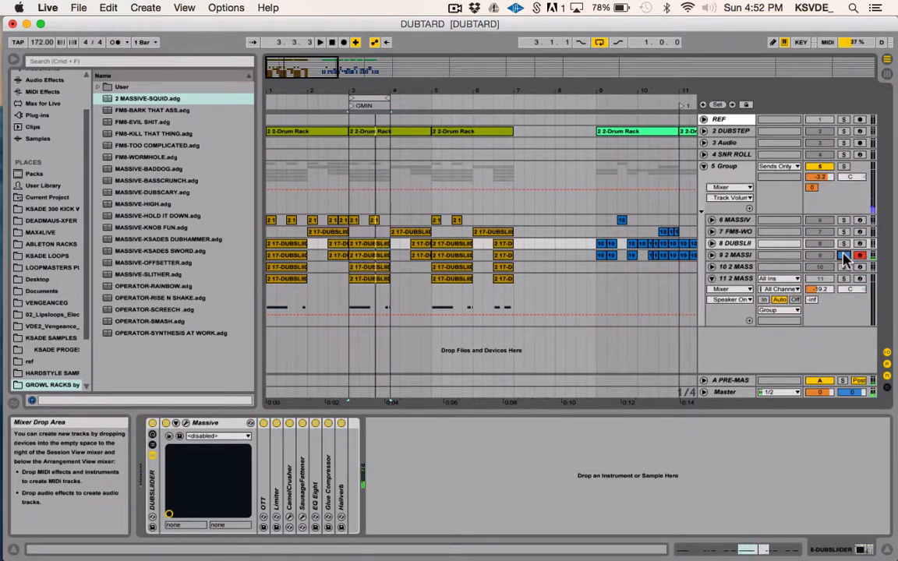
left_click(844, 256)
- Show the 2 MASSIVE-SQUID track's device chain and unfold its OTT and Limiter to examine their settings
left_click(736, 279)
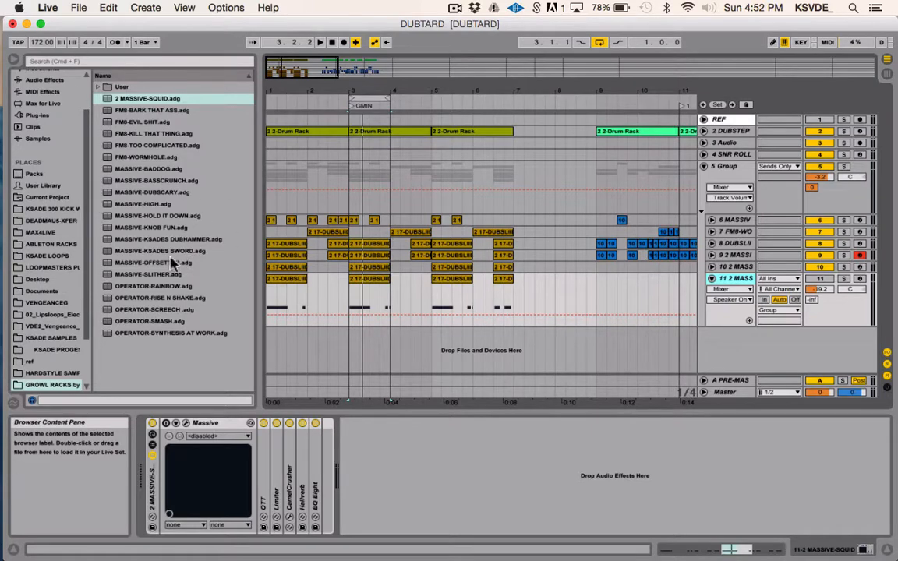
double_click(265, 503)
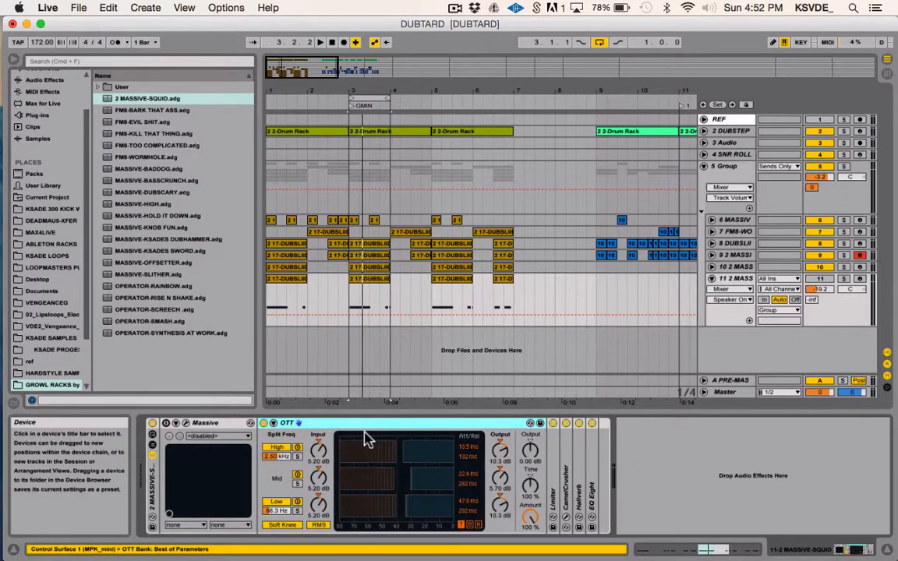
left_click(554, 482)
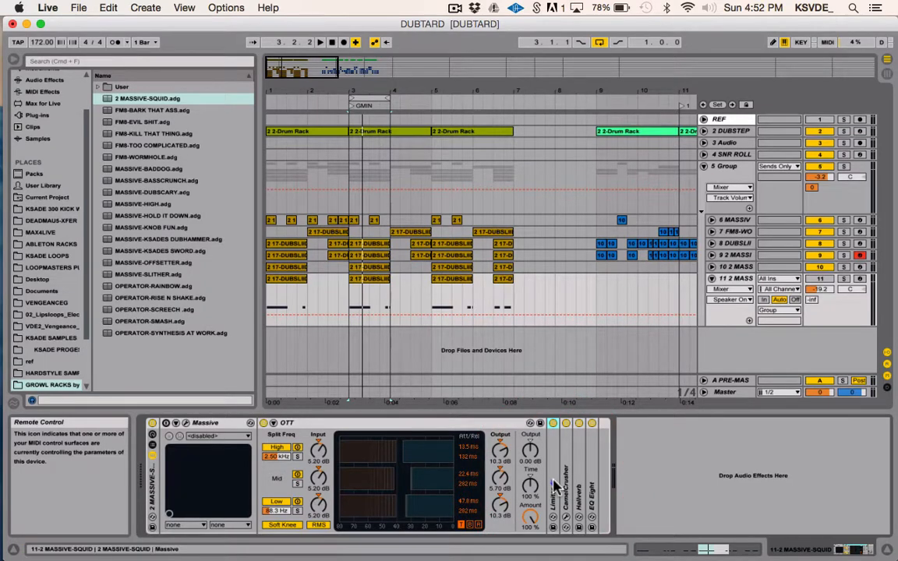
double_click(554, 482)
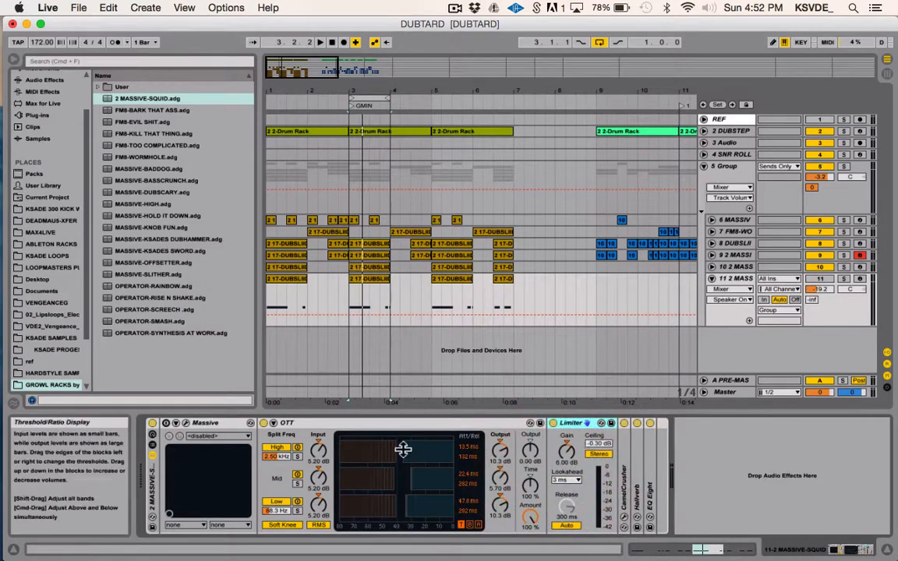
left_click(407, 422)
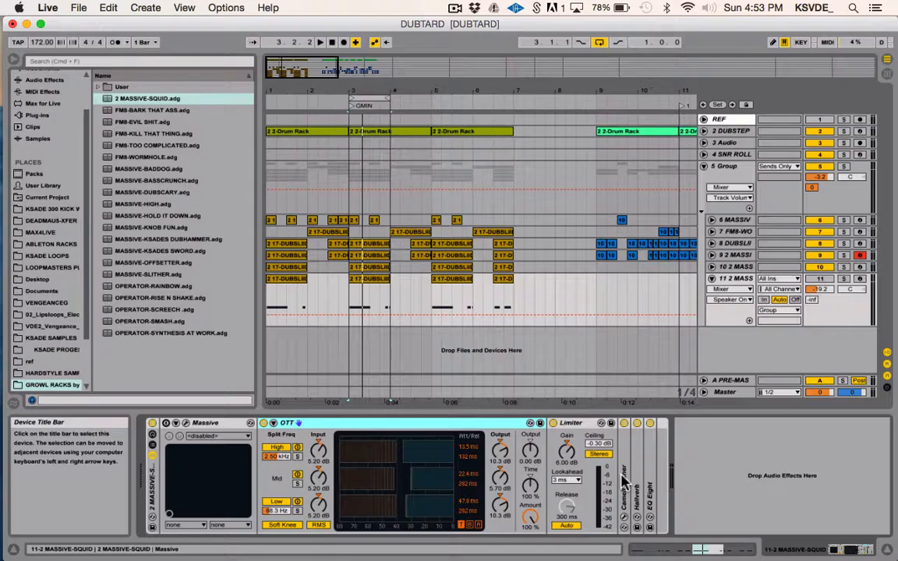
- Unfold CamelCrusher, examine its Annihilate patch settings in the plug-in window, and close that window
double_click(624, 481)
left_click(643, 424)
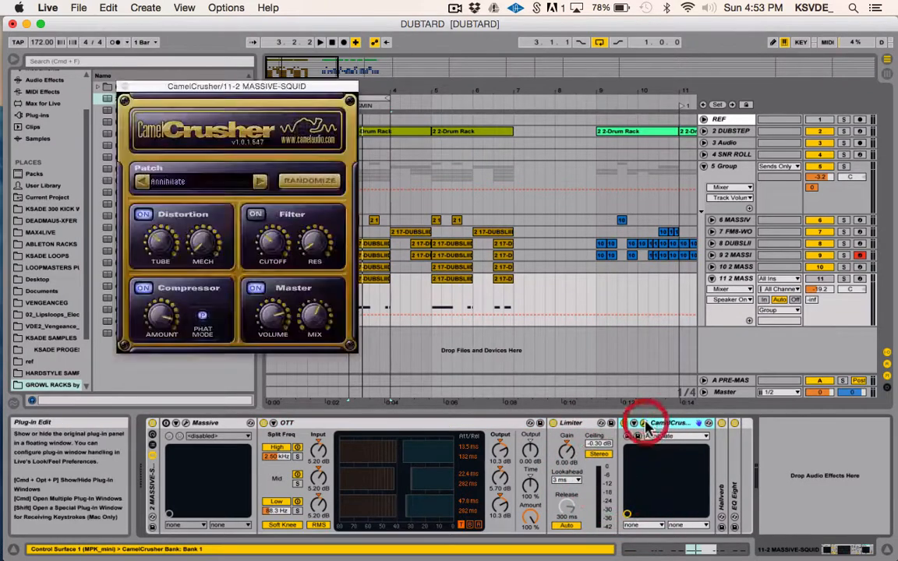
left_click_drag(240, 92, 396, 110)
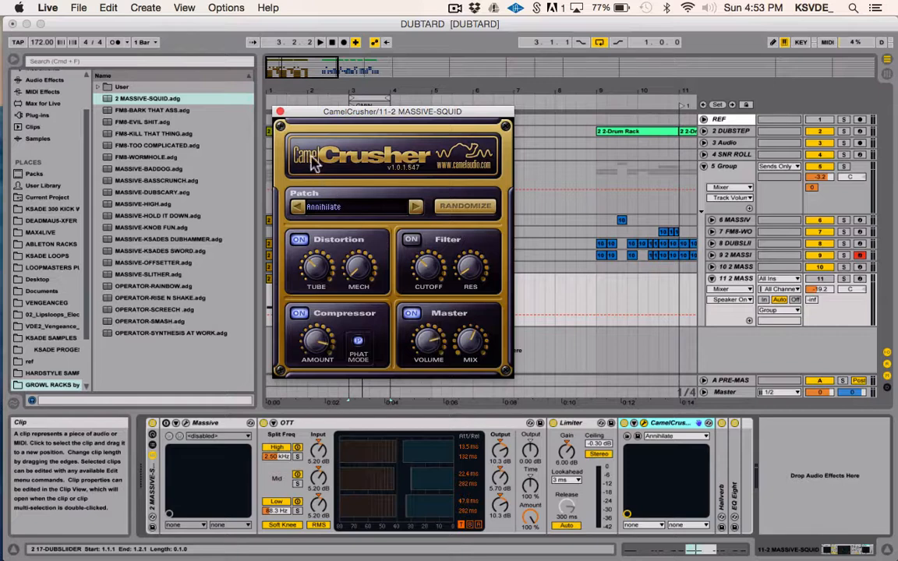
left_click(280, 111)
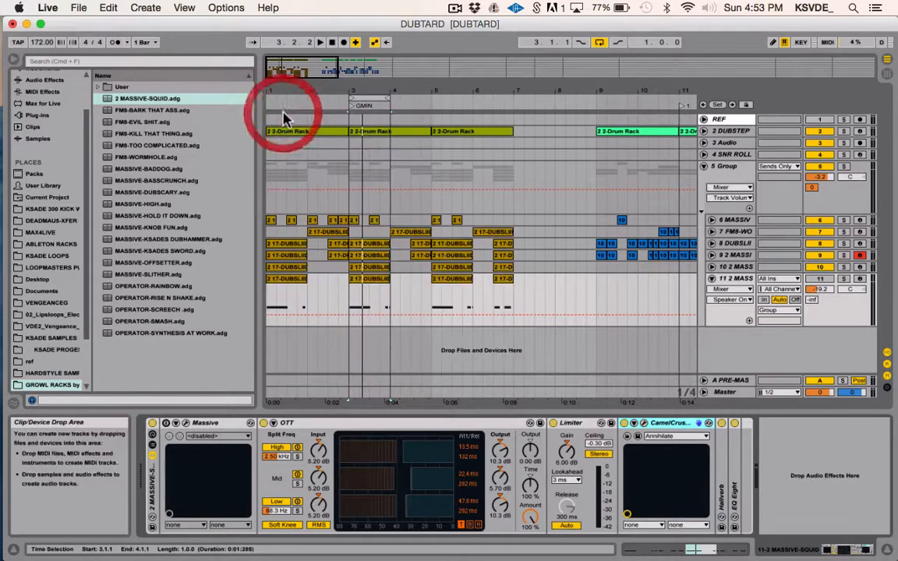
- Unfold Hallverb and EQ Eight on the 2 MASSIVE-SQUID track to examine their settings
double_click(721, 465)
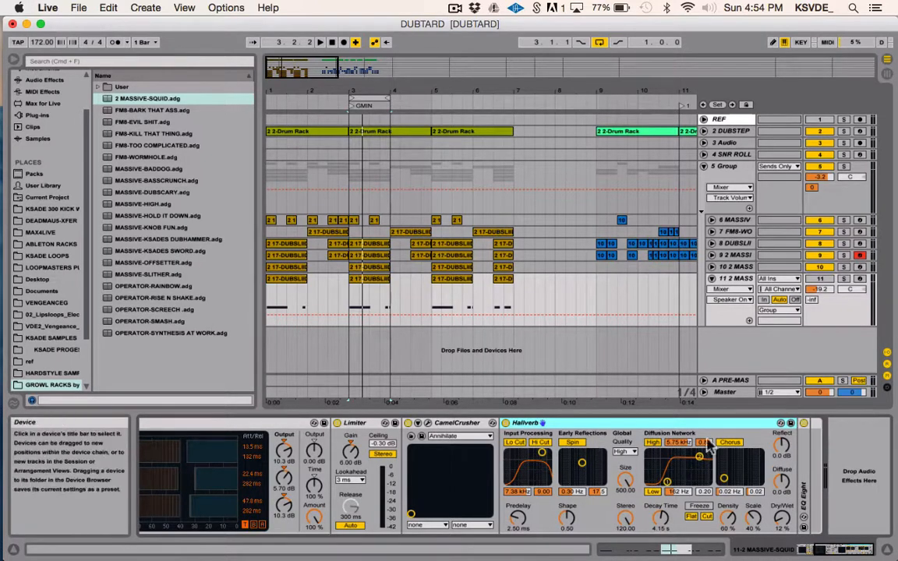
double_click(803, 526)
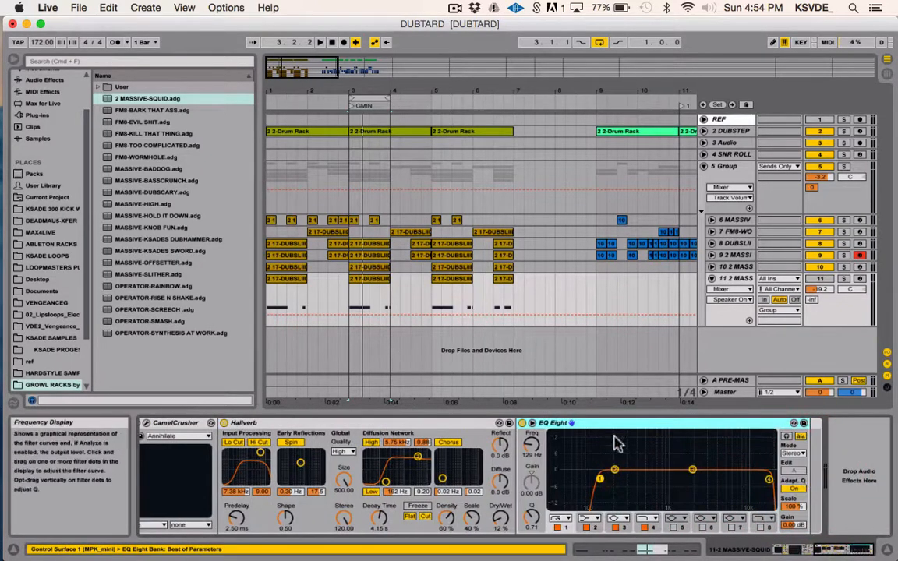
scroll(549, 457, "left", 10)
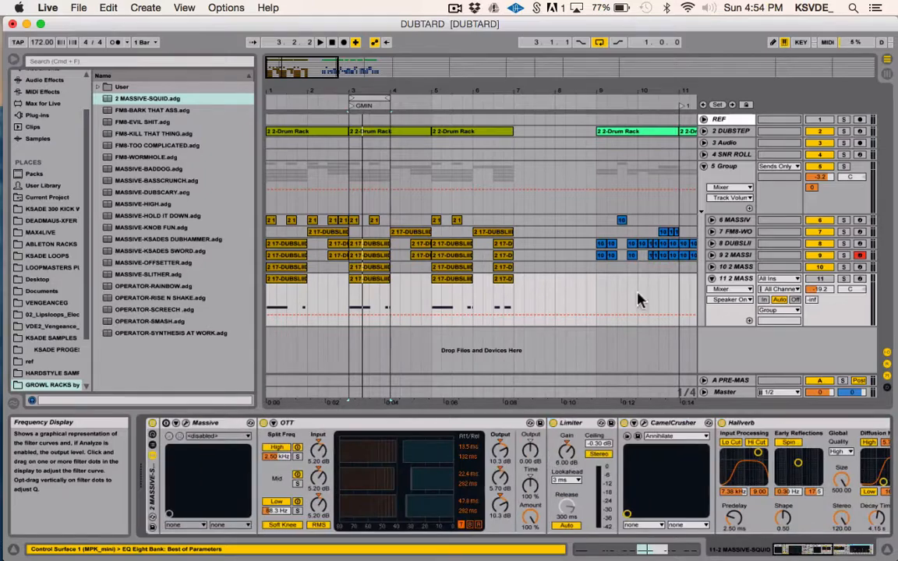
- Show the FM8-WORMHOLE track's devices and audition its clip at bar 4 in solo while watching the EQ macro
left_click(736, 231)
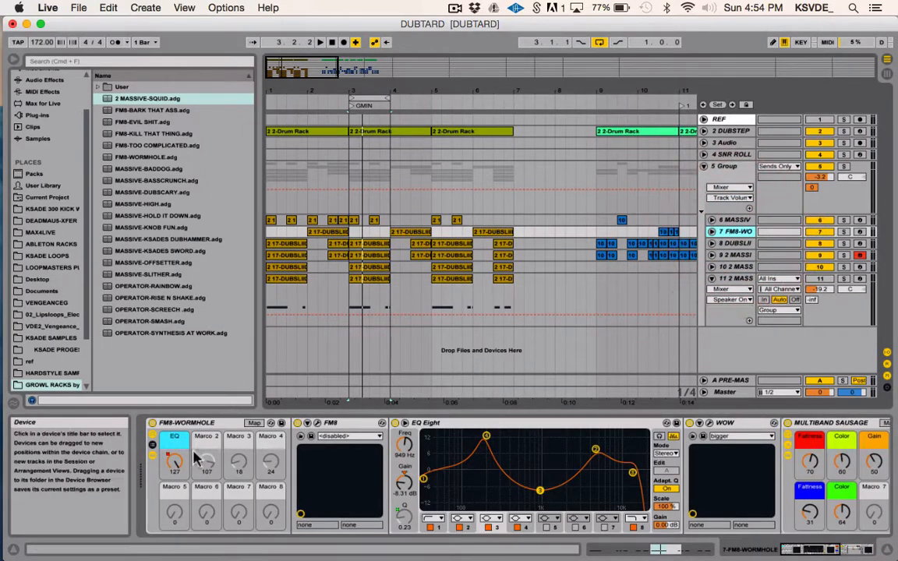
left_click(418, 256)
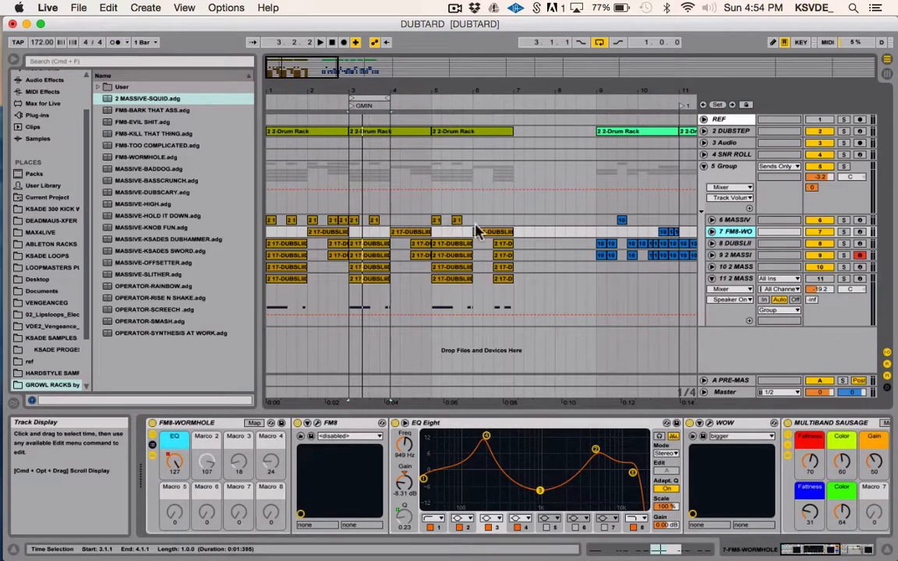
left_click(397, 232)
key("space")
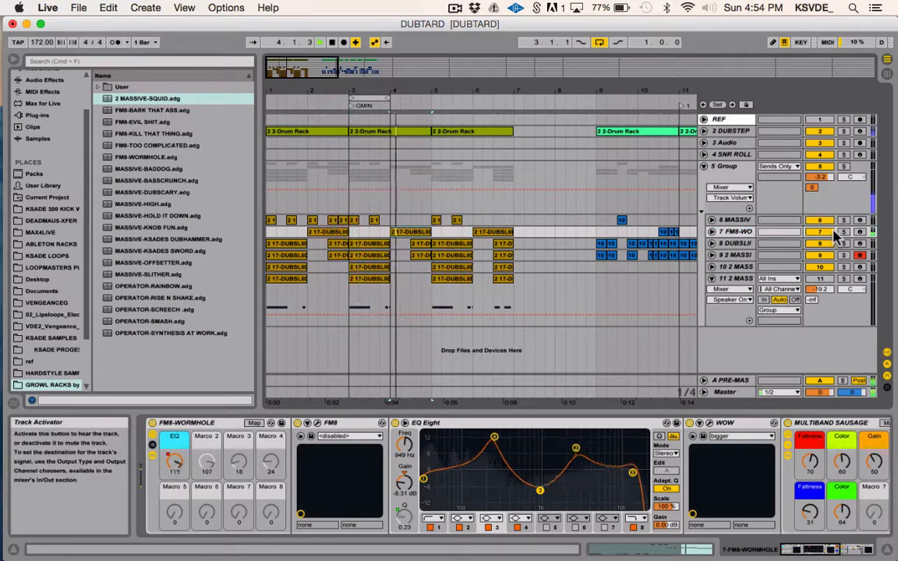
left_click(842, 231)
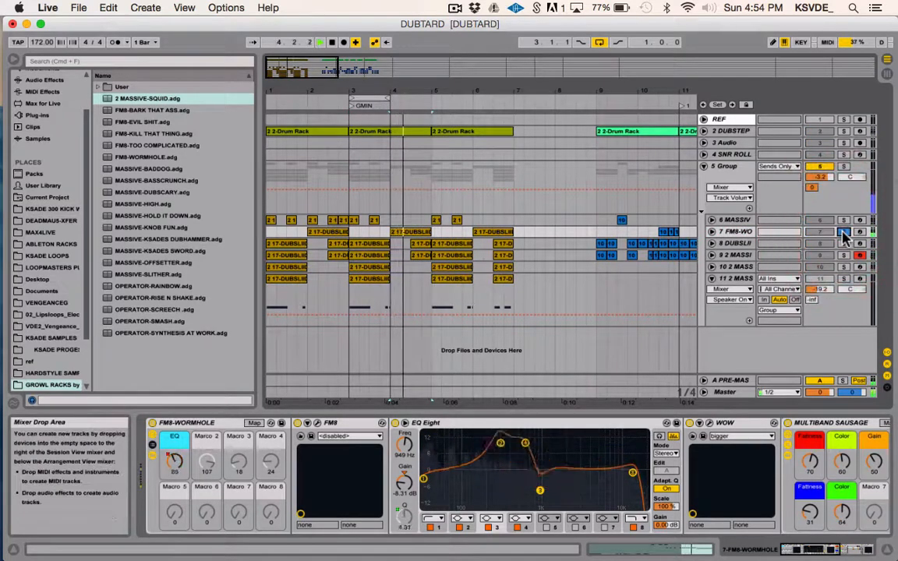
left_click(843, 231)
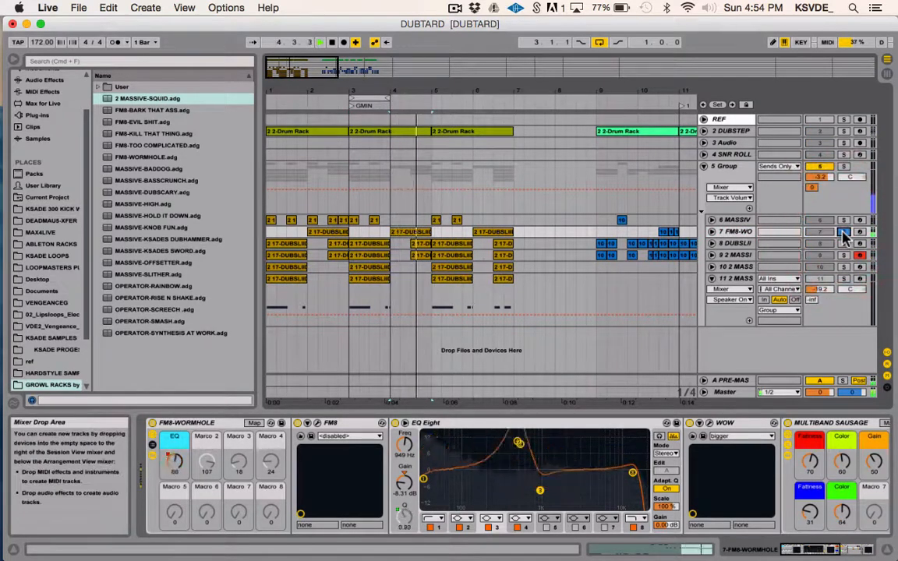
left_click(203, 426)
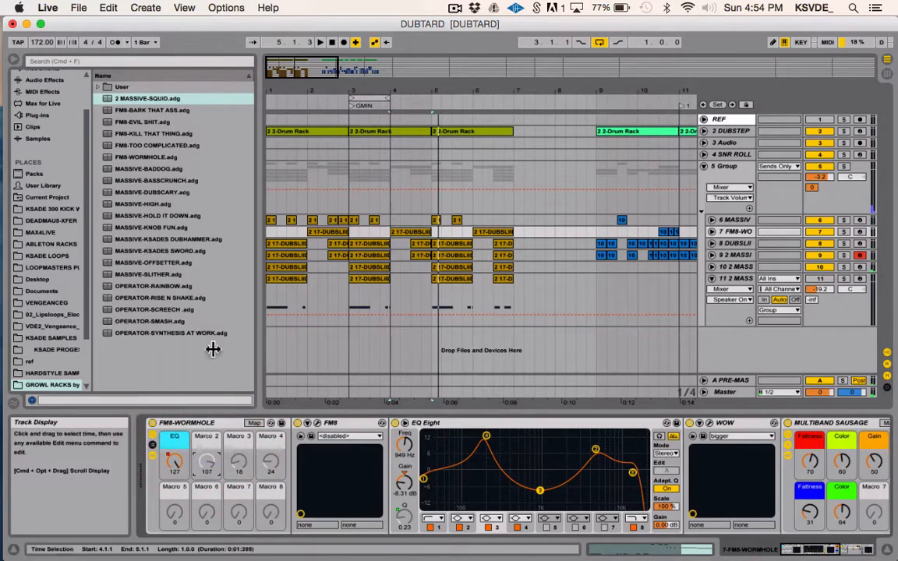
- Return to the 2 MASSIVE-SQUID track, fold OTT, Limiter, CamelCrusher, Hallverb and EQ Eight, and select the Limiter
left_click(736, 279)
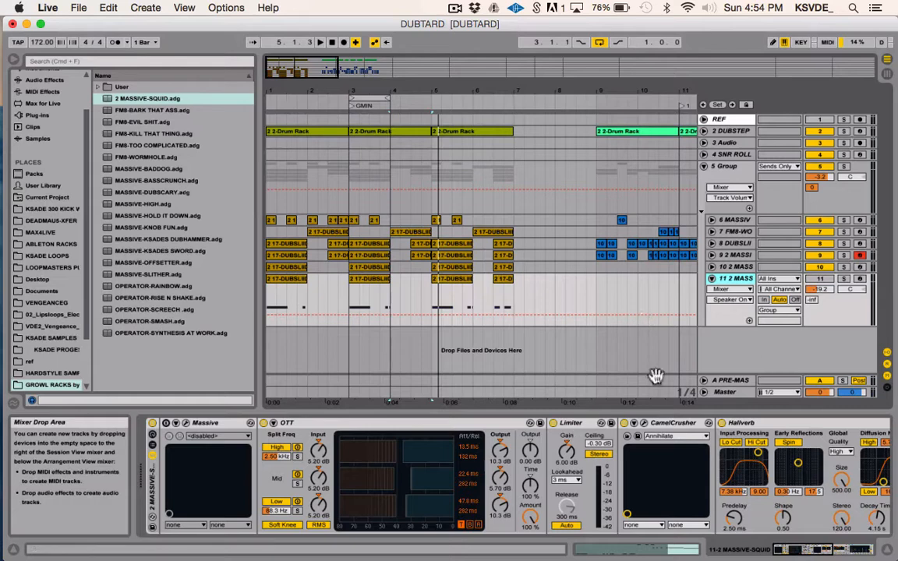
scroll(578, 467, "right", 3)
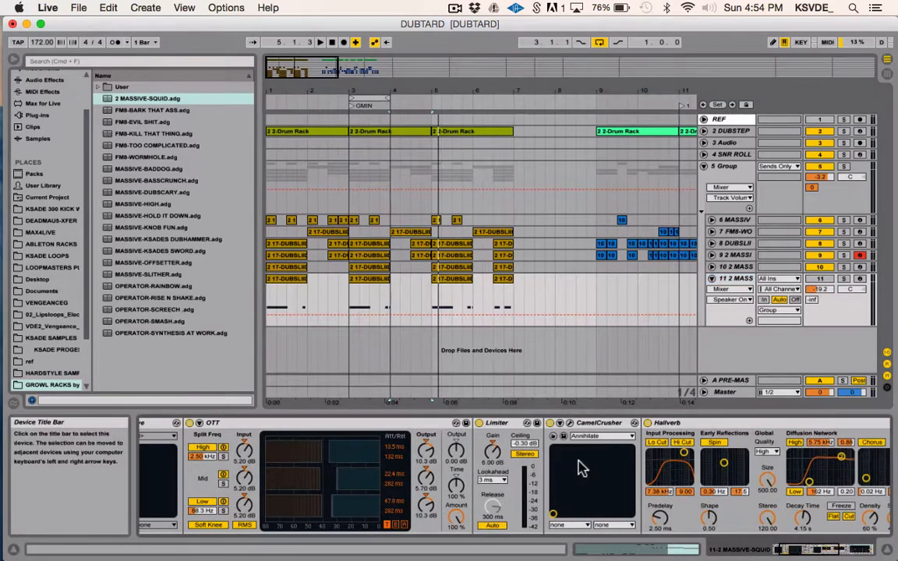
left_click(738, 282)
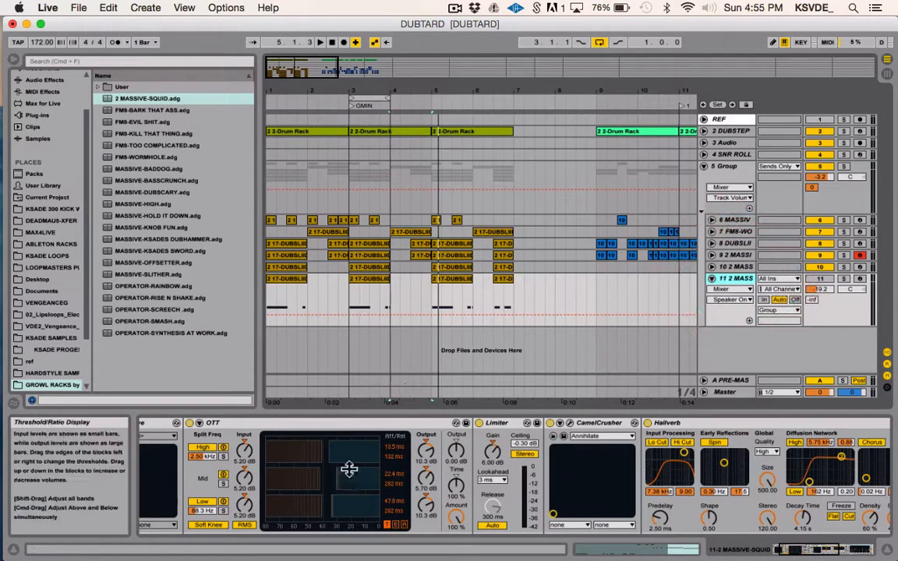
scroll(579, 507, "left", 3)
double_click(307, 423)
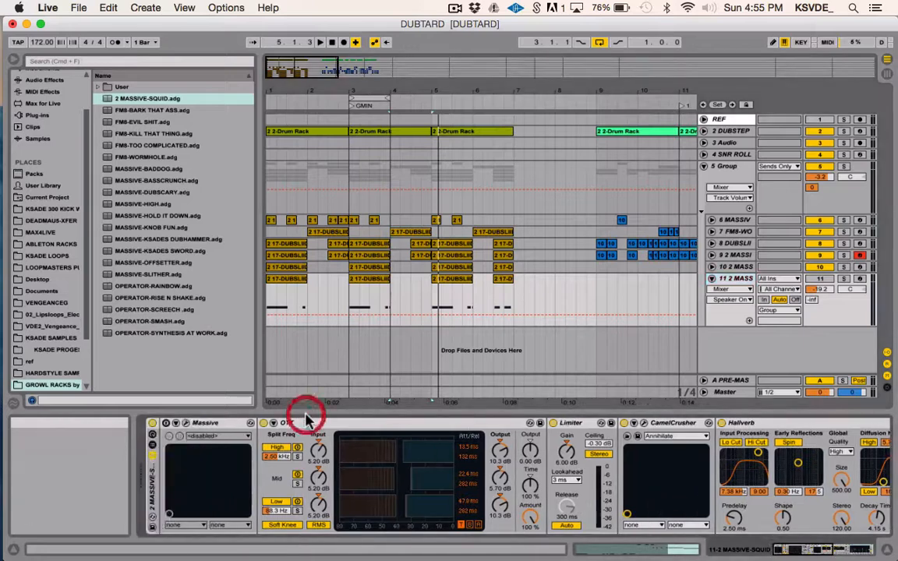
double_click(304, 423)
double_click(319, 423)
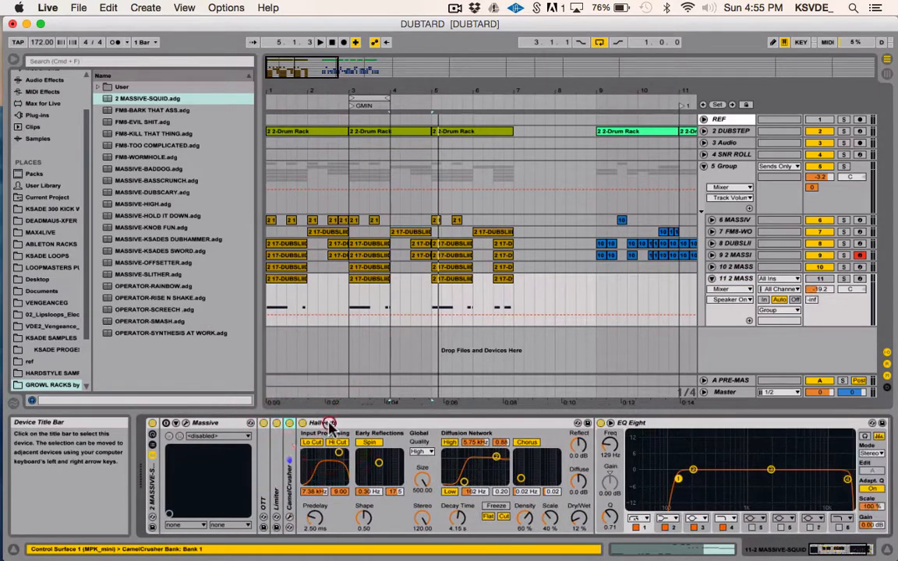
double_click(337, 424)
double_click(378, 425)
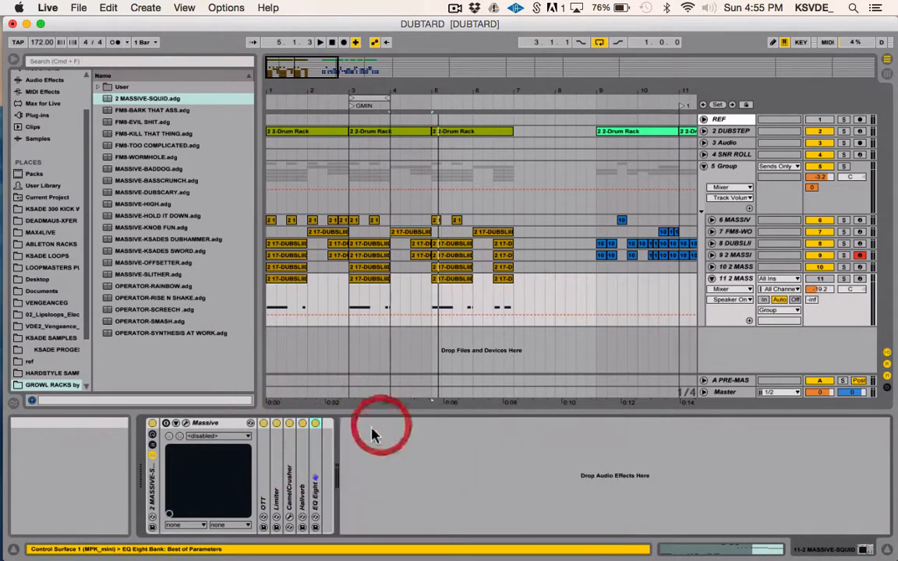
left_click(269, 471)
left_click(280, 470)
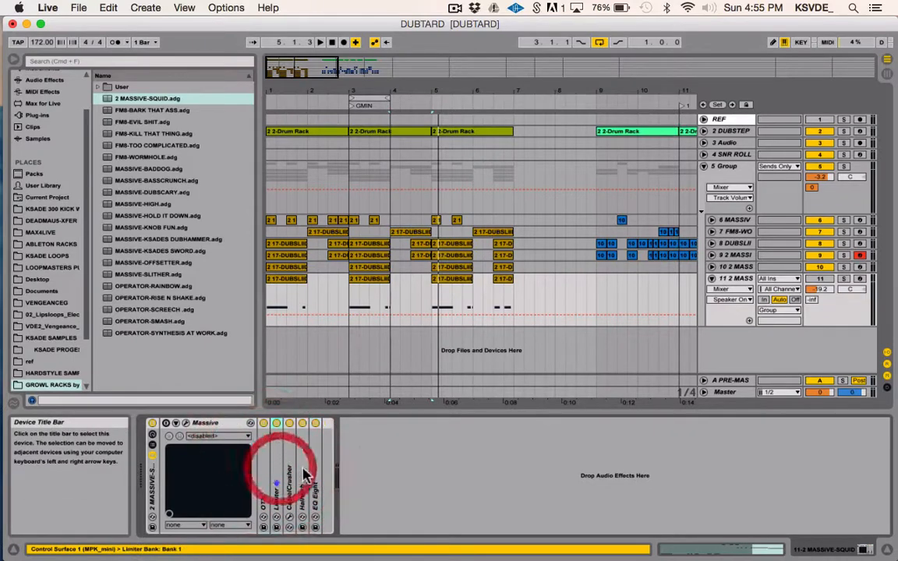
- Open the Massive plug-in window on the 2 MASSIVE-SQUID track to examine its current oscillator settings
left_click(289, 478)
left_click(304, 484)
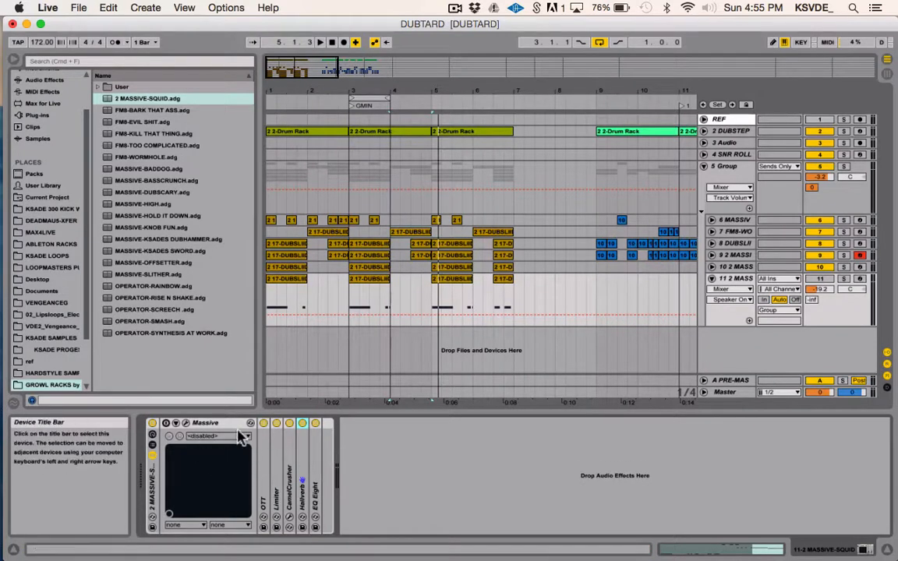
left_click(184, 422)
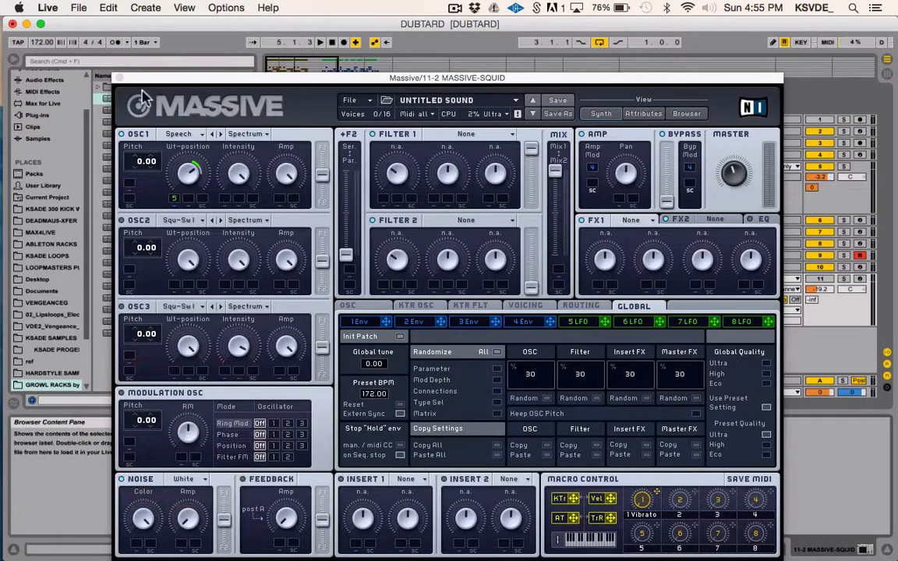
left_click(117, 78)
left_click(197, 436)
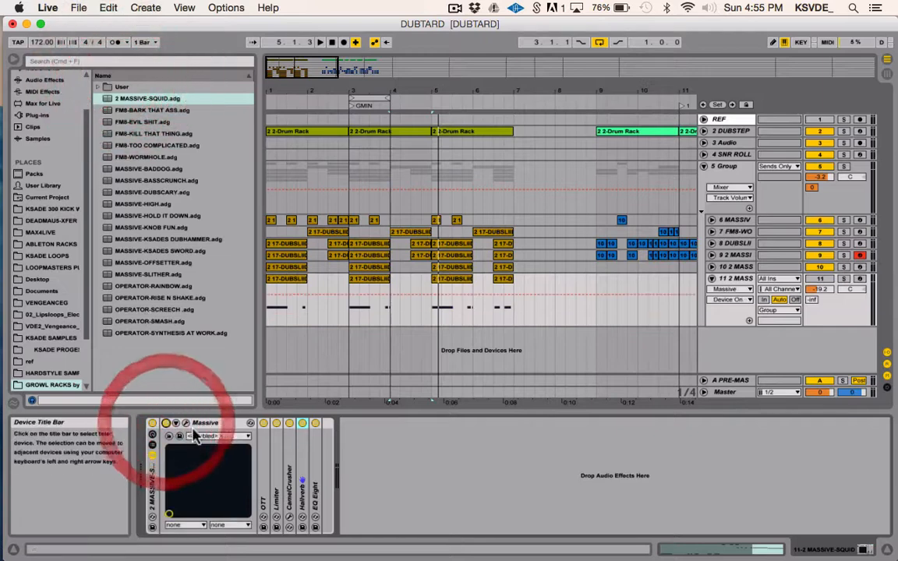
left_click(185, 423)
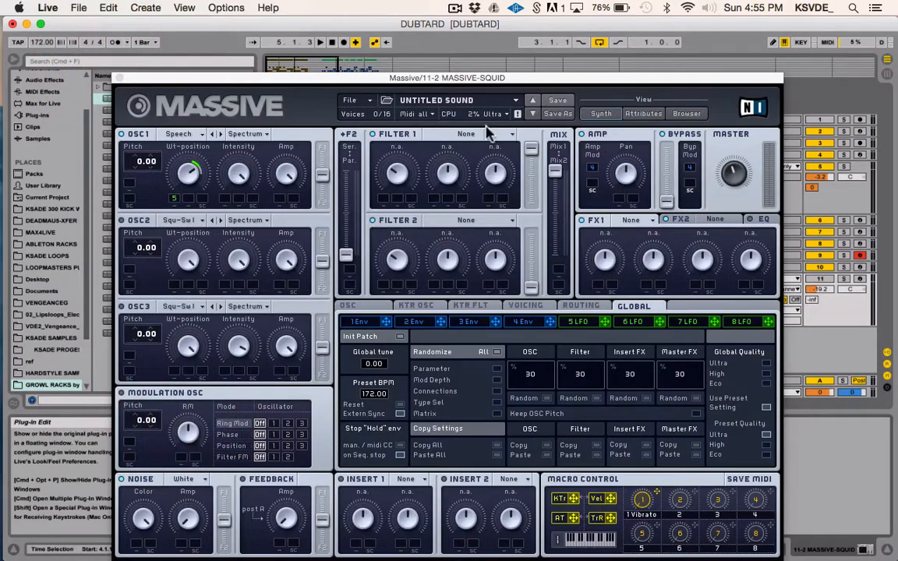
- Reset Massive to a new, blank sound
left_click(351, 101)
left_click(359, 99)
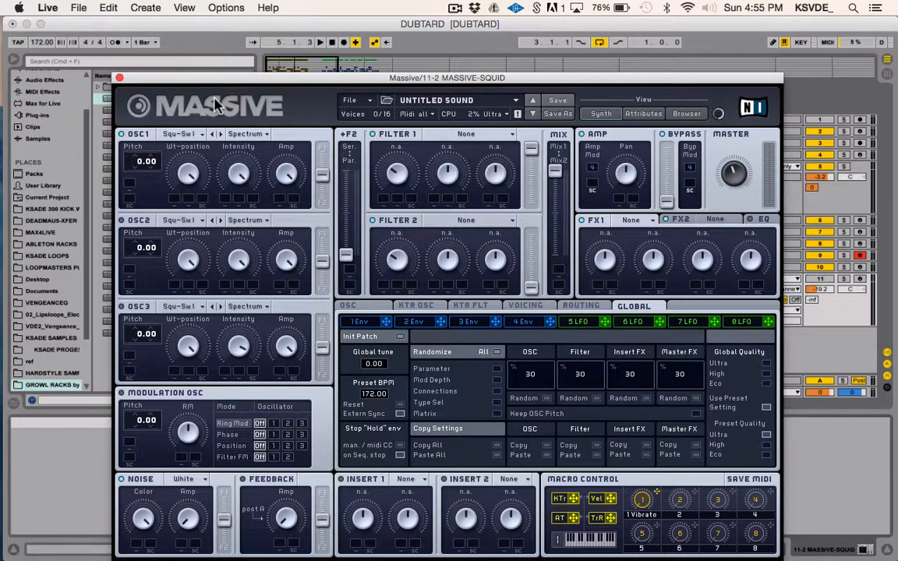
left_click(354, 100)
left_click(357, 99)
- Solo the 2 MASSIVE-SQUID track and set Massive's OSC1 wavetable to Gentle Speech
left_click(824, 254)
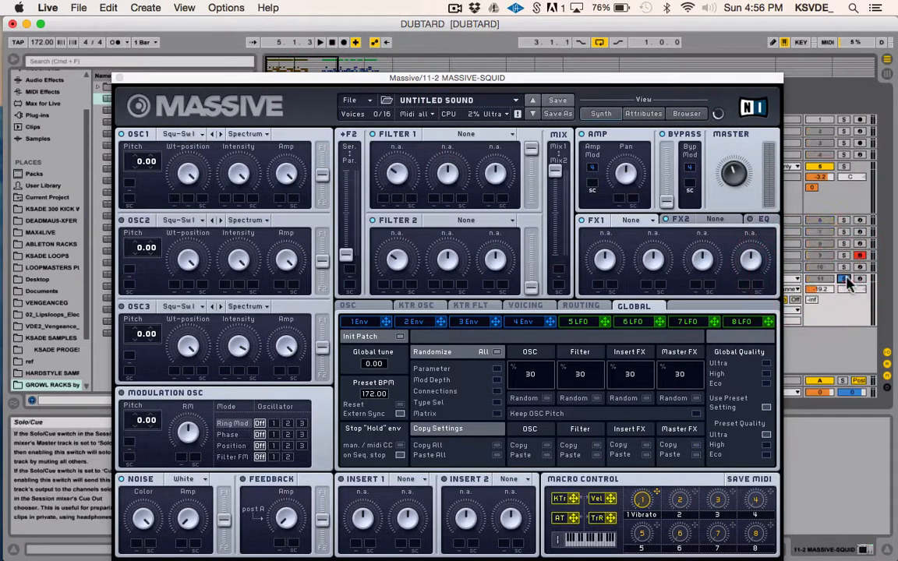
left_click_drag(499, 78, 522, 60)
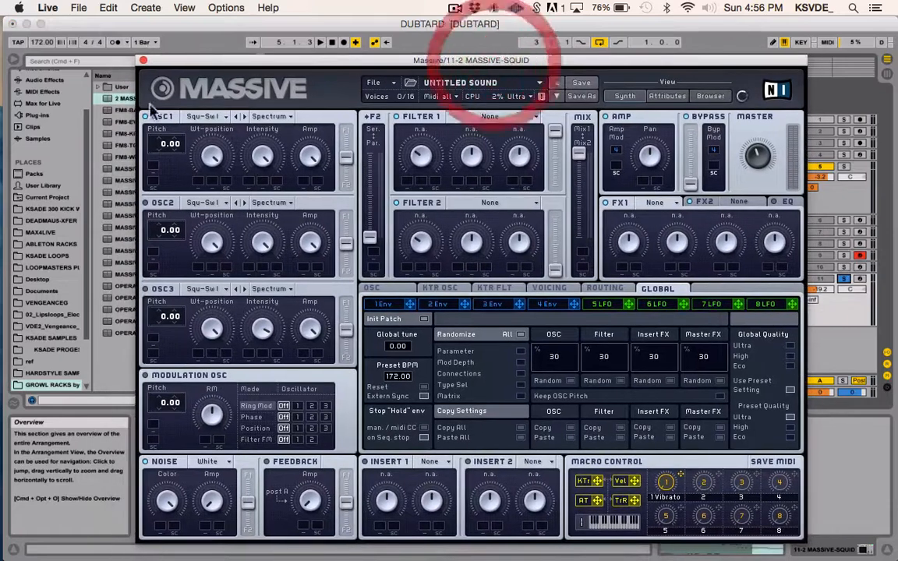
left_click(202, 118)
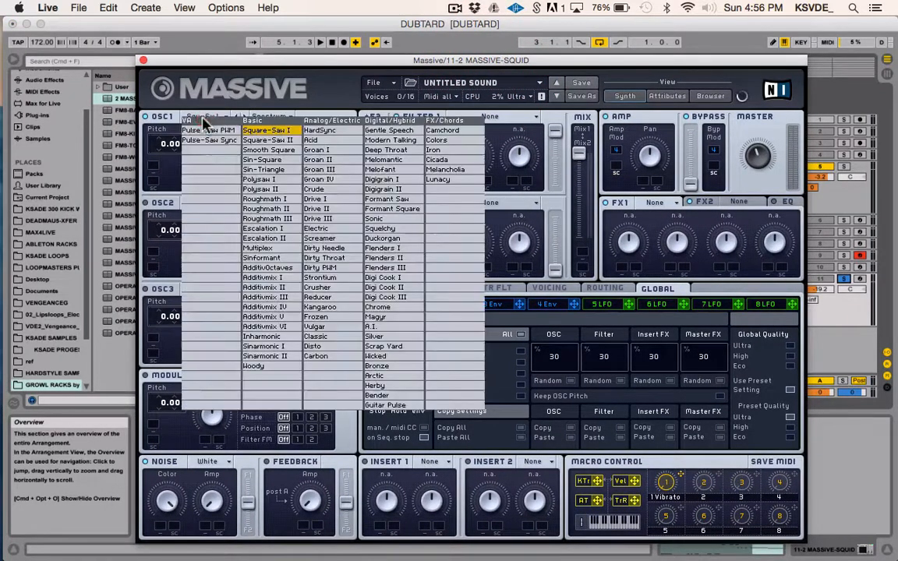
left_click(395, 131)
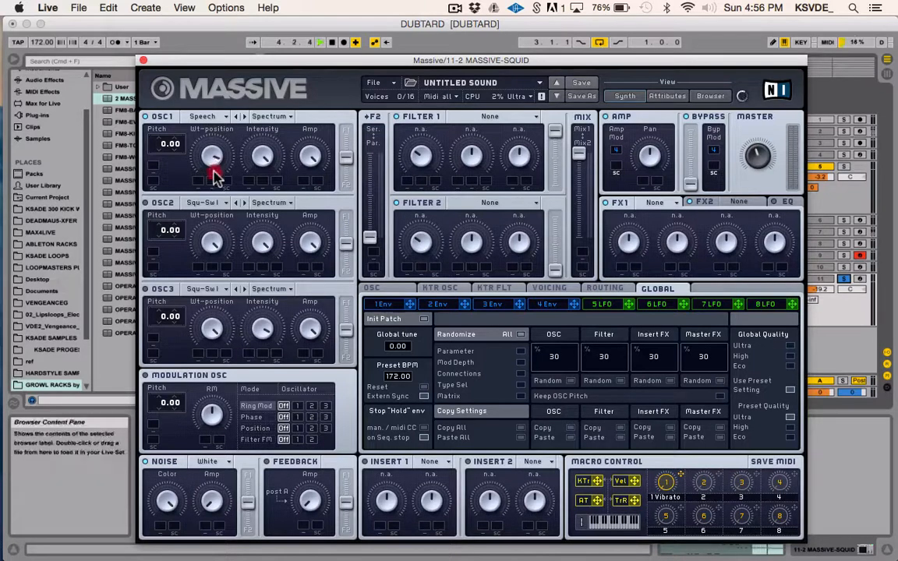
- Close the Massive window, select the 2 MASSIVE-SQUID clip at bar 3, and audition it in solo
left_click(143, 61)
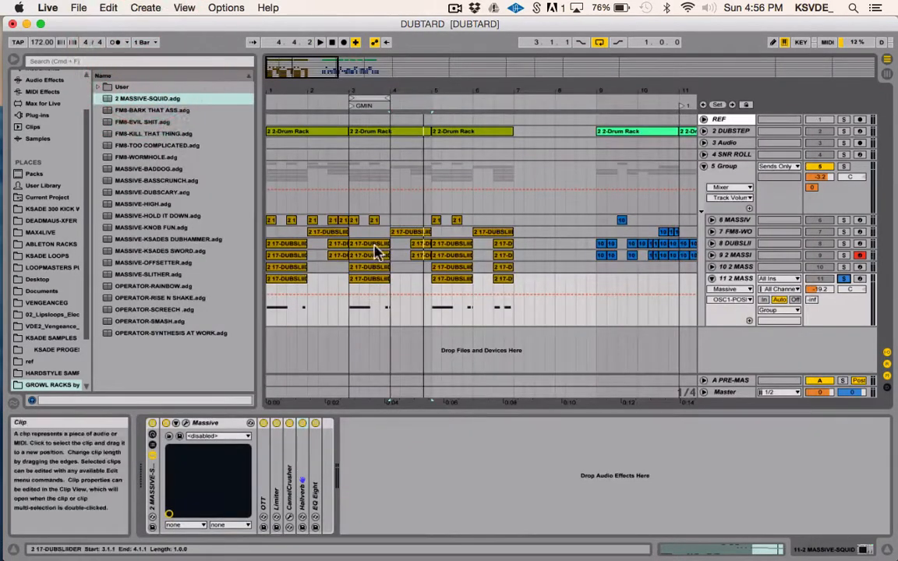
left_click(370, 279)
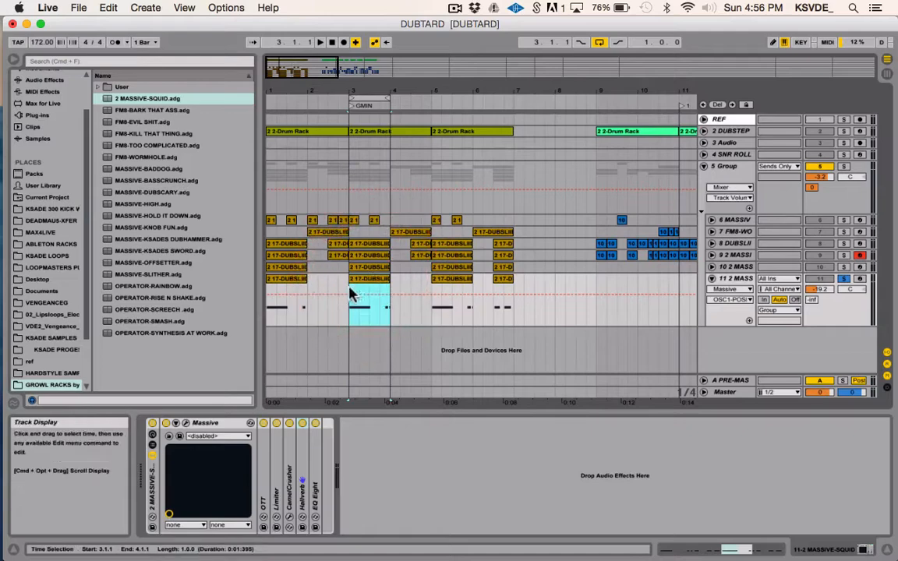
left_click_drag(350, 290, 392, 291)
left_click(376, 282)
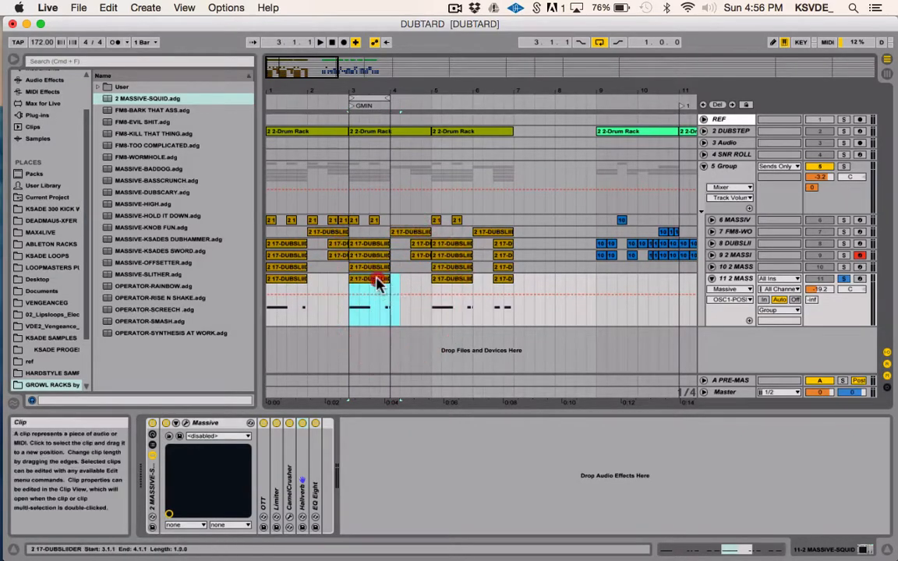
key("space")
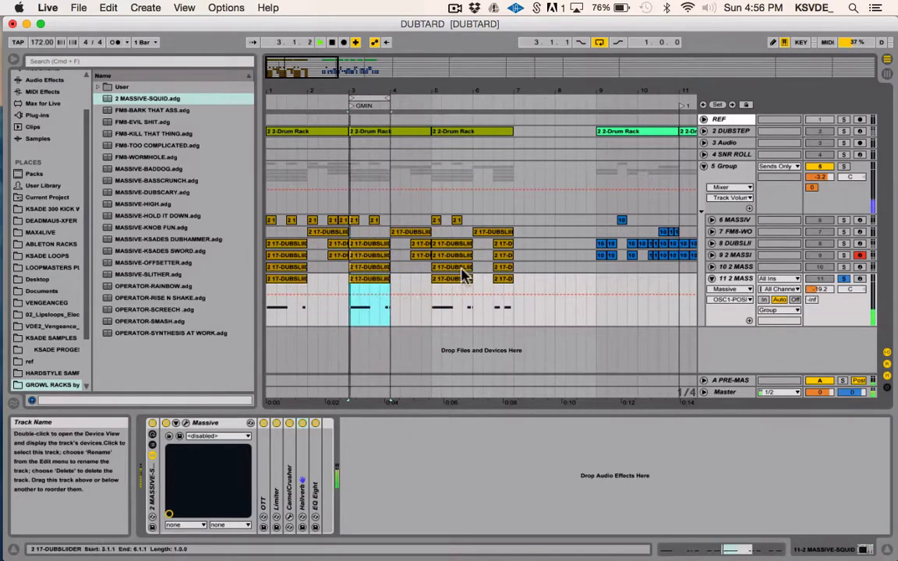
key("space")
- Open the bar 3 clip's notes, transpose the long E0 note at bar 3 up an octave to E1, and play it
double_click(357, 281)
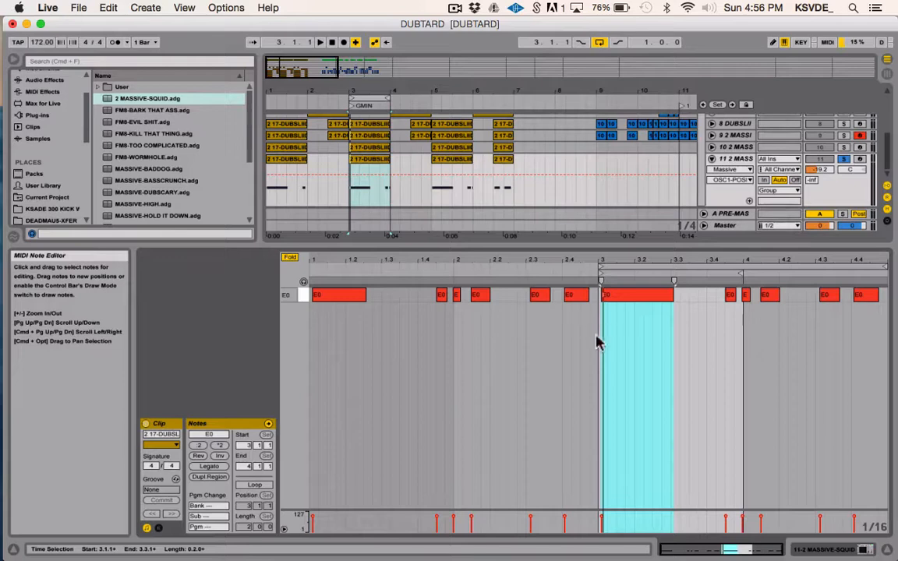
left_click(557, 355)
left_click(636, 297)
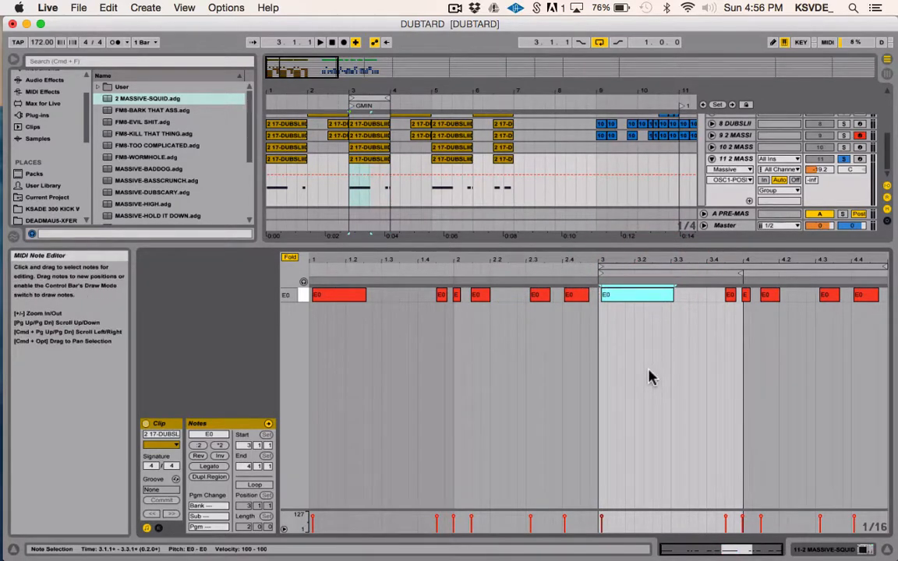
key("Up")
key("space")
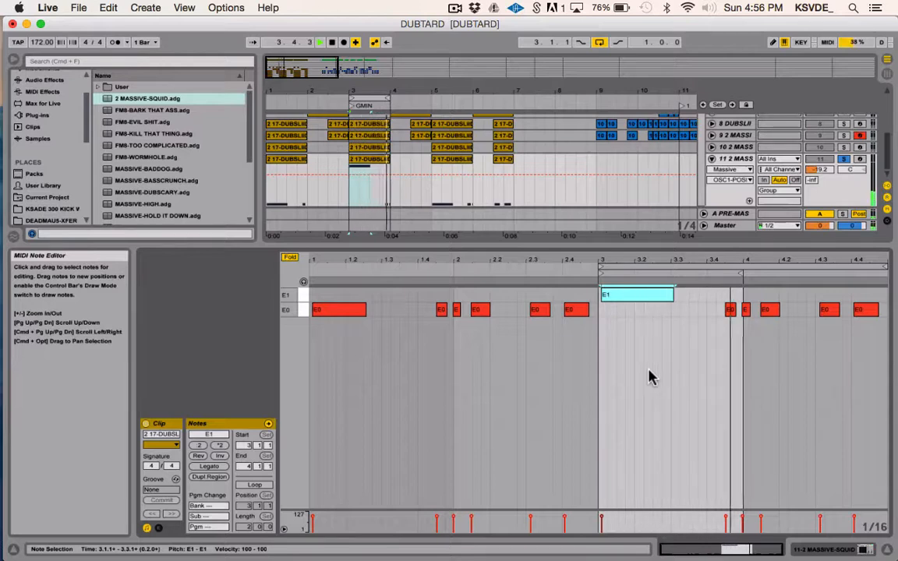
- Duplicate the E1 note directly after itself, transpose the copy down to E0, and return to the track's devices
left_click(659, 296)
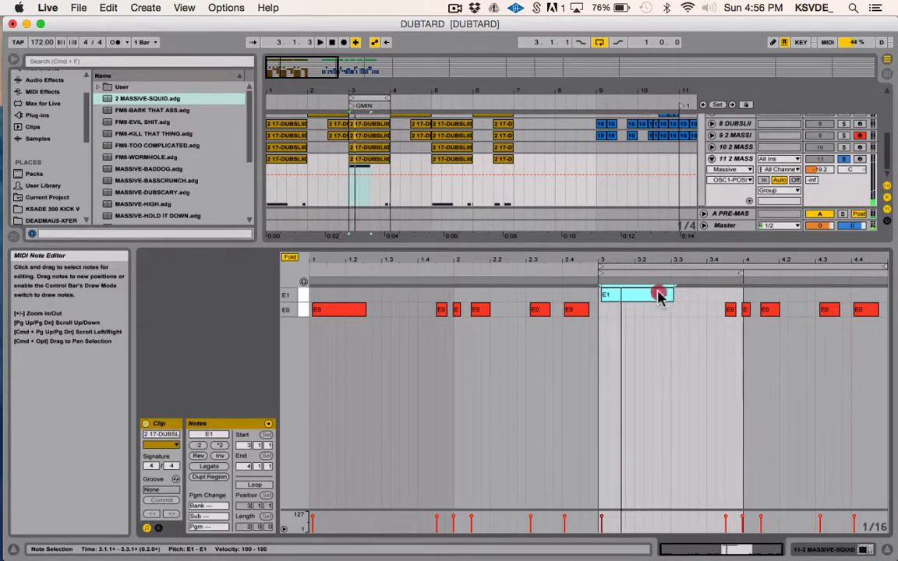
key("super+d")
key("Down")
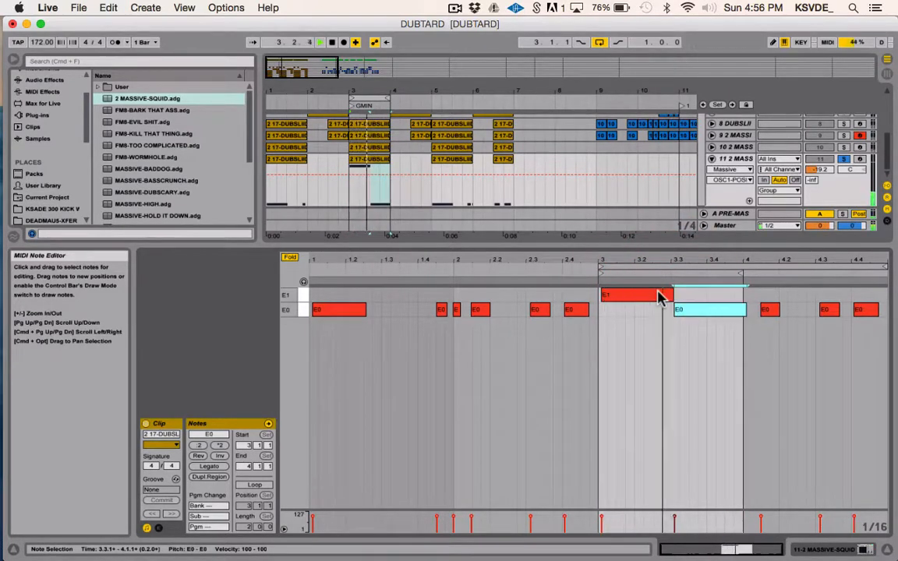
key("shift+Tab")
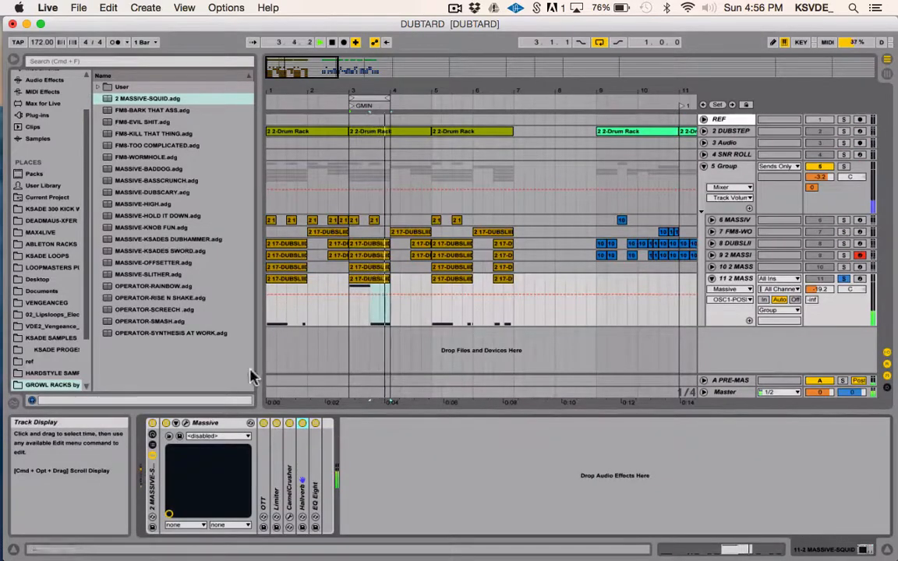
- Reopen Massive and turn OSC1's Wt-position down while playing the bar 3 loop, keeping the Spectrum mode
left_click(185, 423)
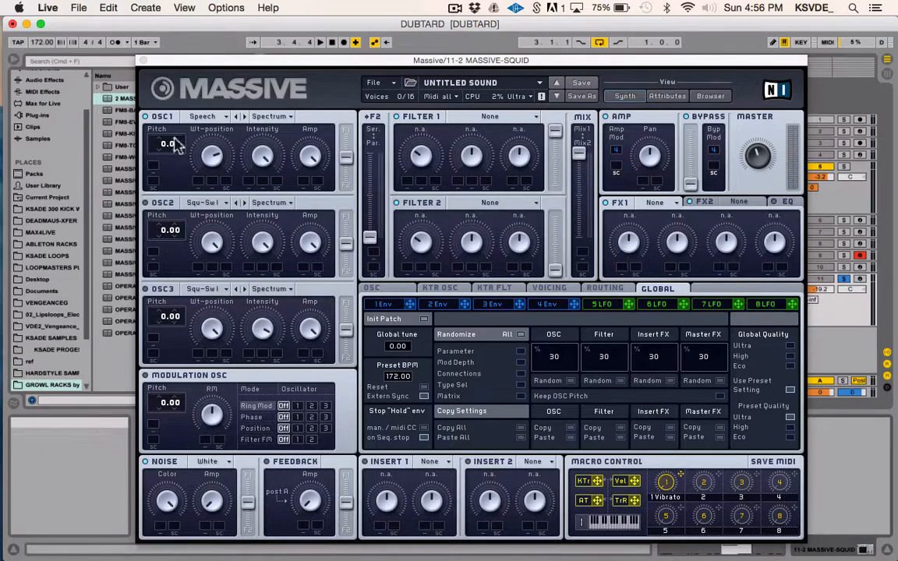
left_click(266, 115)
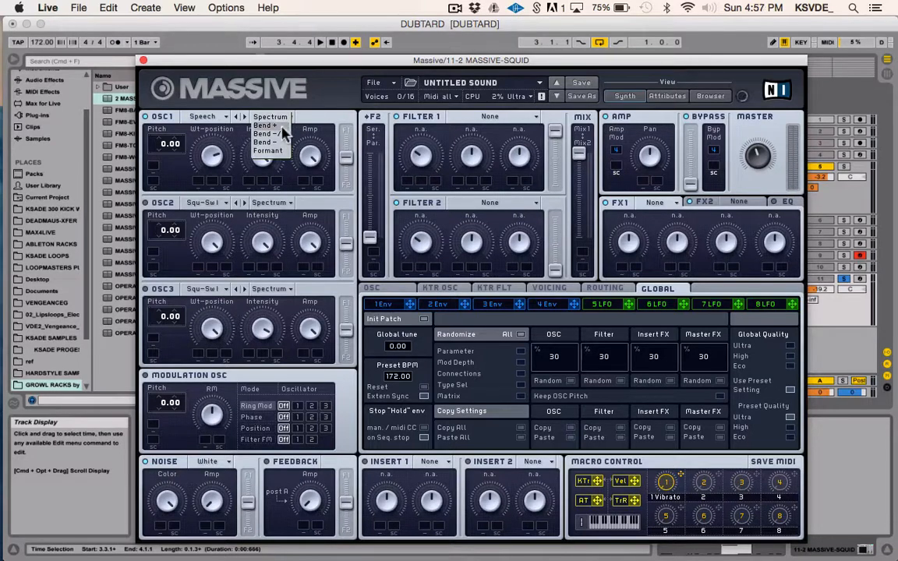
left_click(313, 127)
key("space")
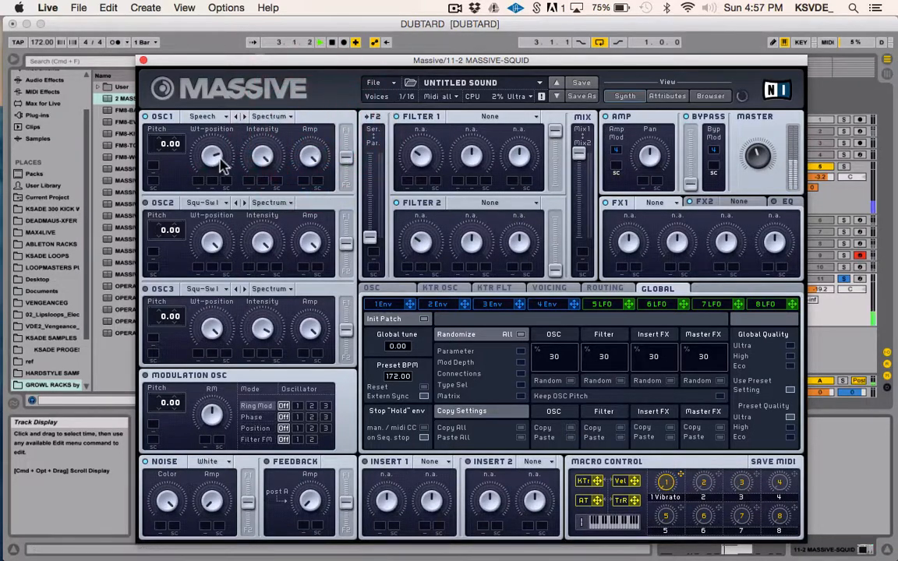
mouse_move(212, 157)
left_mouse_down()
mouse_move(202, 206)
mouse_move(207, 153)
left_mouse_up()
key("space")
- Assign 5 LFO to OSC1's Wt-position, keep the Gentle Speech wavetable, and audition the modulation
left_click(628, 305)
left_click(198, 181)
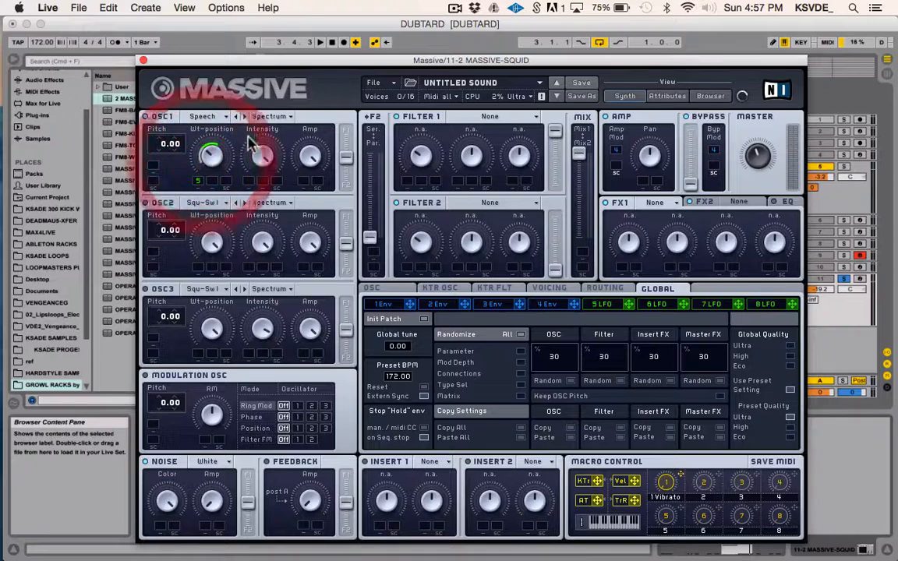
left_click(201, 117)
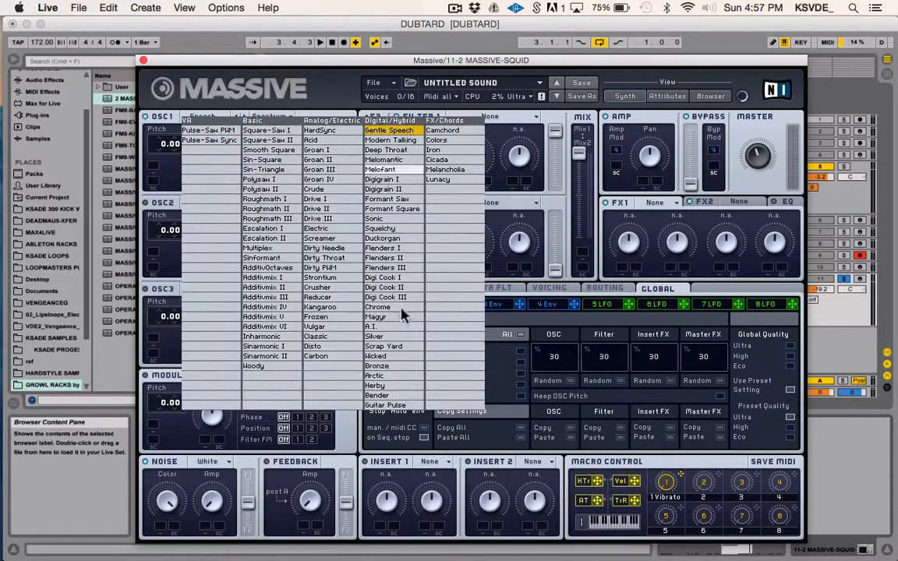
left_click(274, 92)
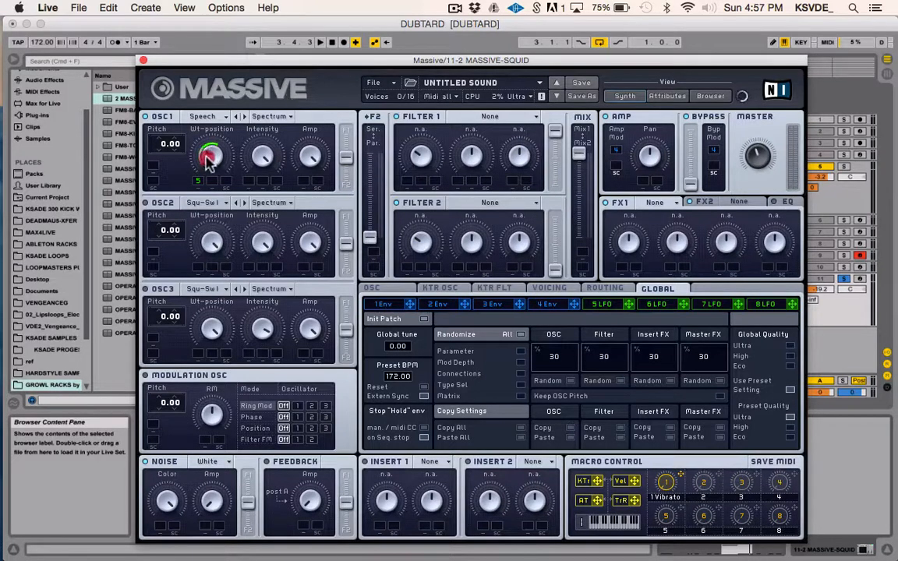
left_click(206, 155)
key("space")
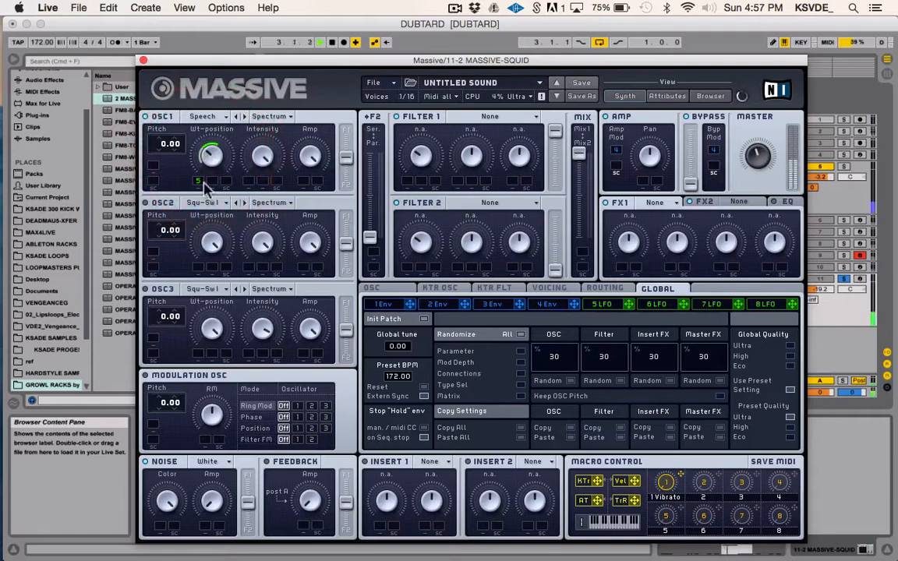
key("space")
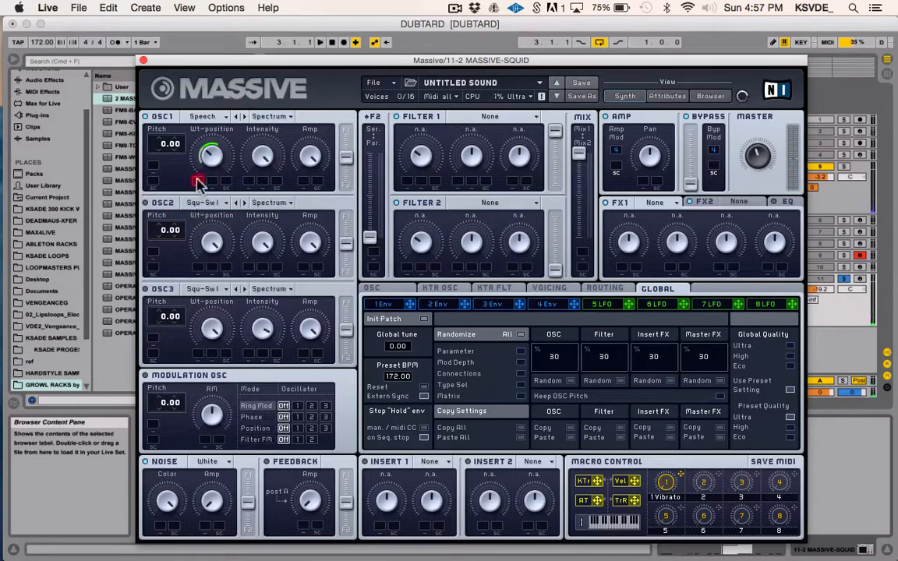
- Reverse the 5 LFO modulation range on OSC1's Wt-position and raise the Wt-position knob during playback
mouse_move(197, 180)
left_mouse_down()
mouse_move(205, 161)
mouse_move(214, 230)
left_mouse_up()
left_click(210, 155)
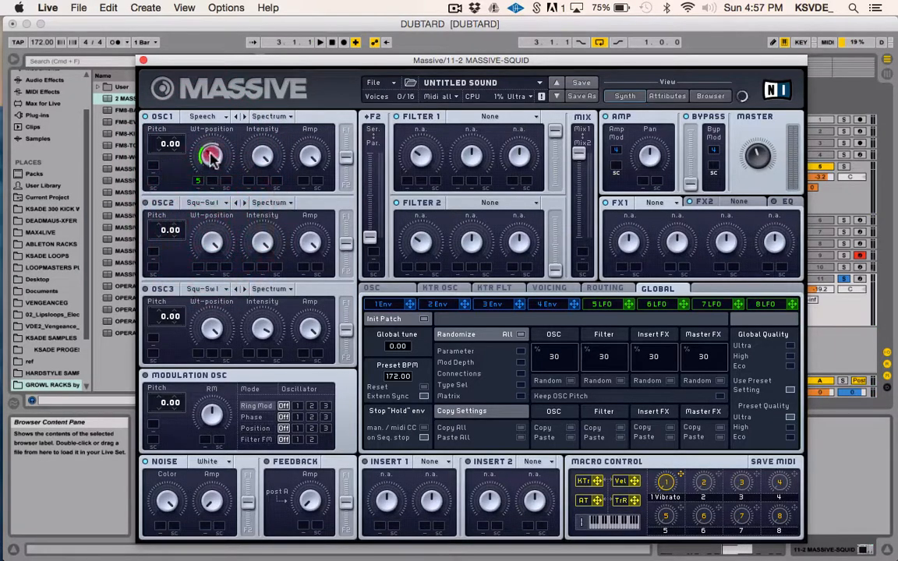
key("space")
left_click_drag(211, 155, 218, 116)
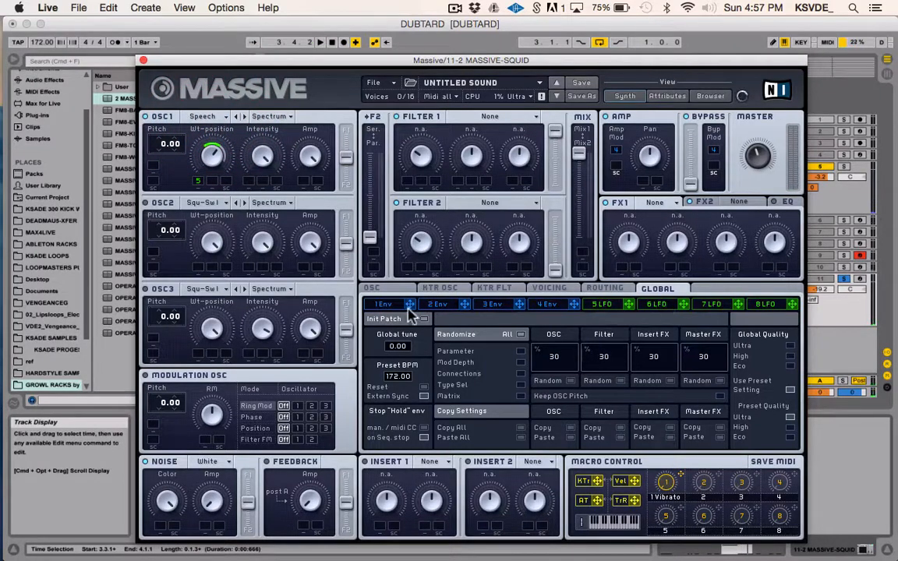
- Assign 1 Env to OSC1's second Wt-position modulation slot, give it an upward range, and audition it
left_click(410, 305)
left_click(212, 182)
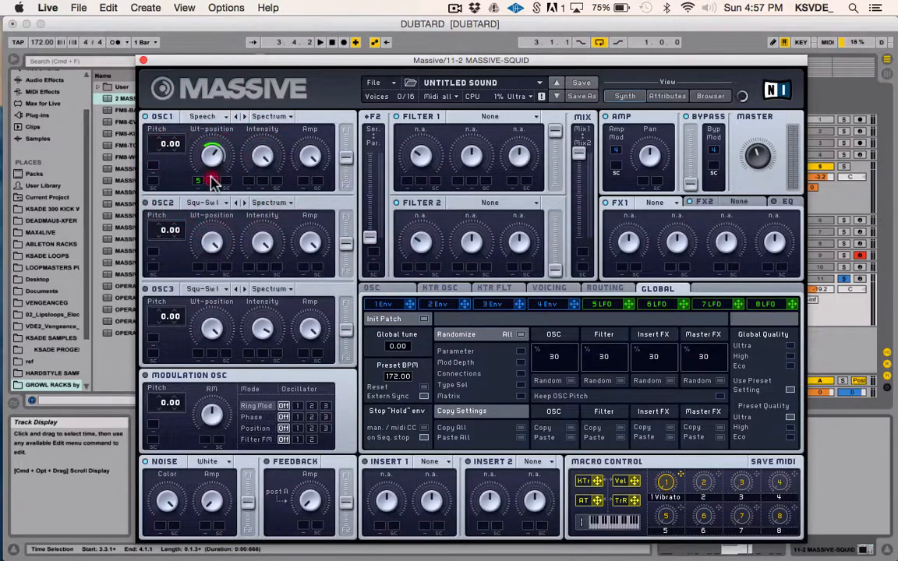
mouse_move(211, 177)
left_mouse_down()
mouse_move(214, 148)
mouse_move(214, 189)
mouse_move(209, 154)
left_mouse_up()
key("space")
key("space")
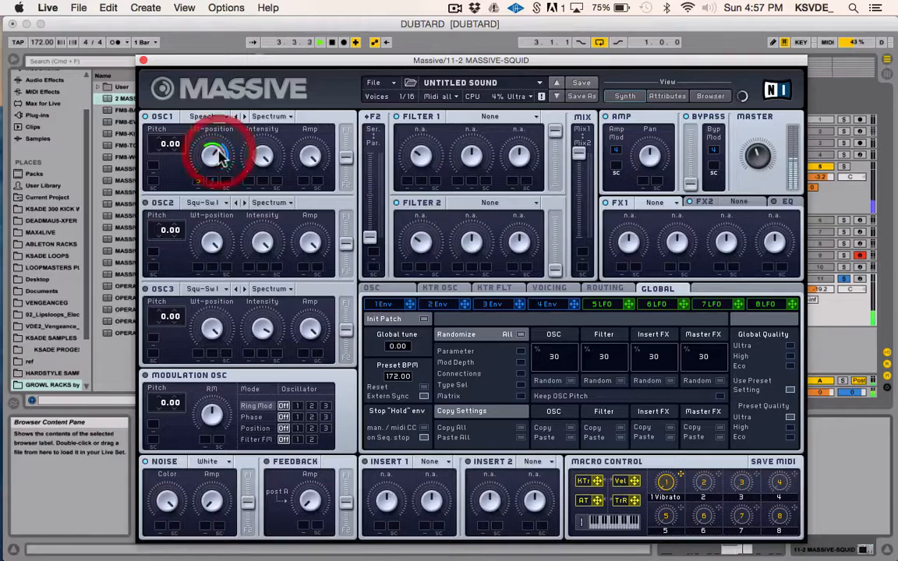
- Show envelope 1 and lengthen its Attack, fine-tuning it up and back down while the loop plays
left_click(386, 306)
left_click_drag(438, 421, 458, 351)
key("space")
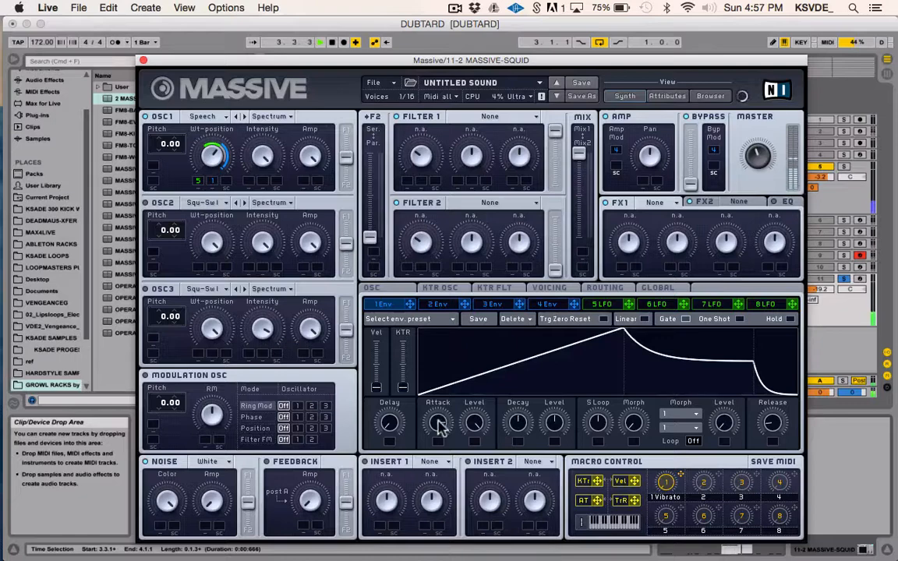
left_click_drag(439, 423, 445, 376)
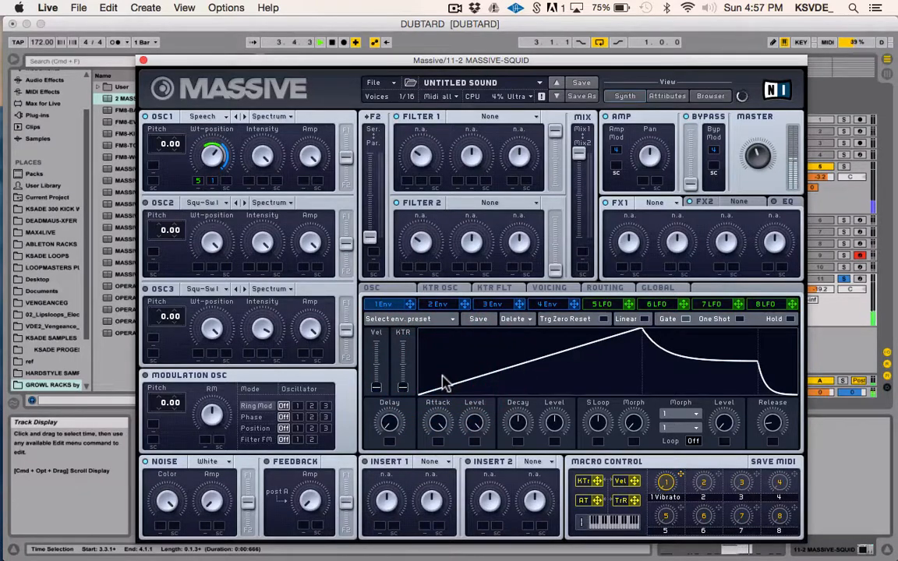
left_click_drag(436, 434, 428, 466)
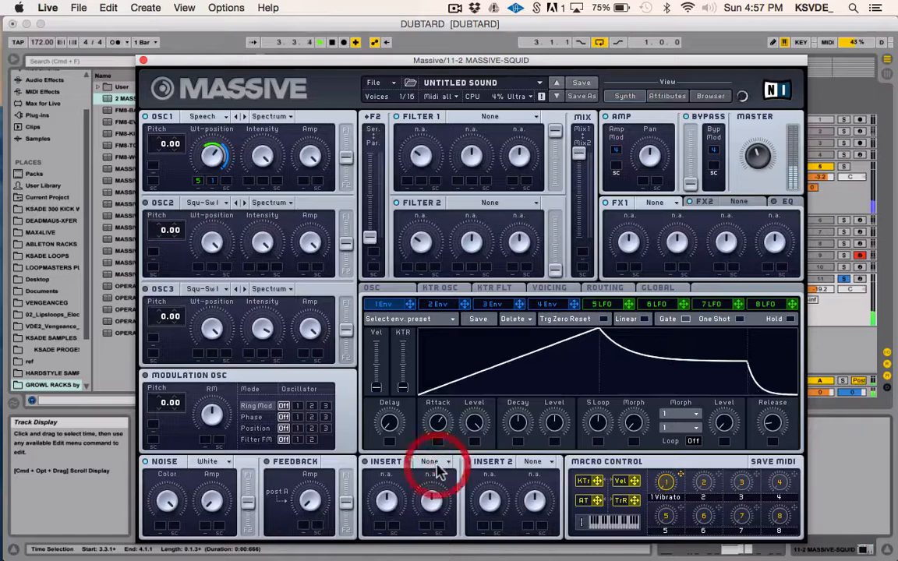
- Sync 5 LFO to the tempo and shape it with a falling sawtooth as the first curve, crossfaded fully to that curve
left_click(598, 304)
left_click(401, 386)
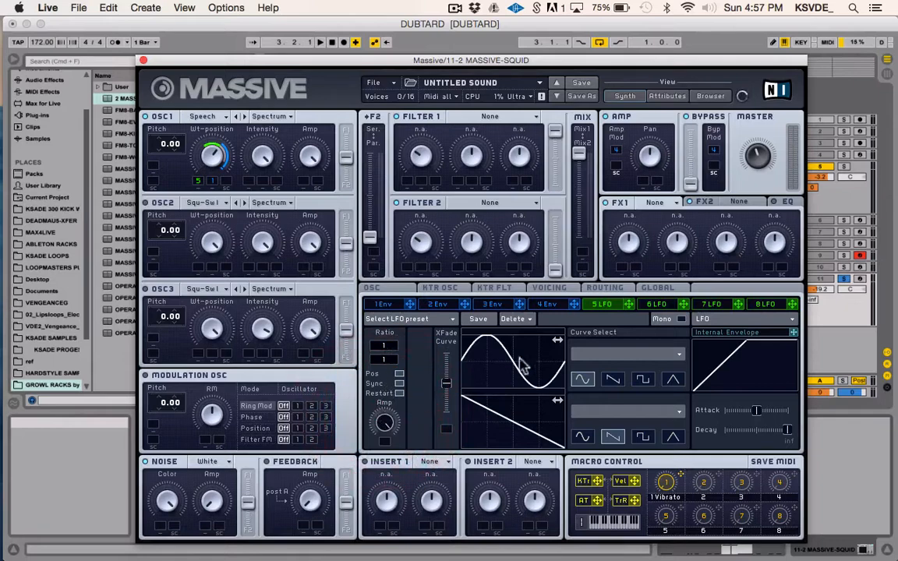
left_click(613, 381)
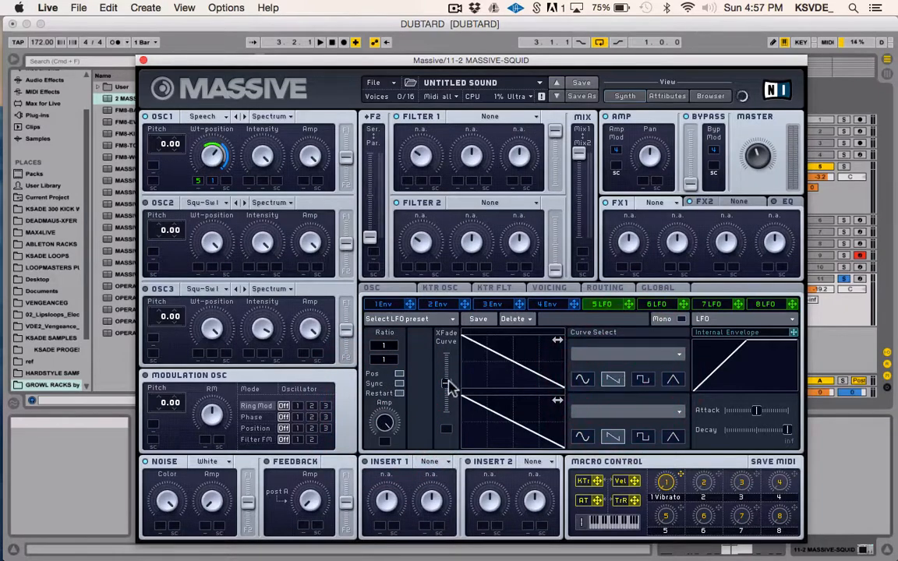
left_click_drag(448, 383, 457, 168)
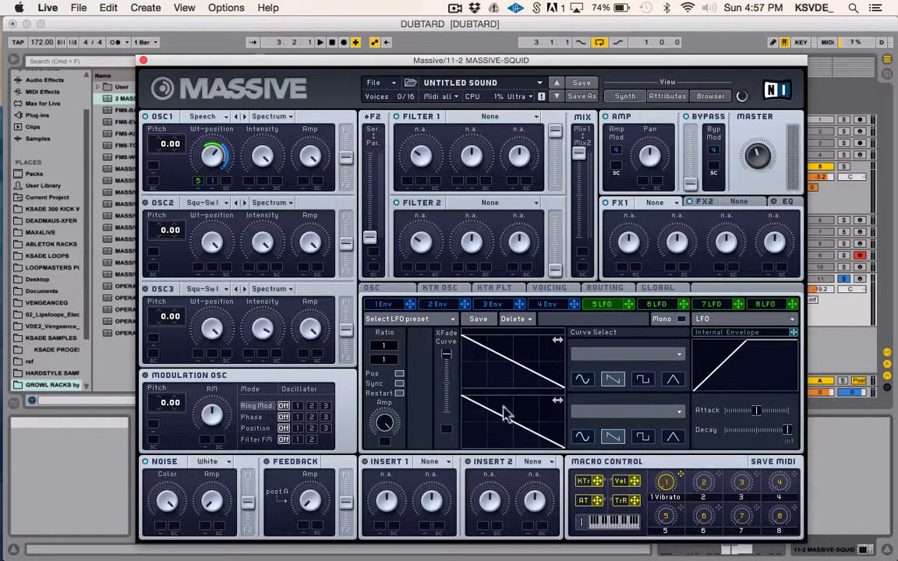
- Set 5 LFO's ratio to 1/4 while auditioning the loop
key("space")
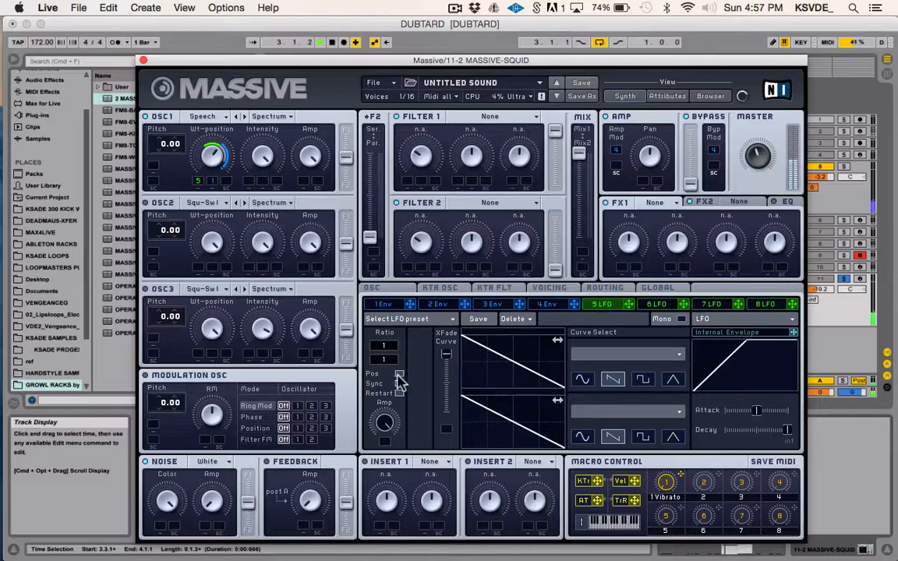
mouse_move(390, 362)
left_mouse_down()
mouse_move(397, 335)
mouse_move(384, 323)
mouse_move(391, 354)
left_mouse_up()
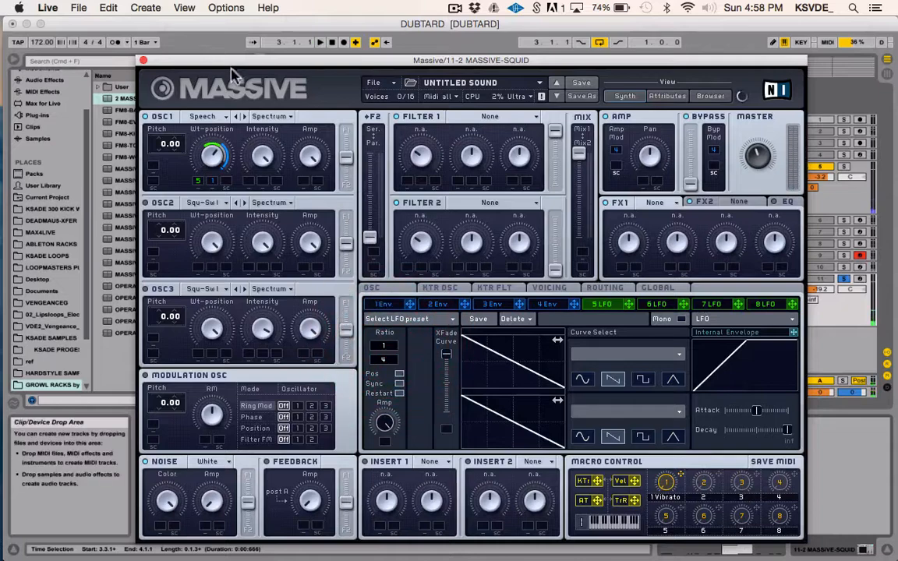
left_click_drag(236, 67, 253, 66)
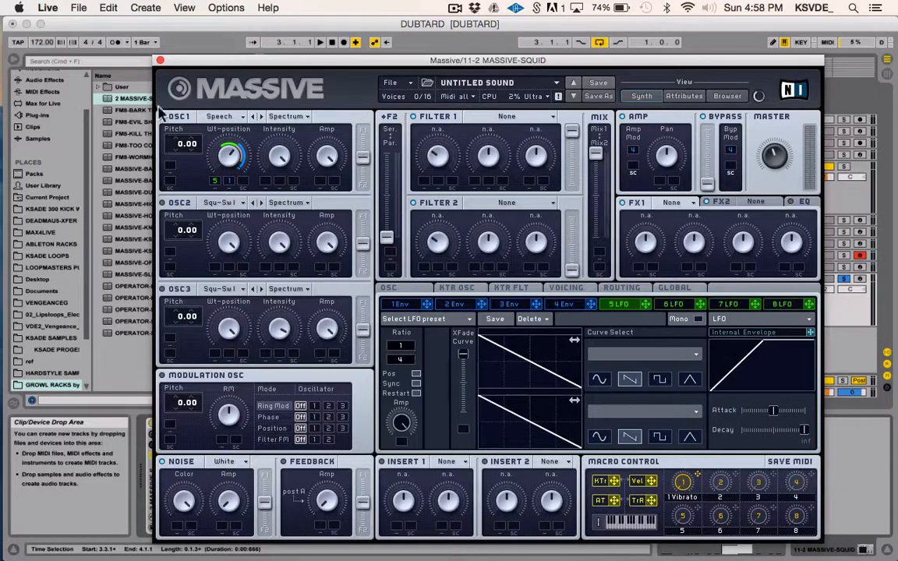
- Unfold the Massive device's parameters in the rack and configure 5 LFO's ratio denominator as an exposed parameter
left_click(160, 61)
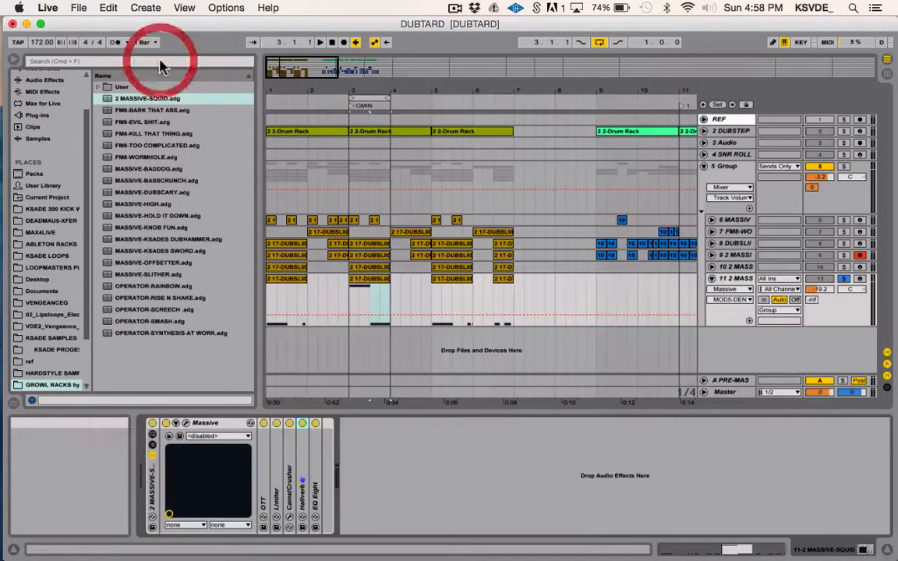
left_click(202, 426)
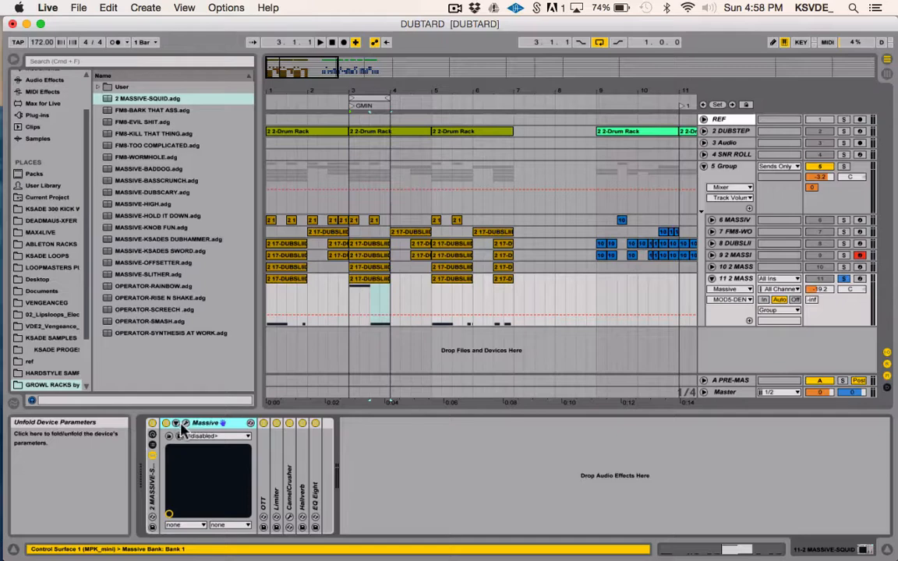
left_click(184, 423)
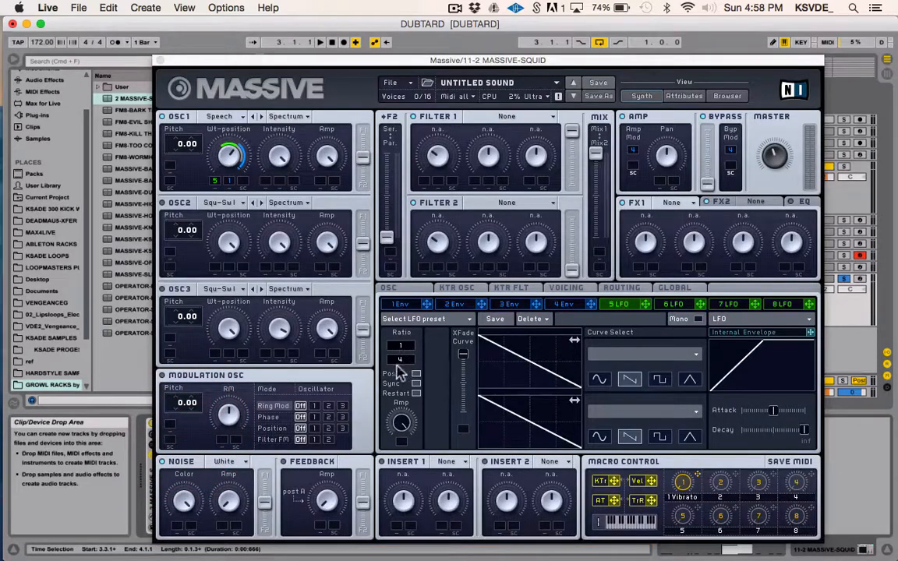
left_click(161, 62)
left_click(174, 423)
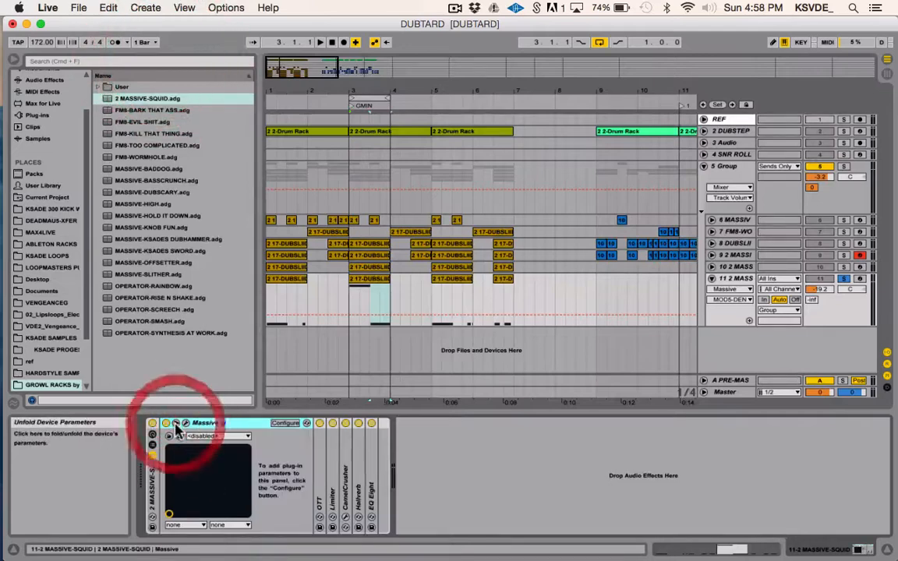
left_click(283, 423)
left_click(407, 356)
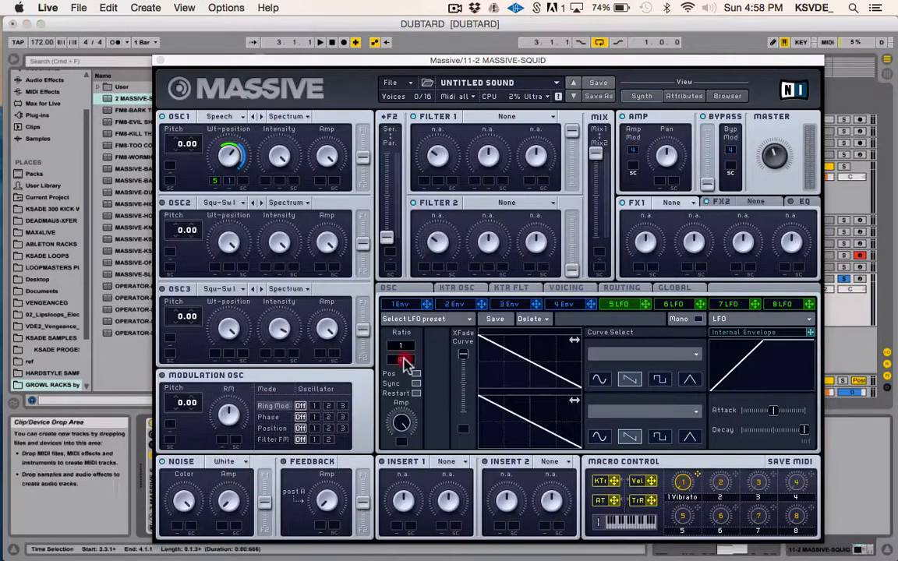
left_click(158, 60)
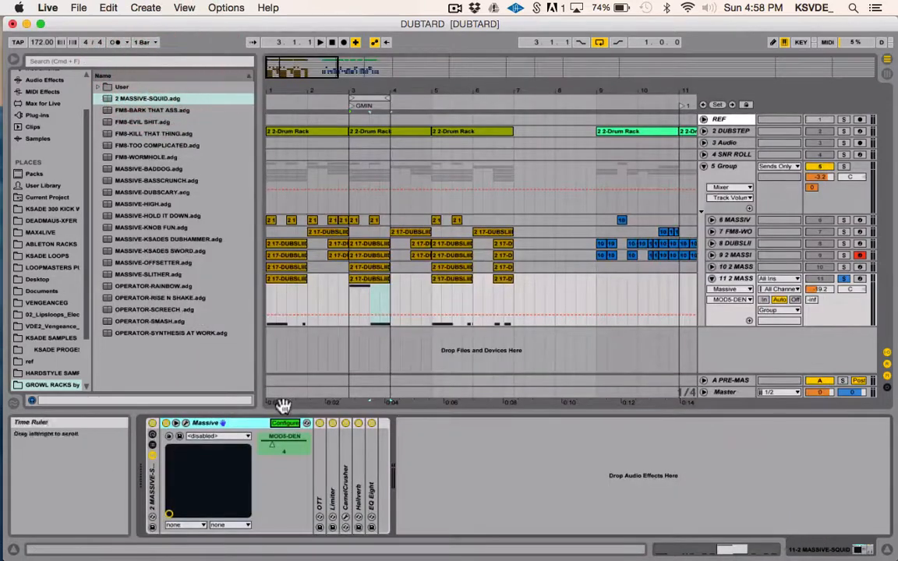
- Show the 2 MASSIVE-SQUID rack's macro controls and map the MOD5-DEN parameter to Macro 1
left_click(152, 437)
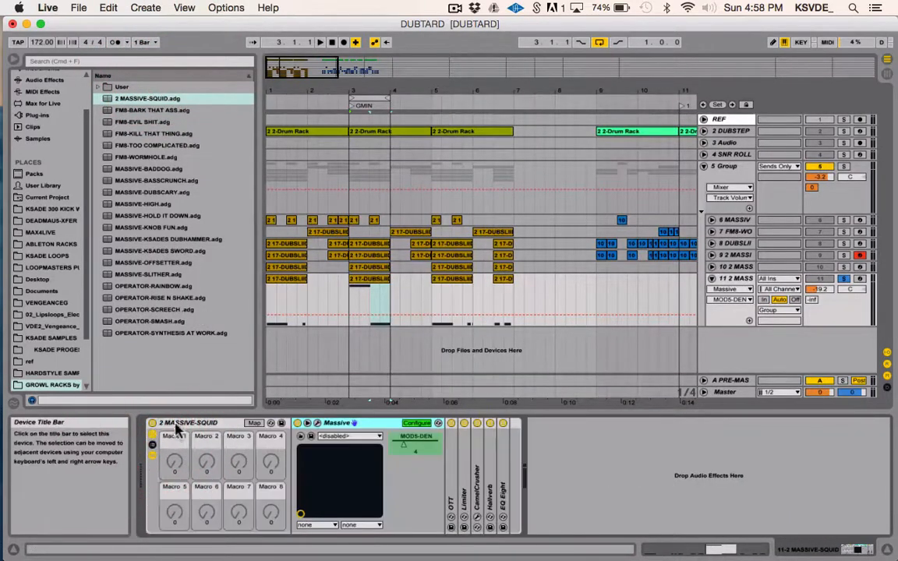
left_click(254, 422)
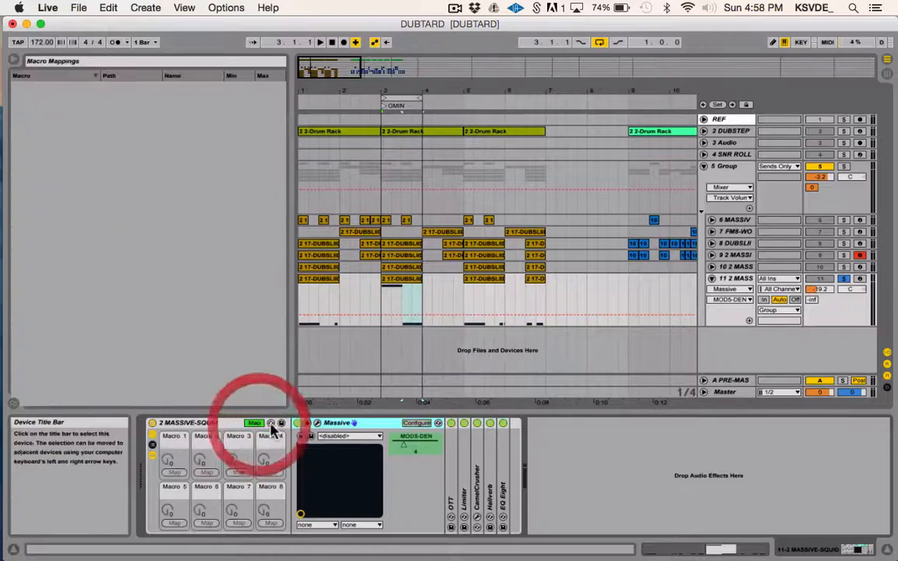
left_click(174, 472)
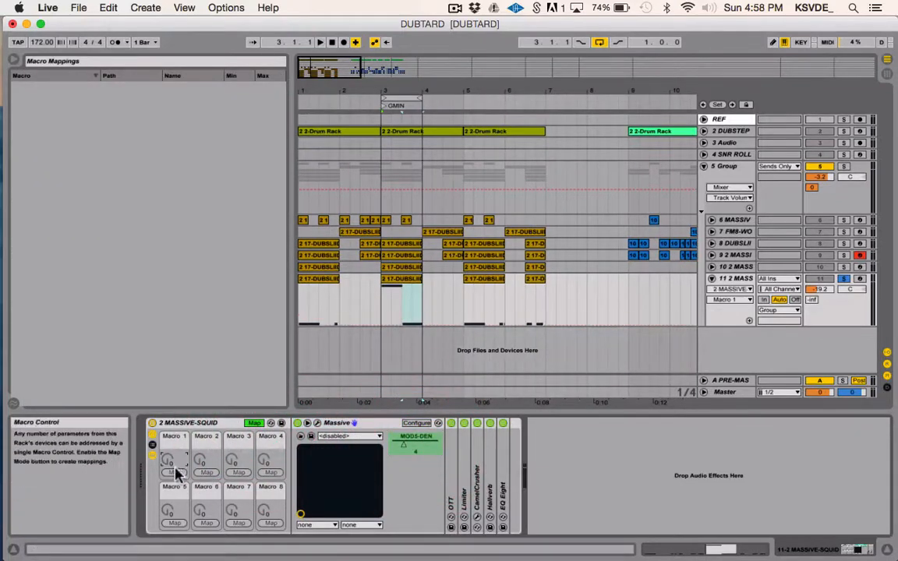
left_click(175, 472)
left_click(413, 440)
left_click(177, 472)
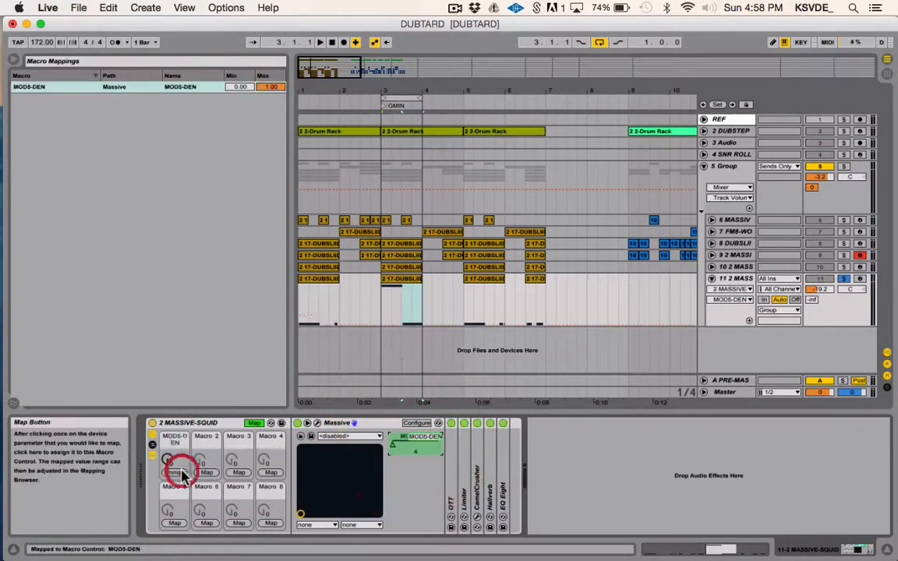
- Limit the MOD5-DEN macro mapping to a minimum of 0.20 and a maximum of 0.61, checking the ratio in Massive
left_click(309, 423)
left_click_drag(316, 61, 496, 62)
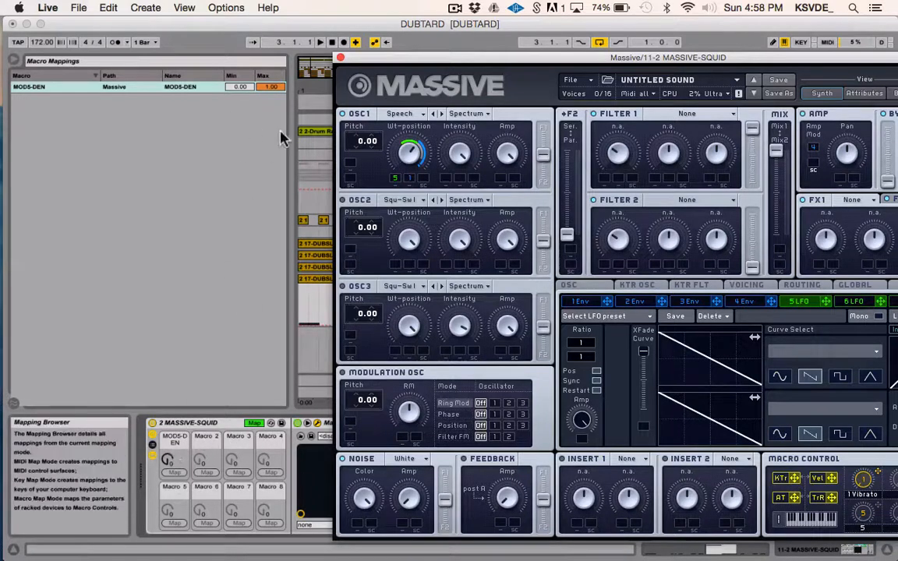
left_click_drag(243, 86, 243, 85)
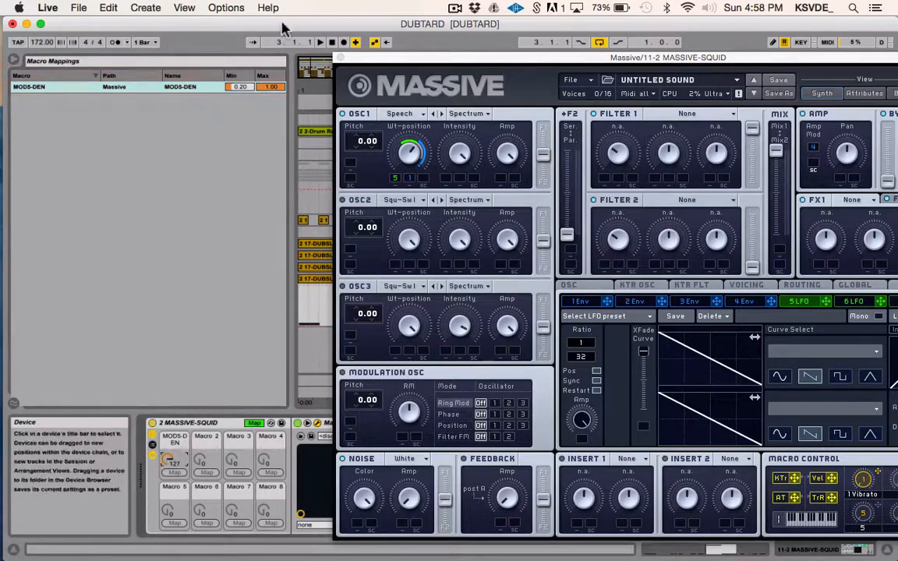
left_click_drag(266, 88, 265, 88)
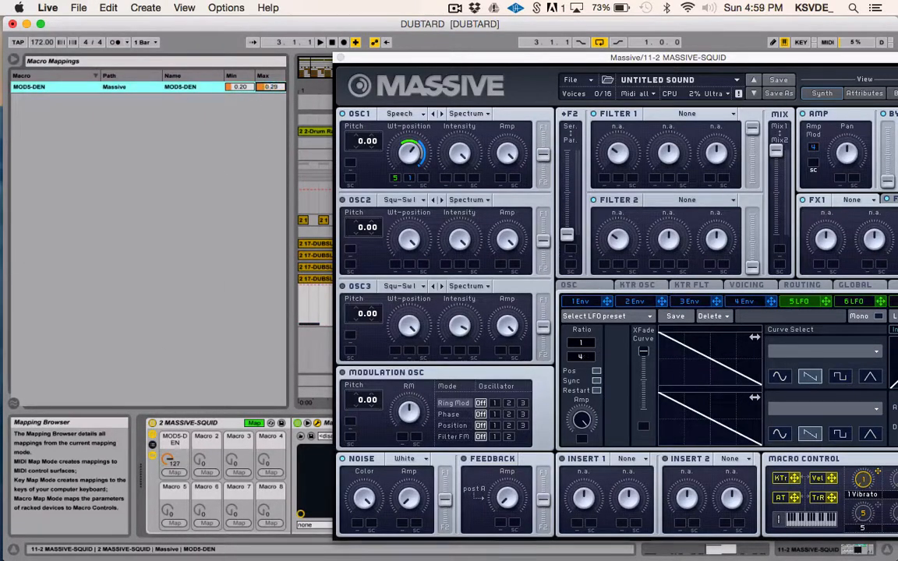
left_click_drag(266, 88, 267, 83)
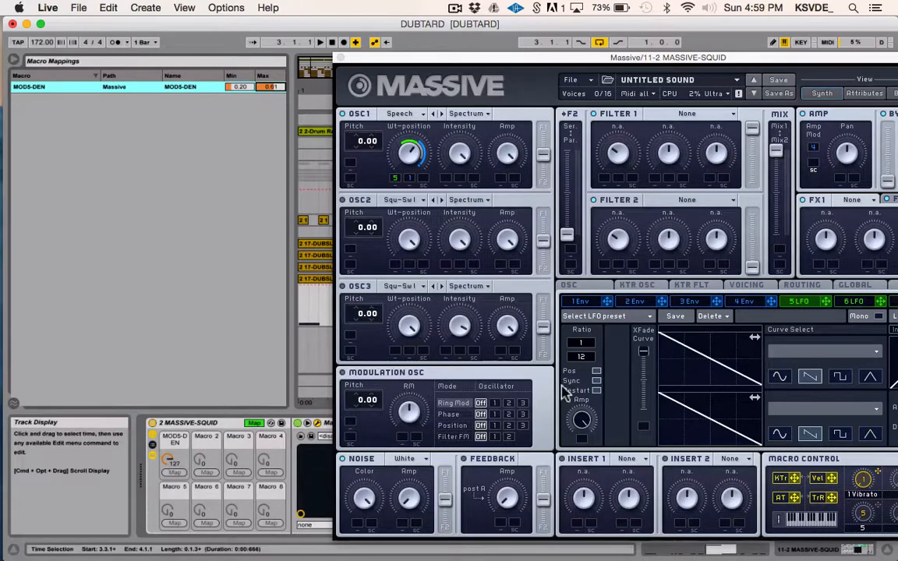
left_click_drag(169, 460, 169, 490)
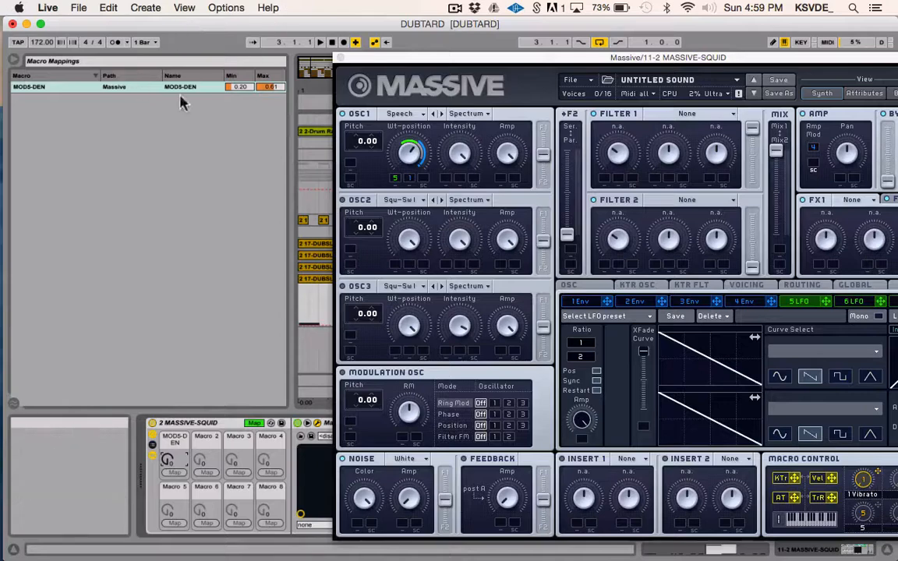
- Show MIDI mapping mode briefly, try out the MOD5-DEN macro and return it to its minimum, with Massive's window fully in view
key("super+m")
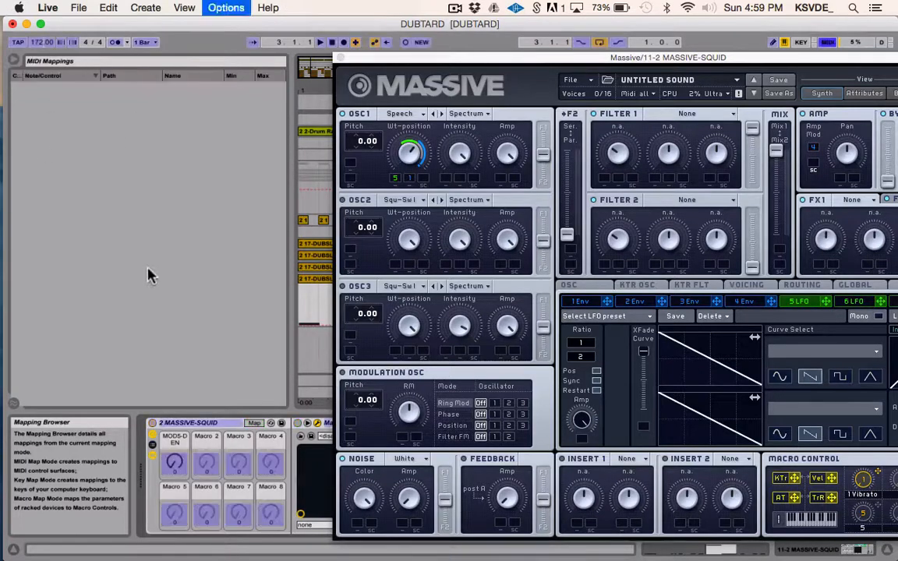
key("super+m")
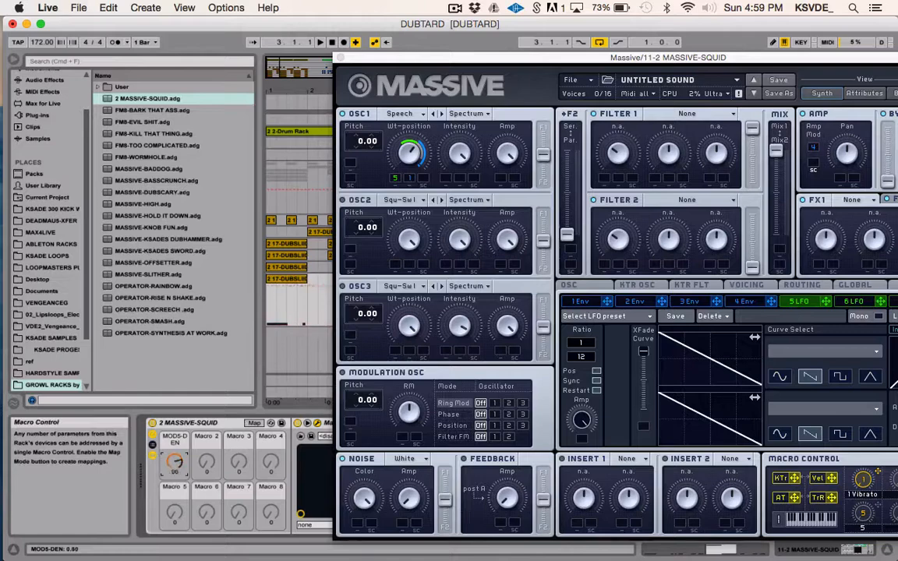
mouse_move(174, 462)
left_mouse_down()
mouse_move(174, 420)
mouse_move(174, 475)
left_mouse_up()
left_click_drag(655, 58, 399, 31)
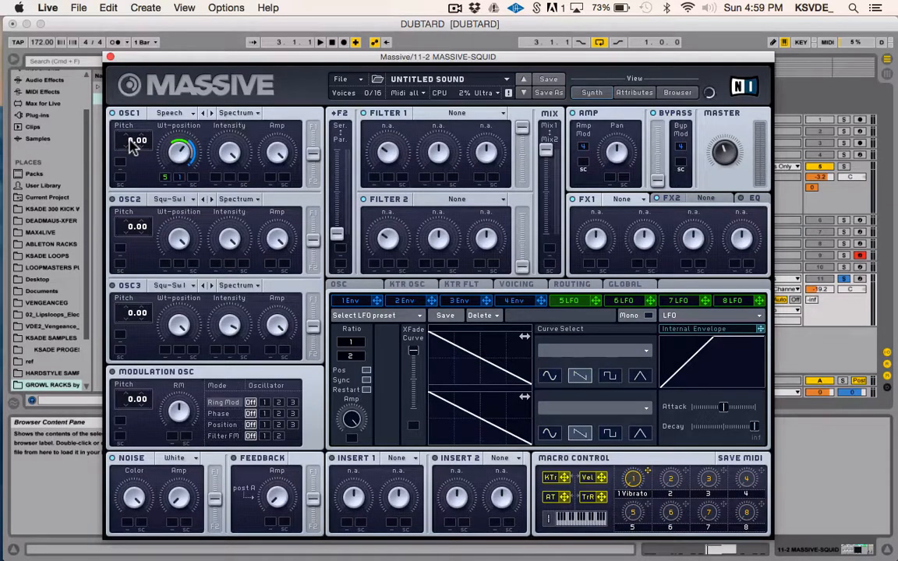
- Try 1 Env on OSC1's Pitch modulation slot with an amount of 12.00 and audition it
mouse_move(132, 147)
left_mouse_down()
mouse_move(128, 158)
mouse_move(133, 124)
mouse_move(134, 156)
mouse_move(131, 139)
left_mouse_up()
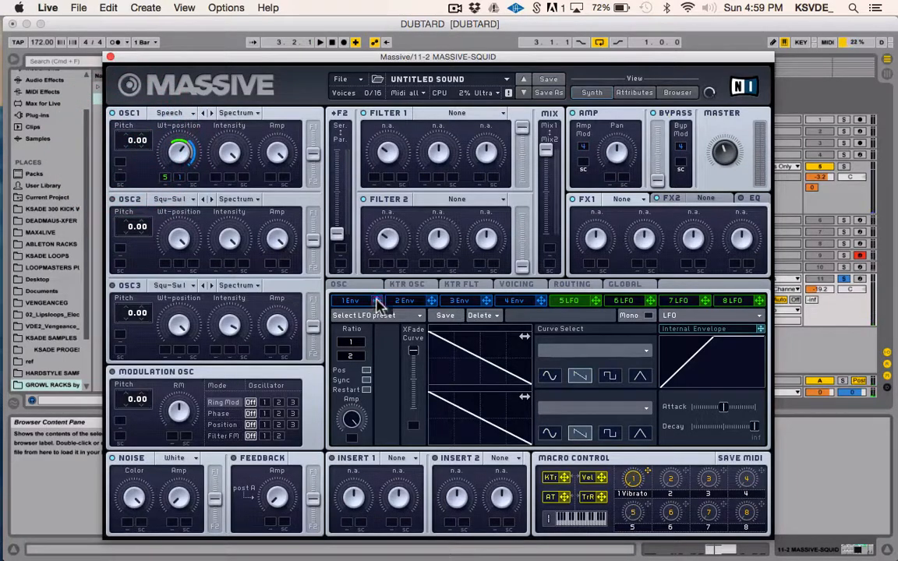
left_click(125, 162)
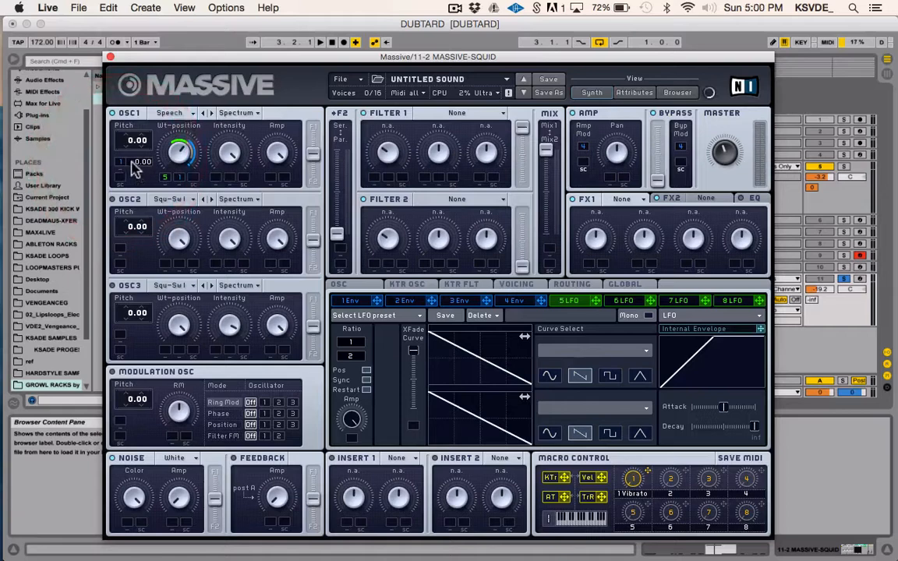
left_click(140, 163)
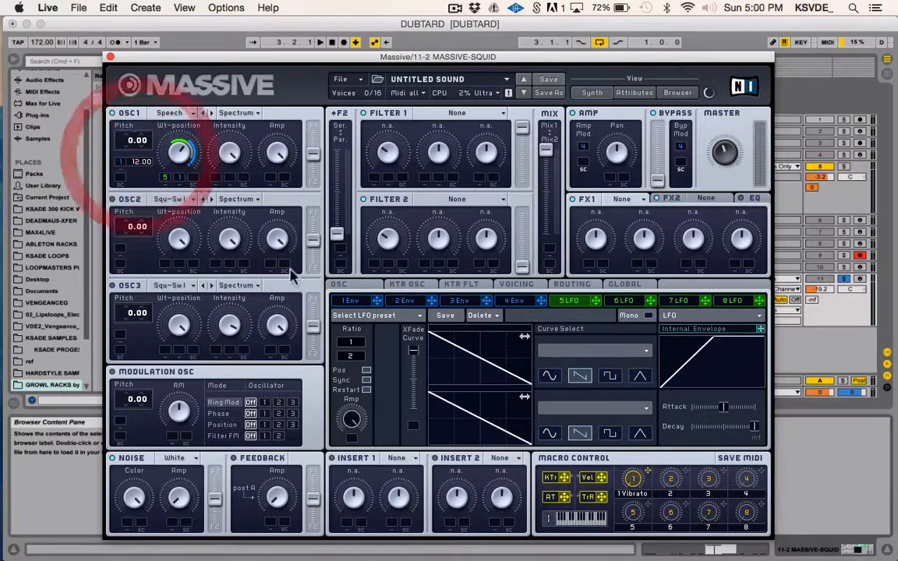
key("space")
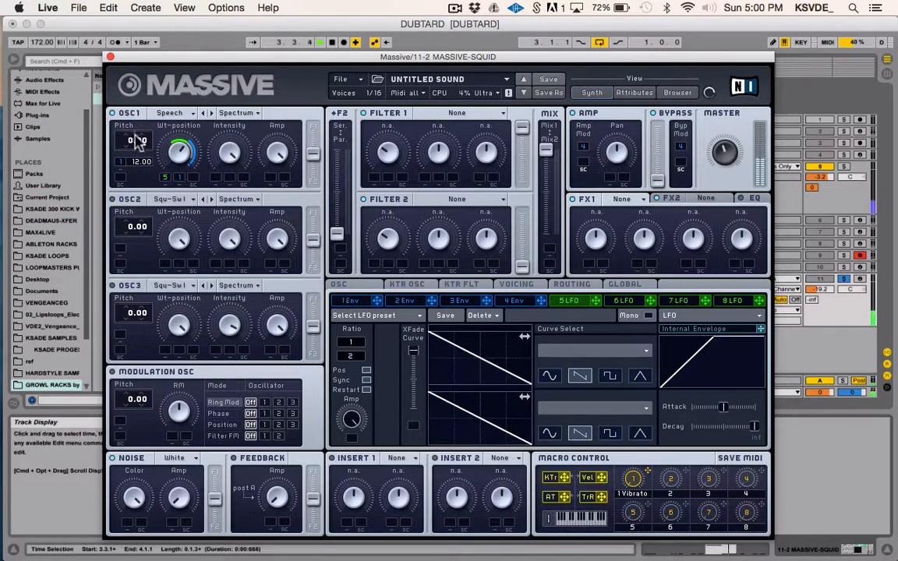
- Set OSC1's pitch modulation amount to -12.00 and assign 2 Env as its source in place of 1 Env
mouse_move(139, 163)
left_mouse_down()
mouse_move(136, 177)
mouse_move(137, 160)
left_mouse_up()
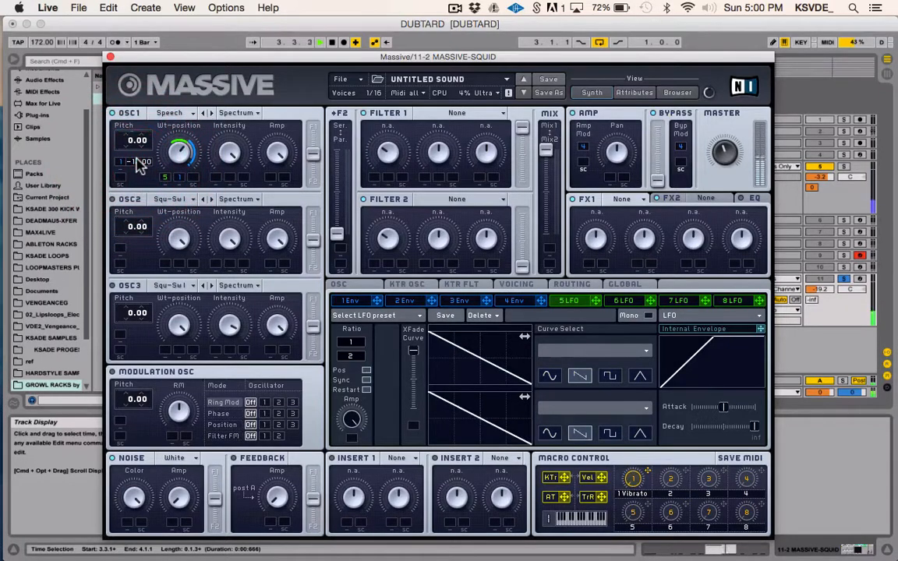
left_click(426, 302)
left_click_drag(427, 302, 121, 162)
- Show 2 Env, shorten its Attack and Decay, and lower its Decay Level to zero while auditioning
left_click(400, 303)
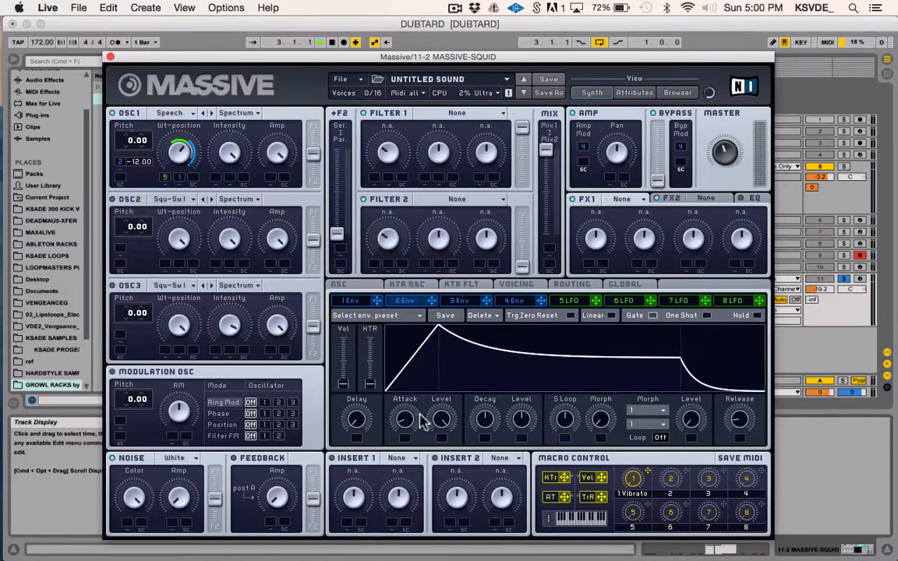
left_click_drag(404, 419, 405, 437)
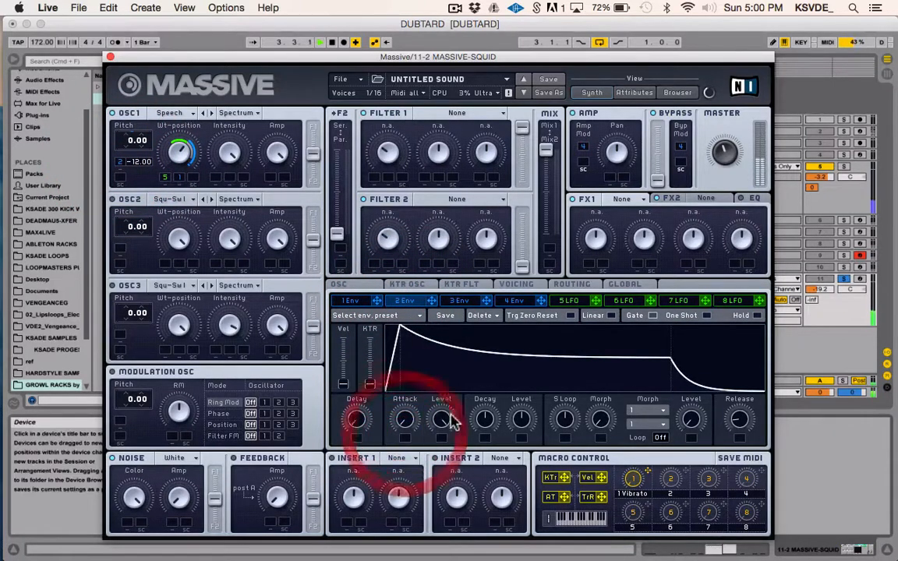
key("space")
left_click(482, 492)
left_click_drag(483, 492, 481, 495)
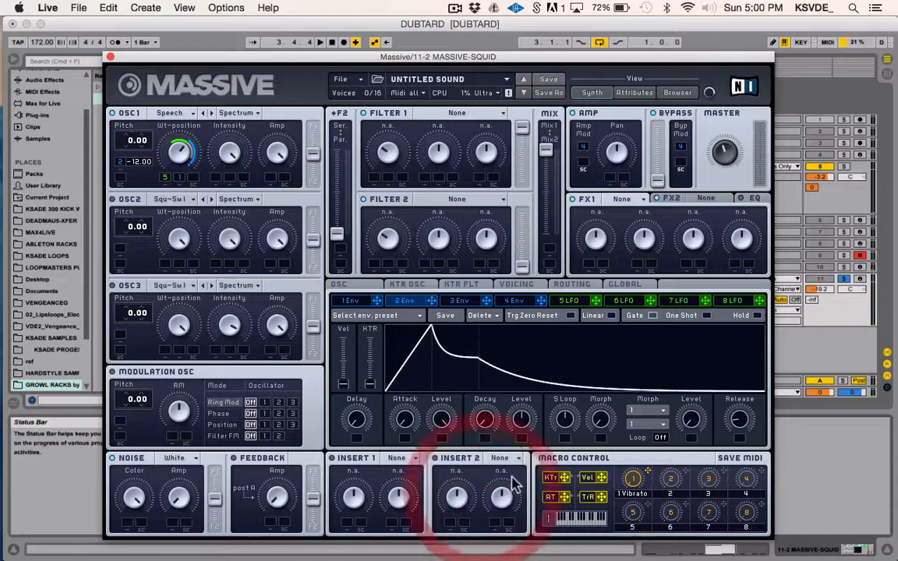
left_click_drag(518, 425, 516, 553)
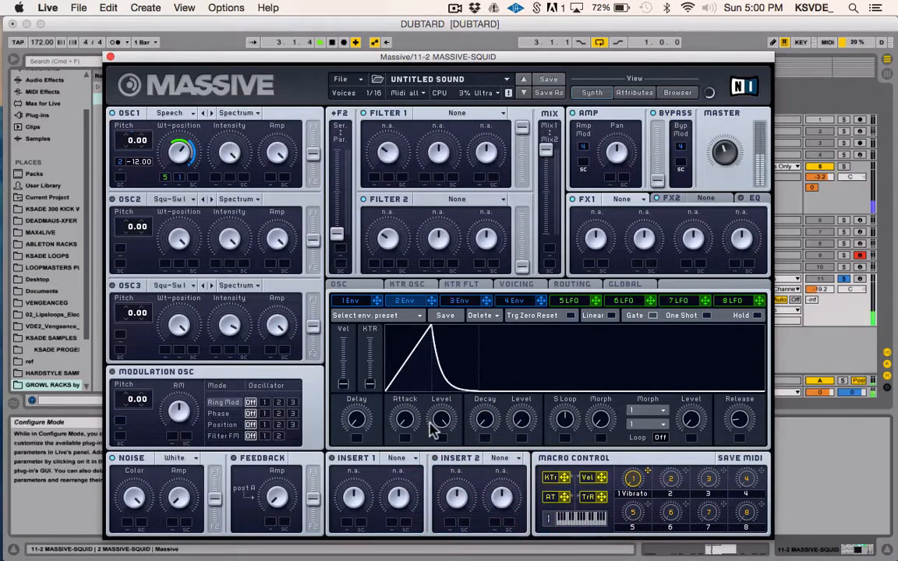
- Try a lower Attack Level on 2 Env, return it to full, and keep the Delay at its minimum
left_click(439, 423)
left_click_drag(437, 425, 464, 289)
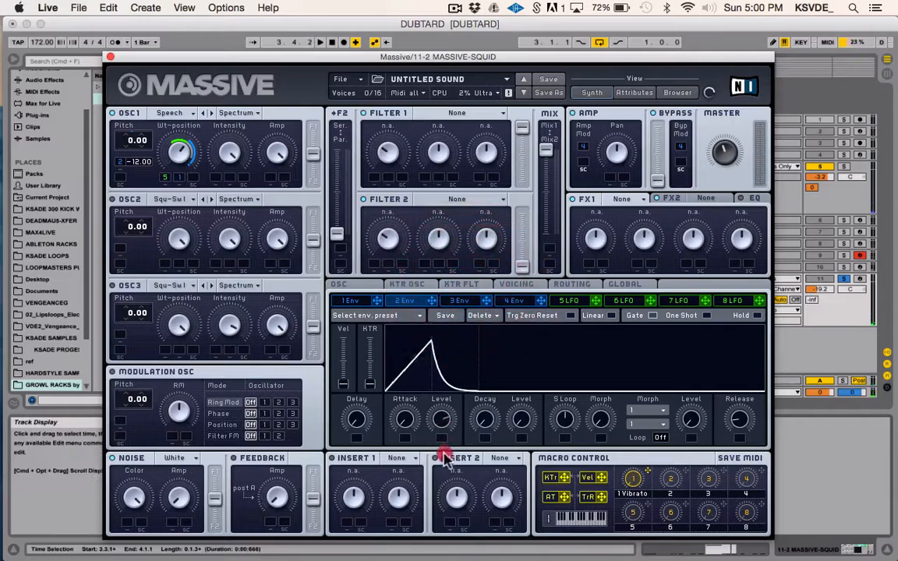
left_click_drag(356, 421, 359, 468)
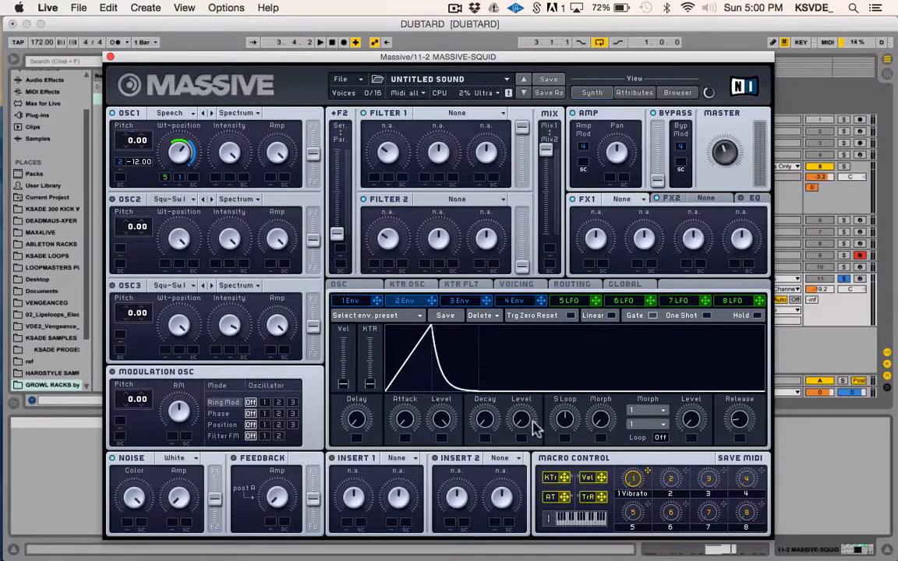
- Lengthen 2 Env's Decay considerably while auditioning, fine-tune it, and keep the Decay Level at its minimum
left_click_drag(487, 416, 507, 314)
key("space")
key("space")
key("space")
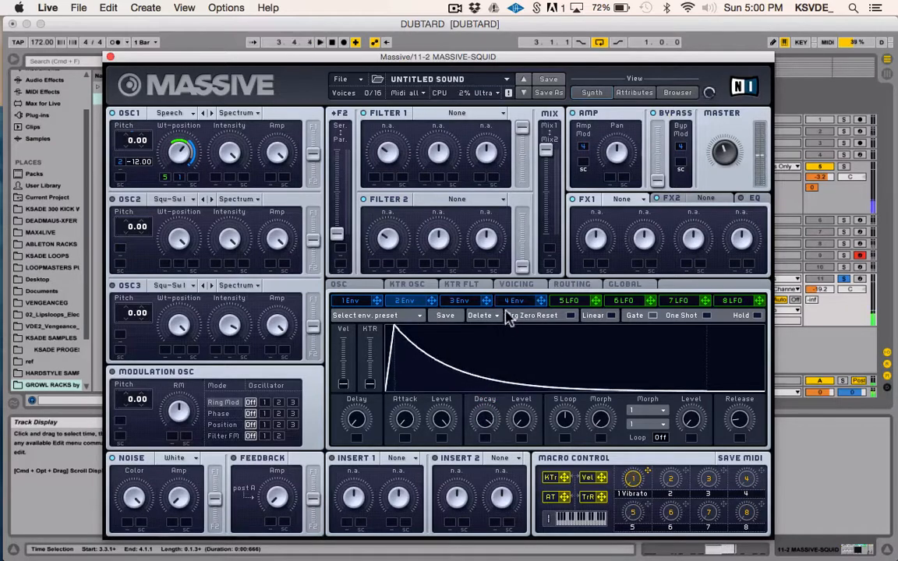
left_click(485, 407)
mouse_move(521, 414)
left_mouse_down()
mouse_move(524, 390)
mouse_move(523, 417)
left_mouse_up()
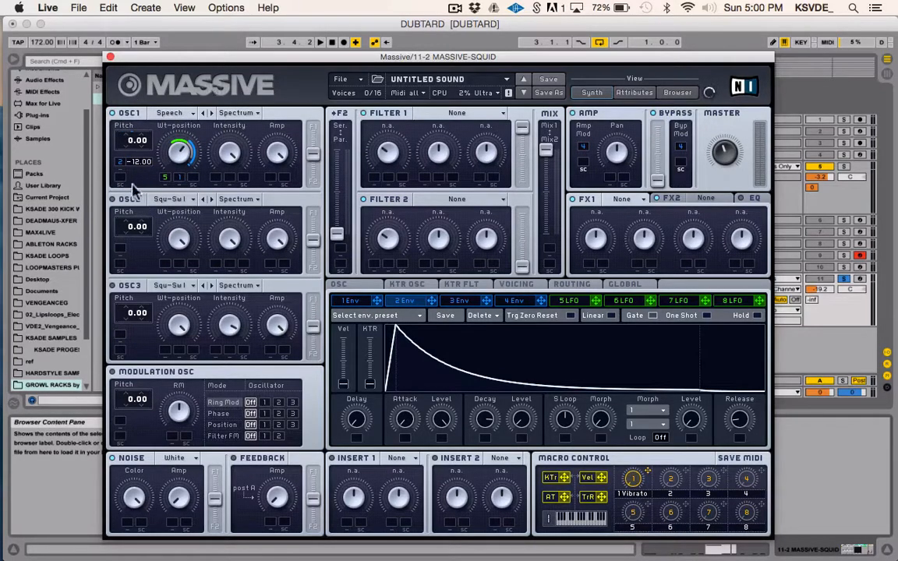
- Turn on OSC2 with the Gentle Speech wavetable and assign 5 LFO to modulate its Wt-position
left_click(112, 200)
key("space")
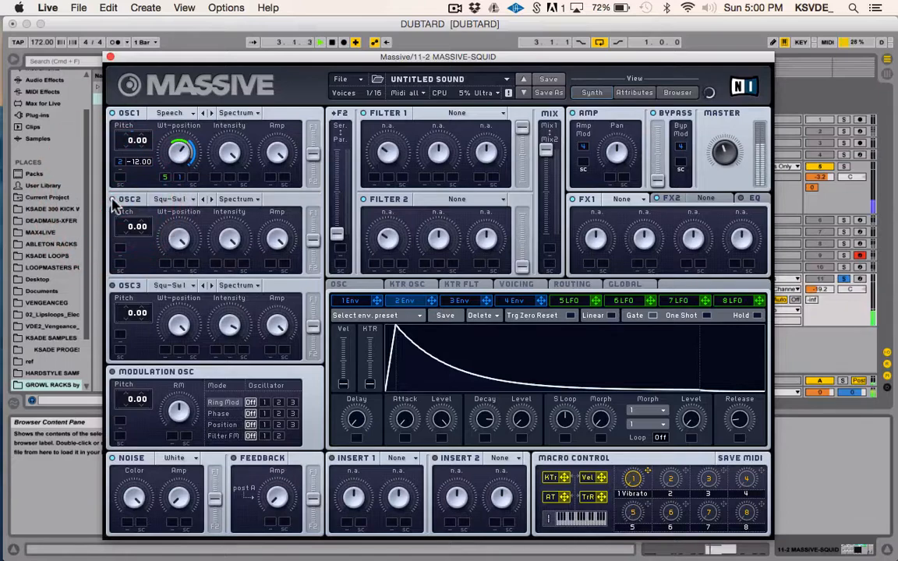
left_click(170, 199)
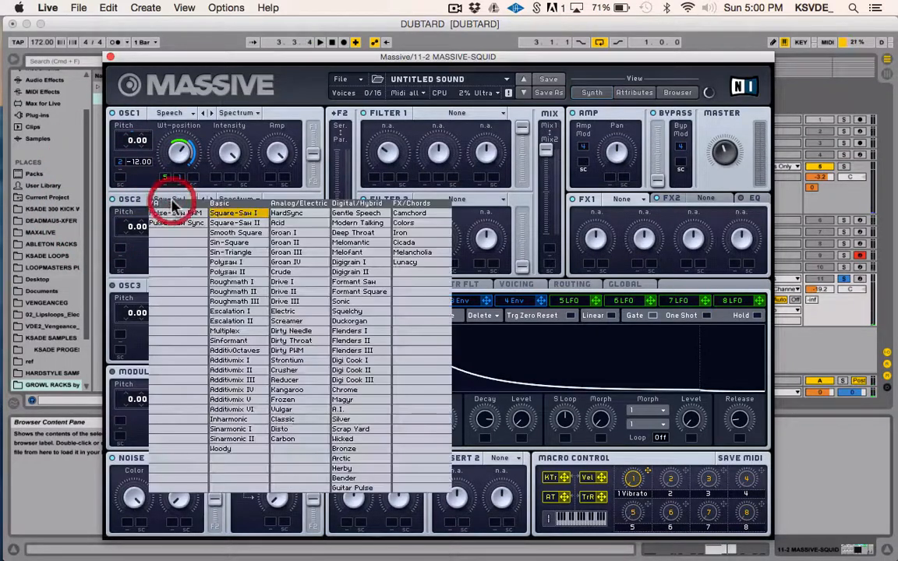
left_click(339, 219)
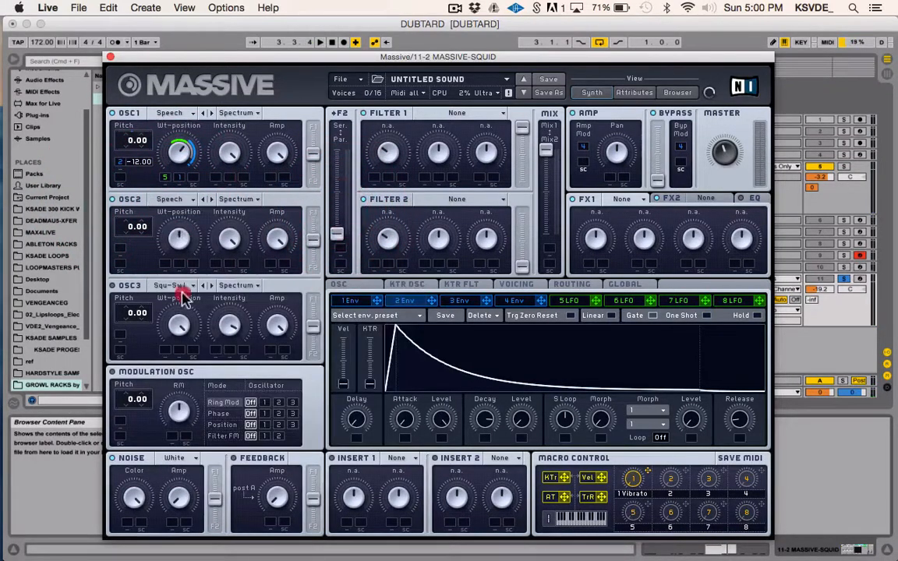
mouse_move(595, 301)
left_mouse_down()
mouse_move(347, 302)
mouse_move(180, 263)
mouse_move(166, 264)
mouse_move(166, 295)
left_mouse_up()
- Try the Bend -/+ and Bend + modes on OSC2
left_click(236, 200)
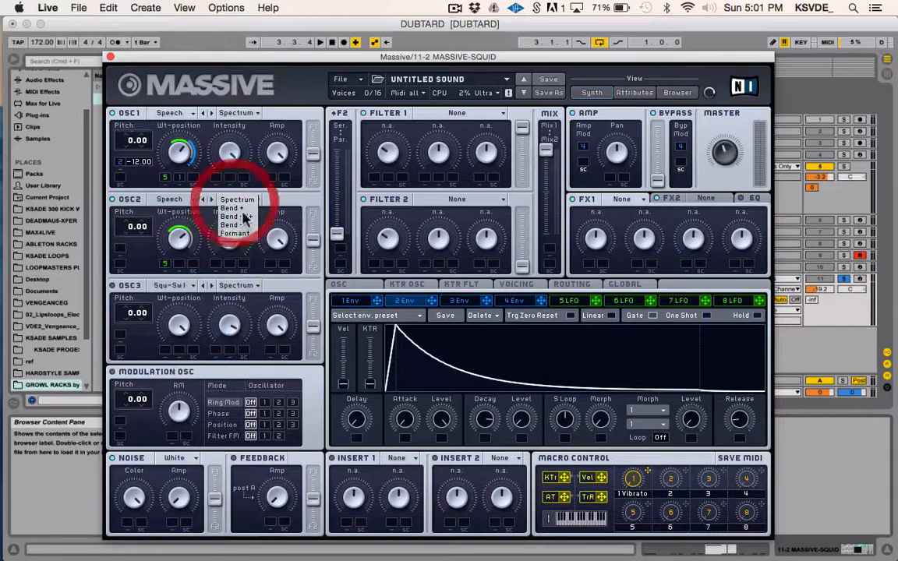
left_click(247, 232)
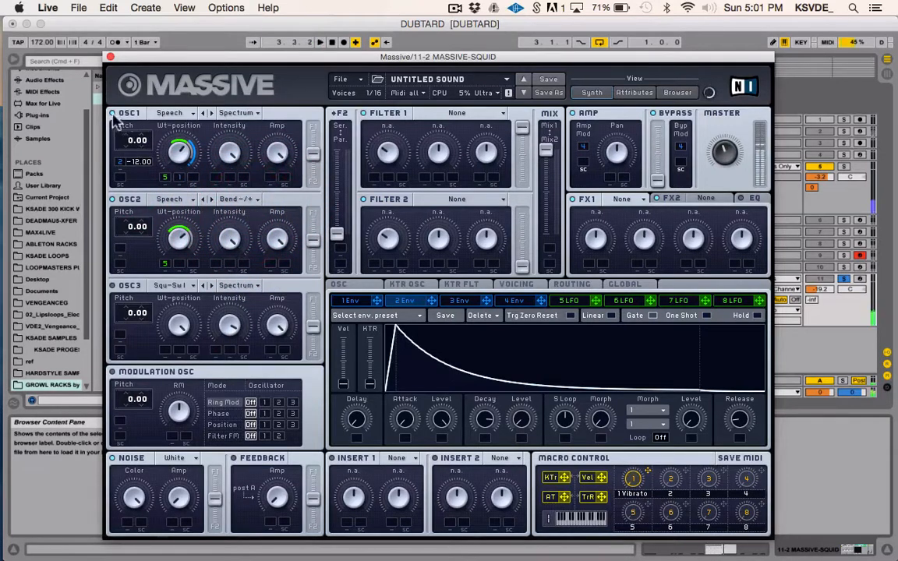
left_click(236, 200)
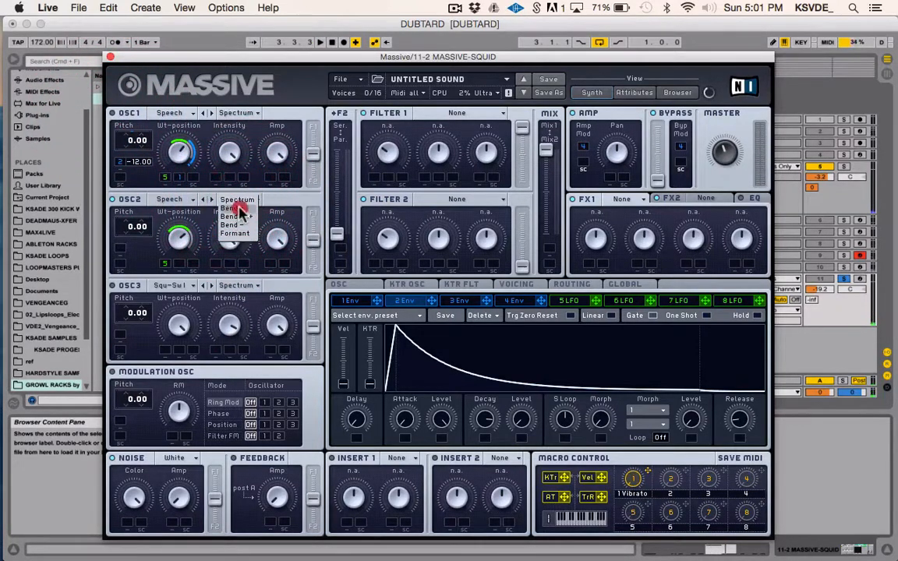
left_click(233, 209)
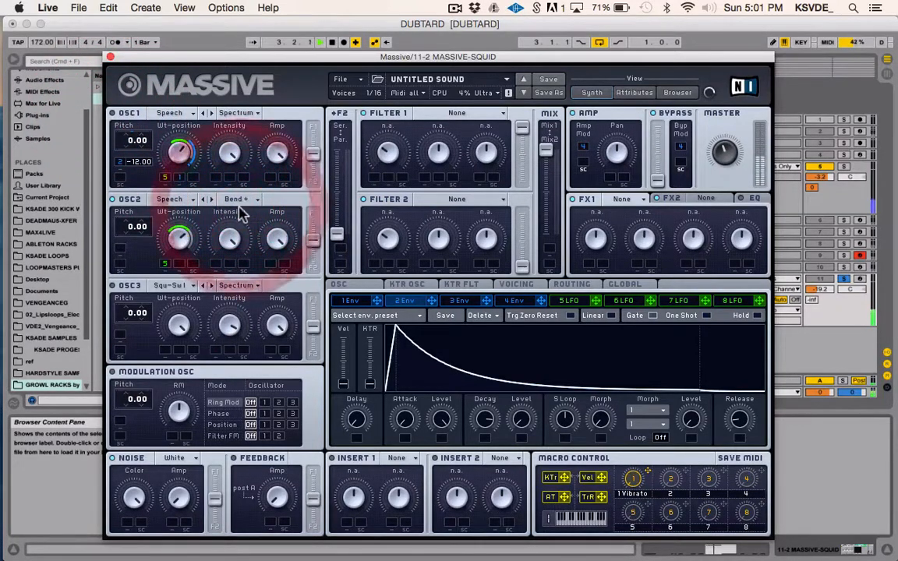
- Assign 2 Env to OSC2's Pitch with an amount of -12.00 and widen 5 LFO's modulation range on its Wt-position
left_click(429, 301)
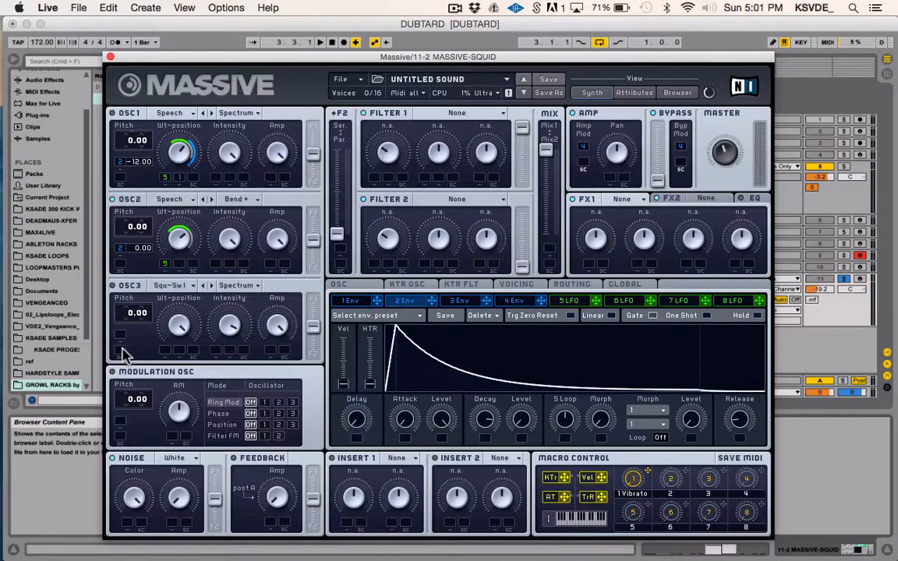
left_click(132, 253)
left_click_drag(176, 248, 177, 303)
key("space")
left_click_drag(163, 264, 170, 42)
left_click_drag(184, 244, 187, 203)
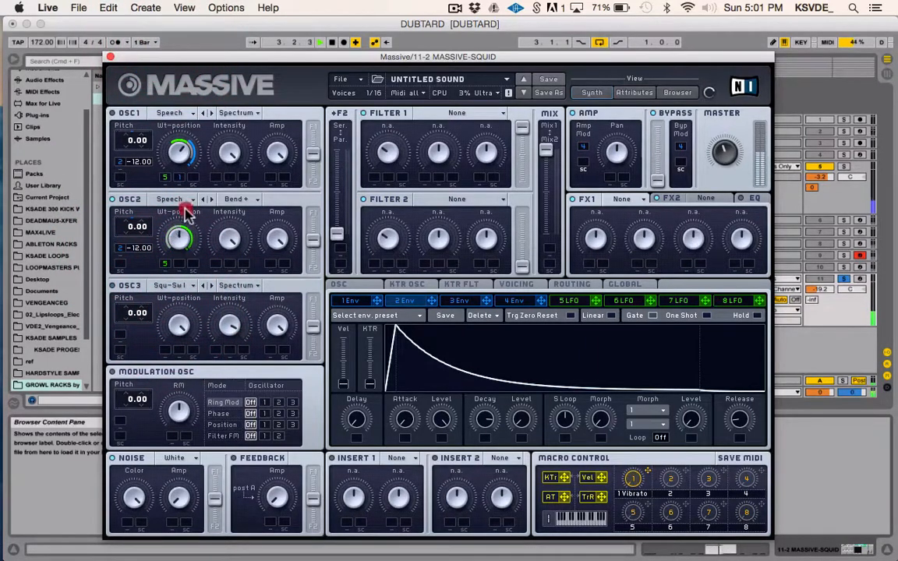
- Set OSC2's mode to Formant and lower its Wt-position and Intensity while auditioning
left_click(237, 200)
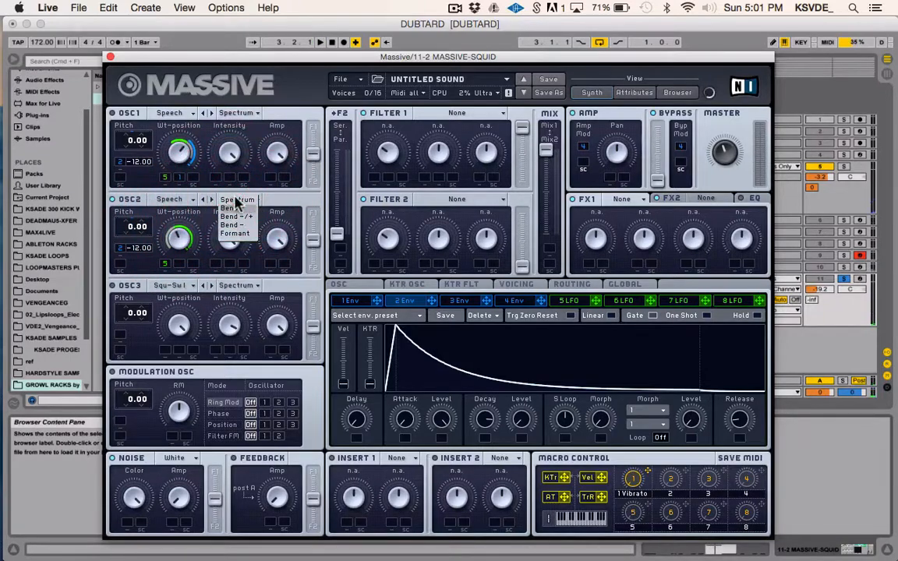
left_click(235, 234)
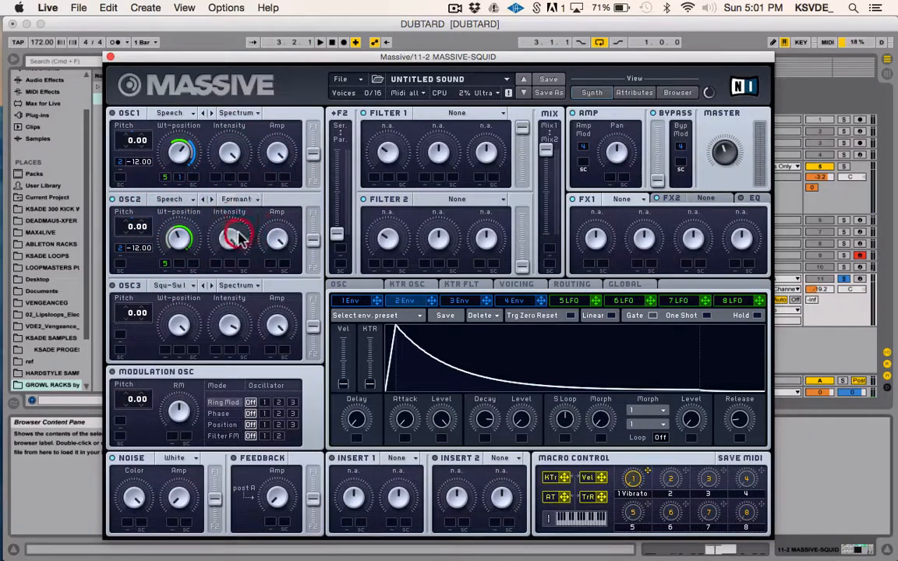
left_click_drag(182, 233, 169, 257)
key("space")
mouse_move(235, 237)
left_mouse_down()
mouse_move(237, 325)
mouse_move(227, 233)
mouse_move(230, 242)
left_mouse_up()
key("space")
- Assign 5 LFO to OSC2's Intensity and set a moderate modulation range for it
left_click(596, 298)
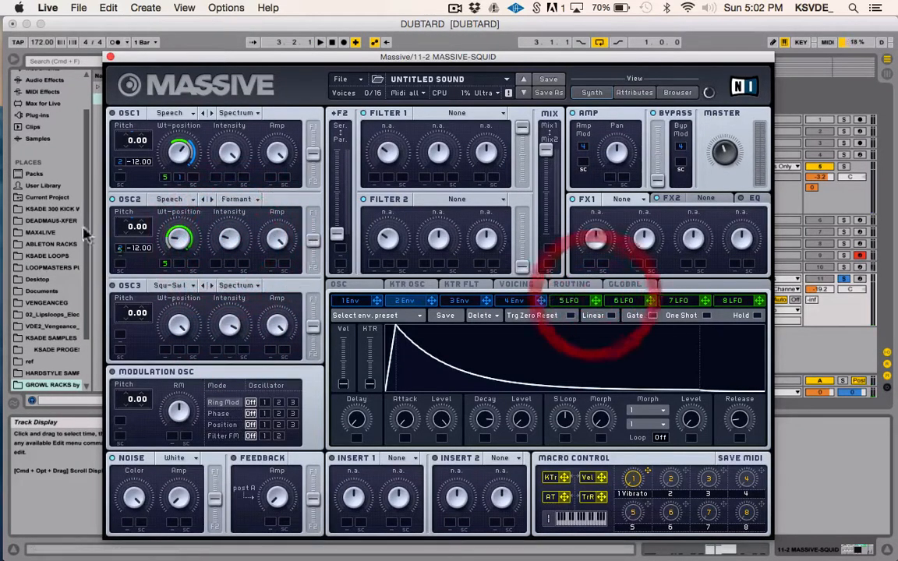
left_click(217, 265)
left_click_drag(218, 268, 218, 255)
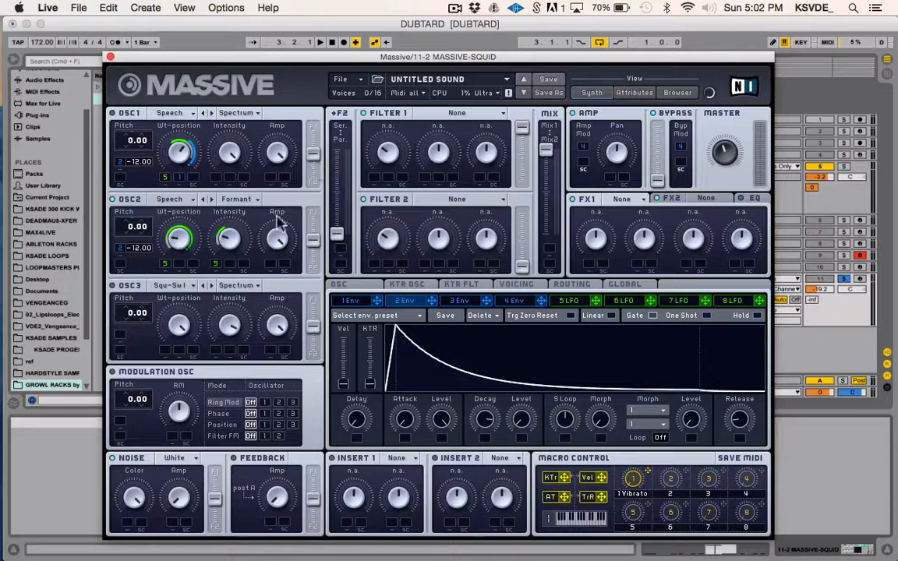
- Turn OSC1 back on and audition it together with OSC2
left_click(112, 113)
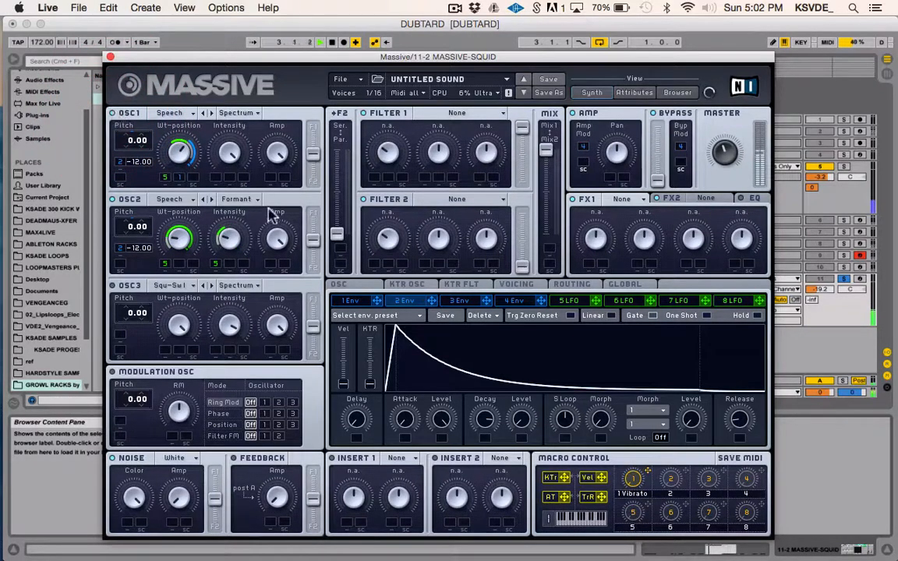
left_click(314, 242)
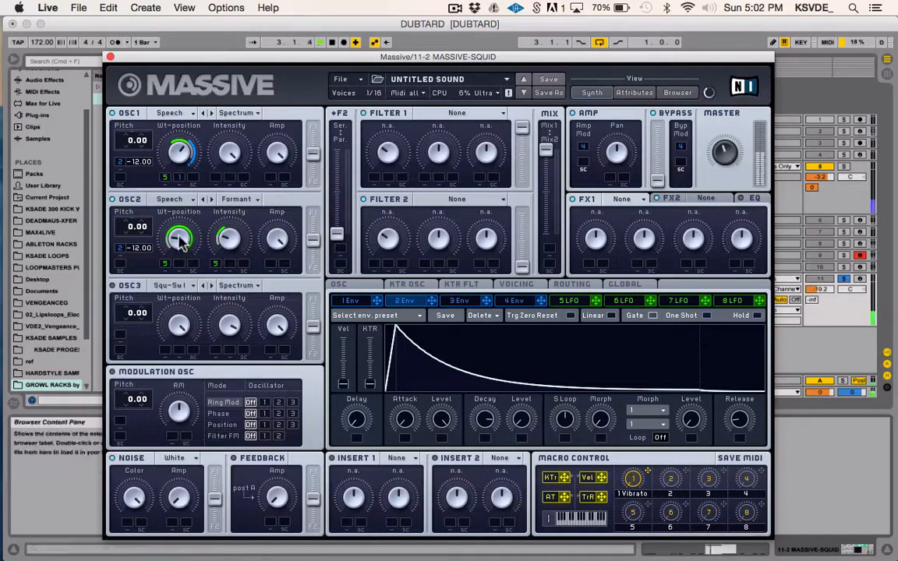
key("space")
left_click_drag(276, 239, 345, 152)
key("space")
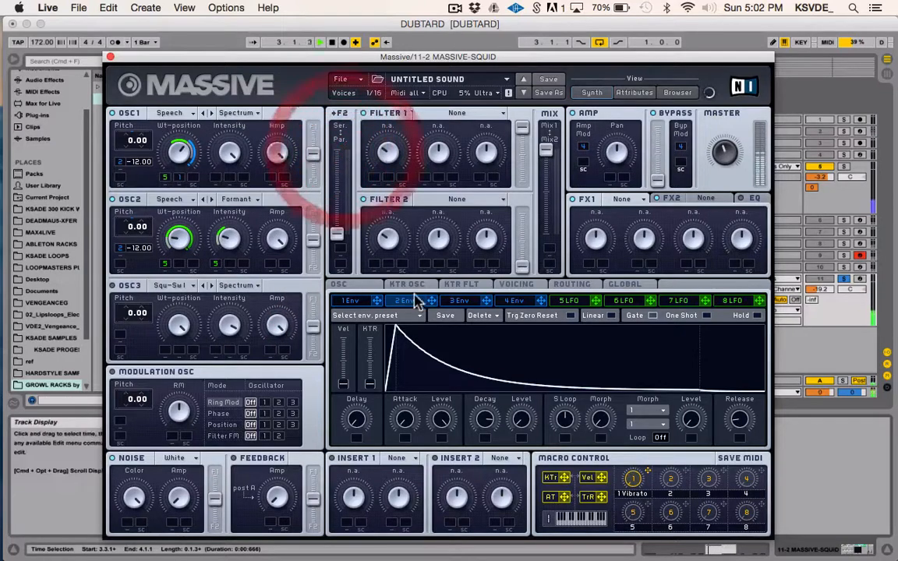
- Assign 1 Env to OSC2's Amp and extend its modulation to the full range while auditioning
left_click(375, 303)
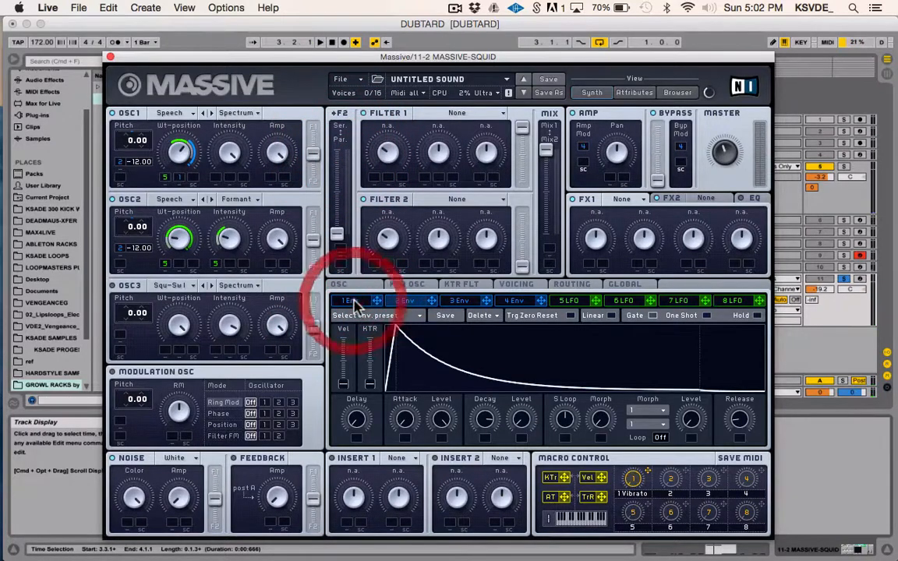
left_click_drag(379, 302, 273, 307)
key("space")
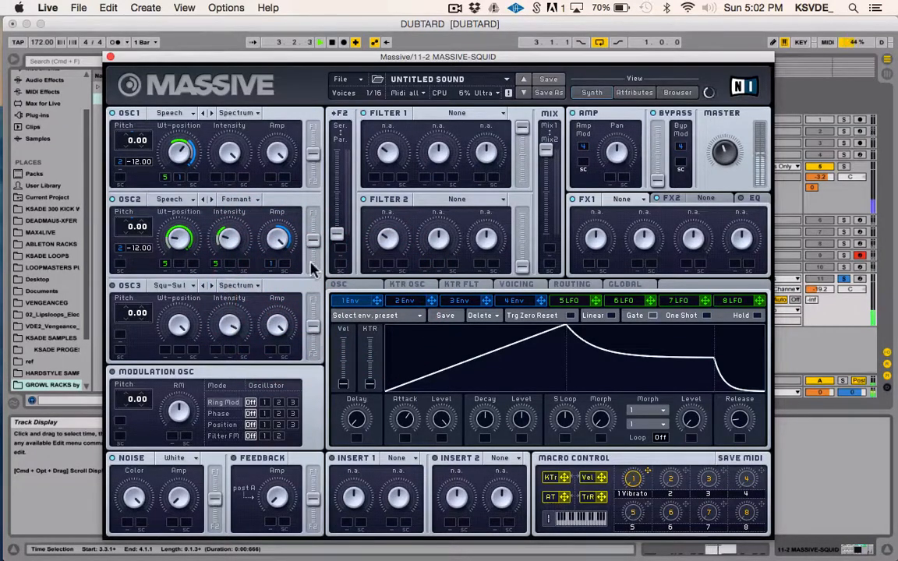
left_click_drag(270, 263, 271, 395)
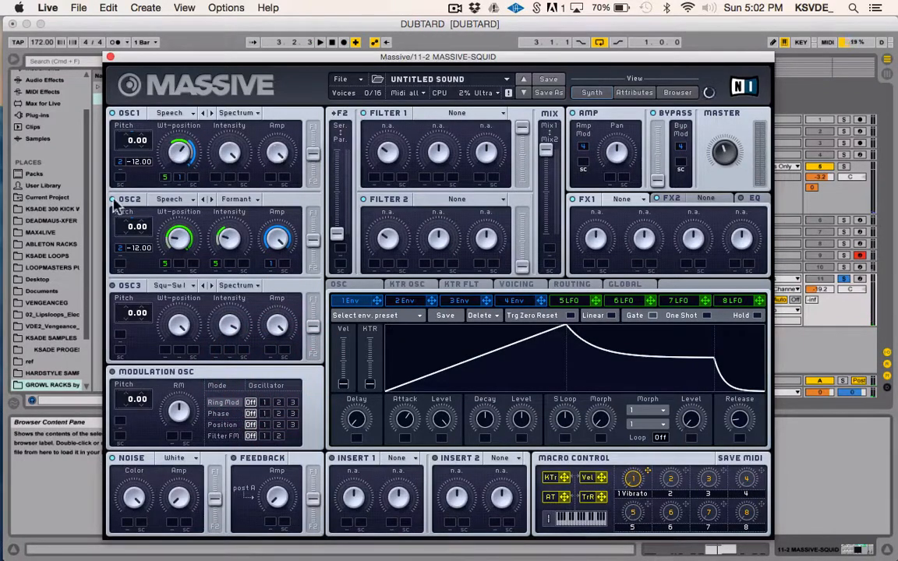
- Switch OSC2 and OSC1 off and back on in turn to compare their contributions
left_click(114, 202)
left_click(114, 201)
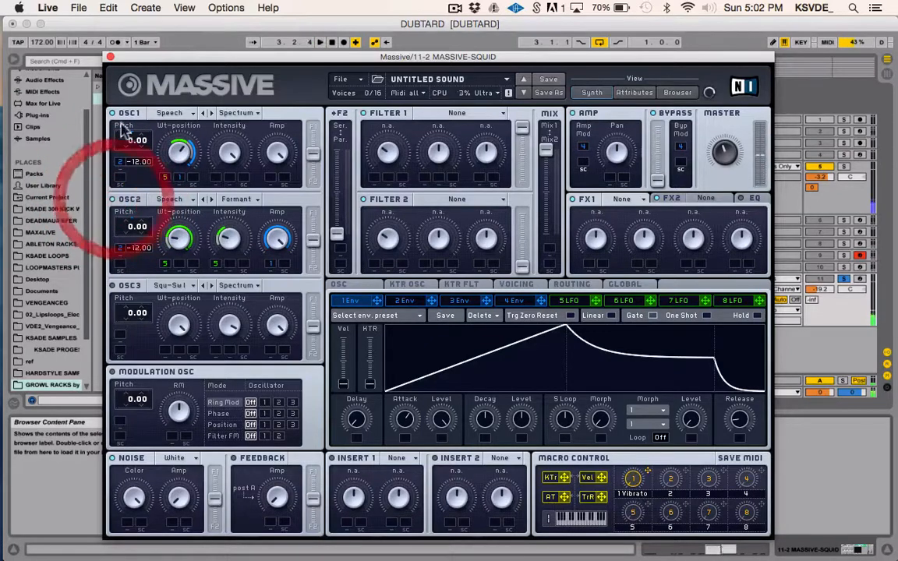
left_click(112, 113)
left_click(112, 113)
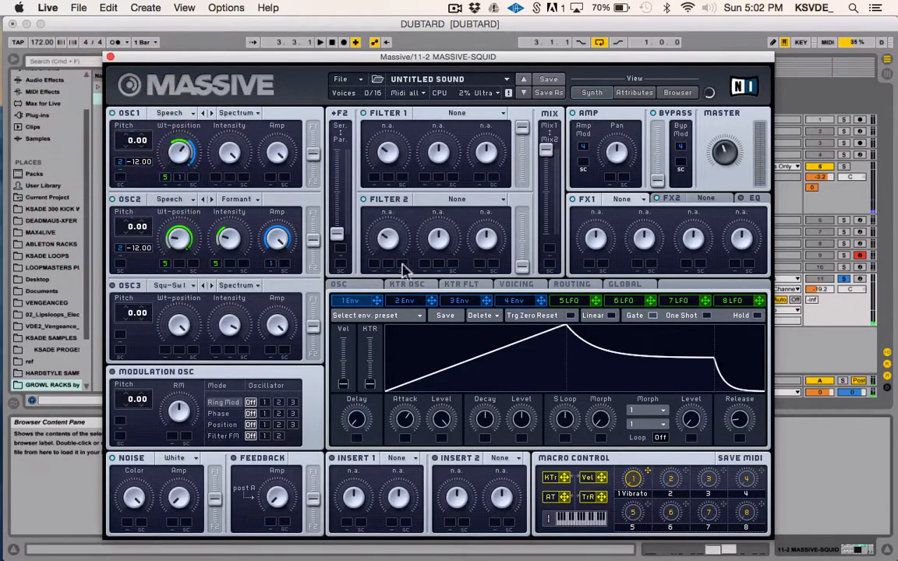
- Show 2 Env, raise its Delay, and lengthen its Attack while auditioning
left_click(401, 301)
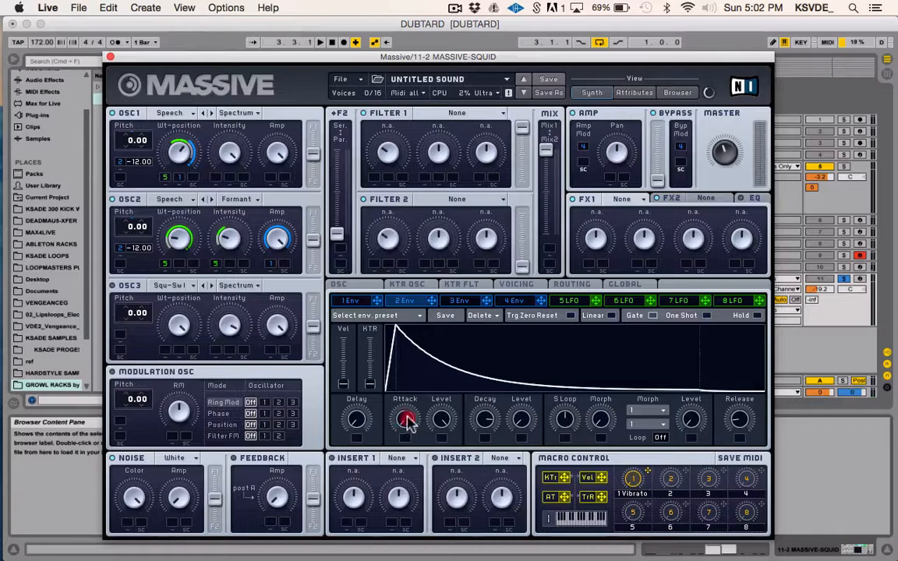
left_click_drag(406, 421, 455, 365)
left_click_drag(358, 422, 361, 381)
left_click_drag(406, 417, 414, 470)
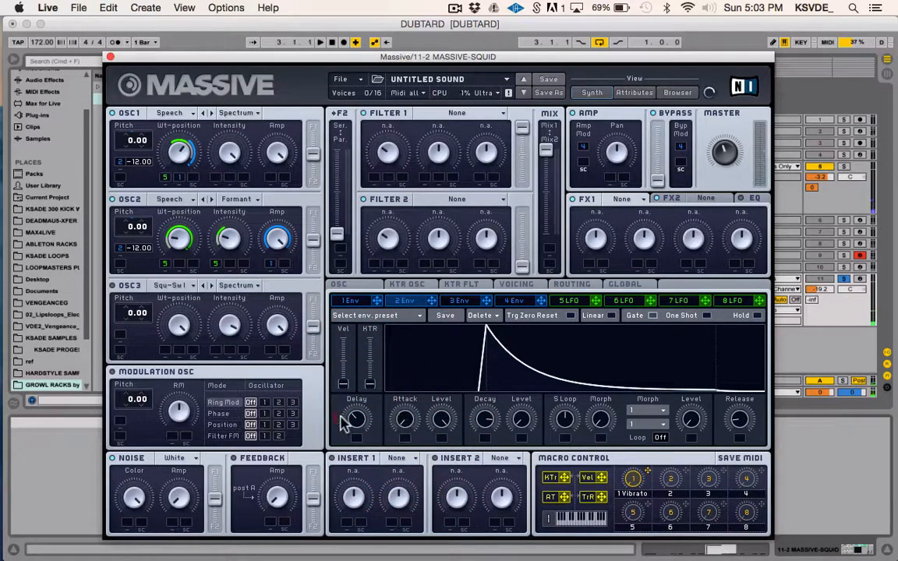
left_click_drag(355, 418, 356, 311)
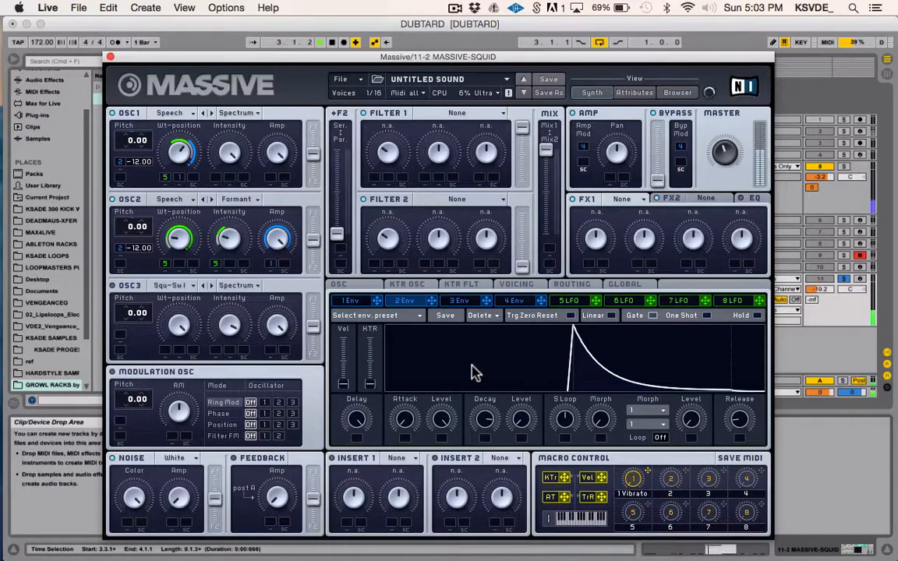
left_click_drag(405, 419, 401, 385)
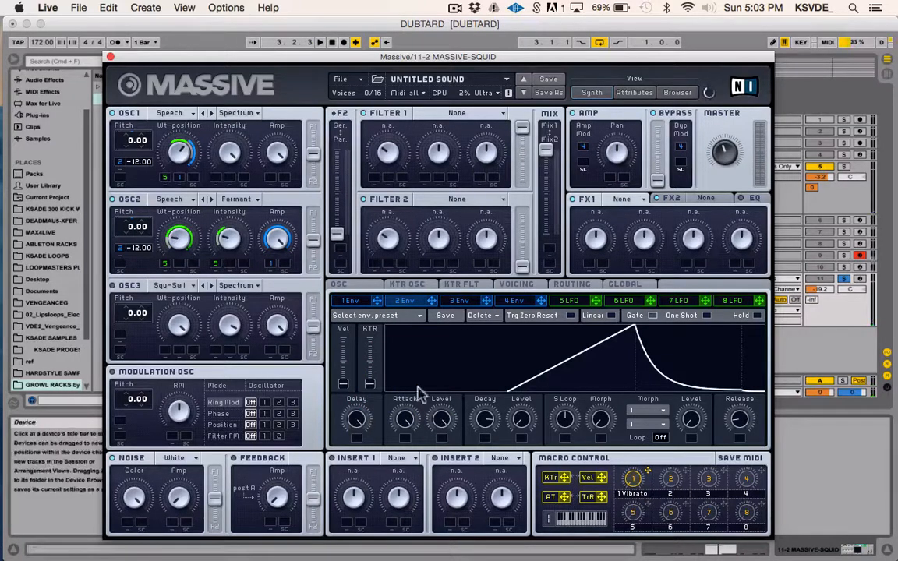
- Arm track 11 for recording, lower the computer keyboard's octave, and play a test note
left_click(860, 279)
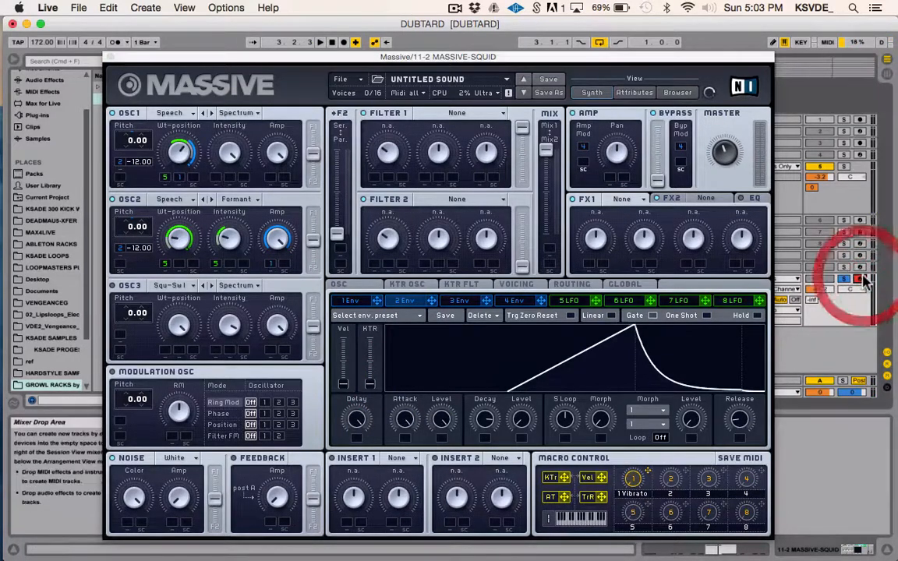
key("z")
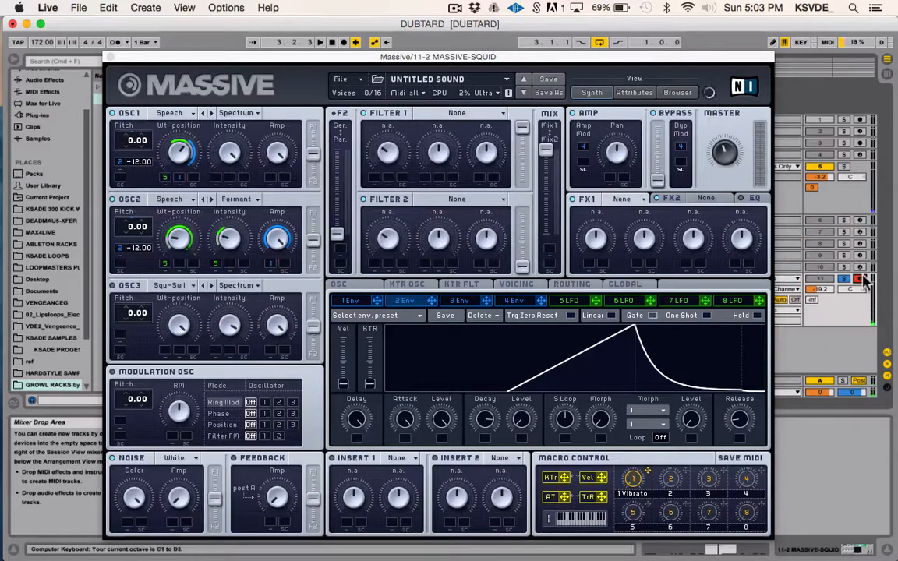
key("a")
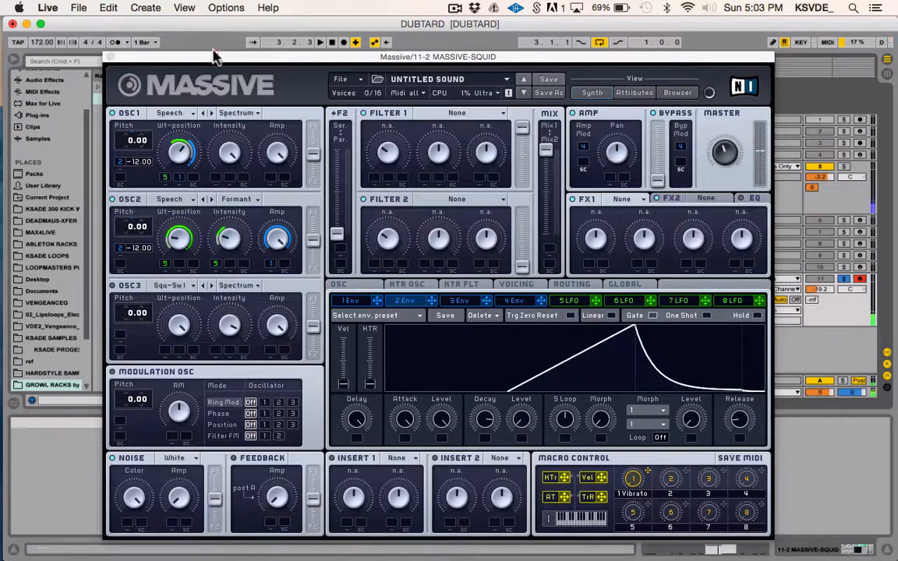
- Move the plug-in window off the rack, sweep the MOD5-DEN macro while playing, set it to 43, and move the window back
left_click_drag(224, 56, 385, 56)
left_click(172, 459)
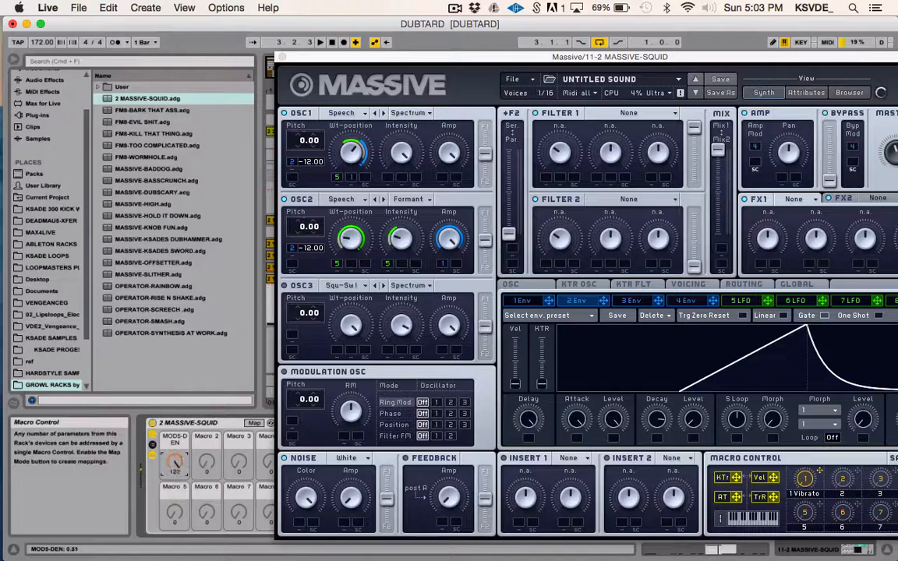
left_click_drag(173, 462, 174, 537)
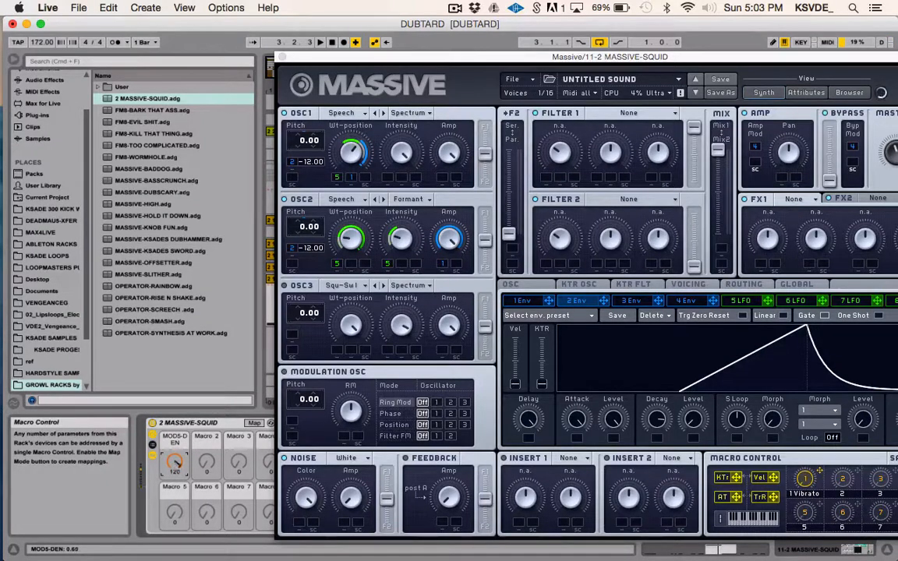
left_click_drag(174, 462, 174, 446)
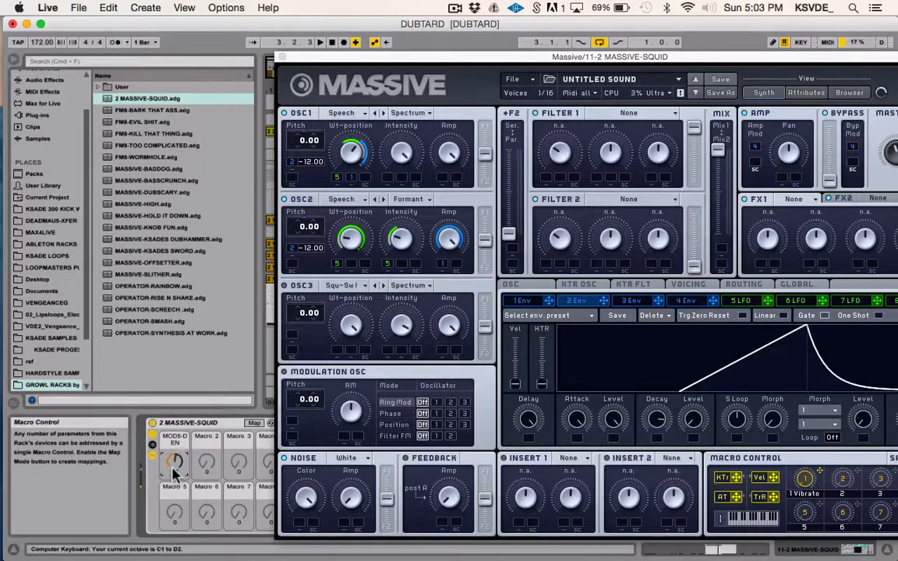
left_click_drag(173, 462, 173, 443)
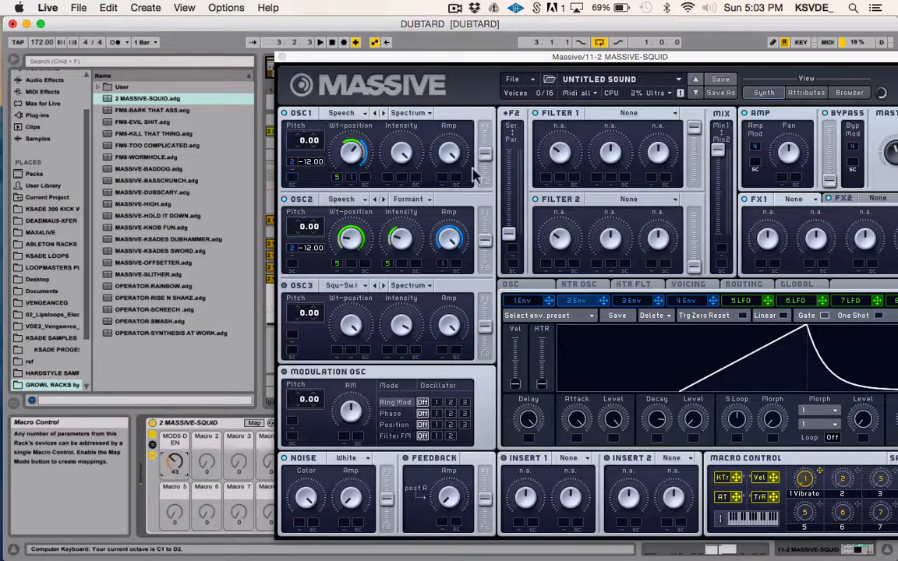
left_click_drag(493, 57, 282, 76)
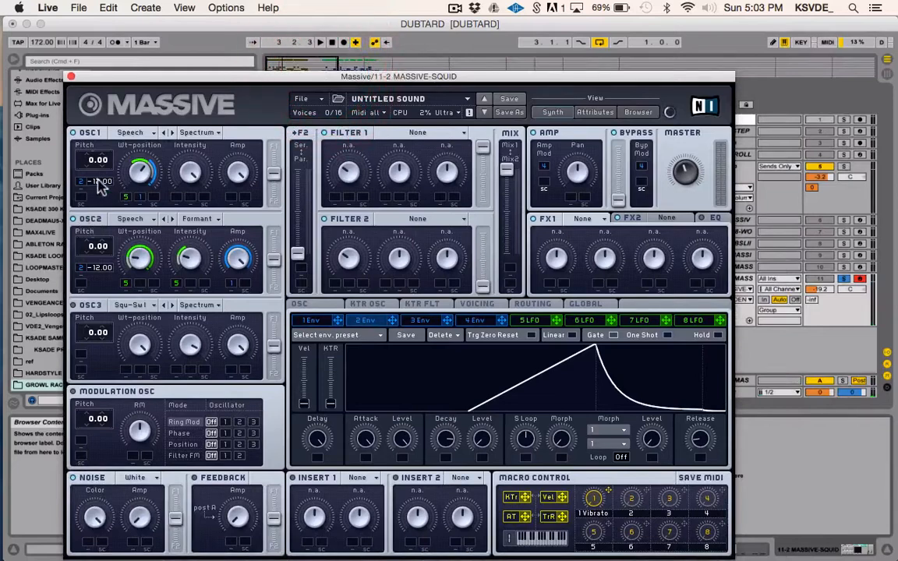
- Bypass the 2 Env pitch modulation on OSC1 and OSC2, and lower the MOD5-DEN macro, moving the plug-in window aside and back
left_click(88, 179)
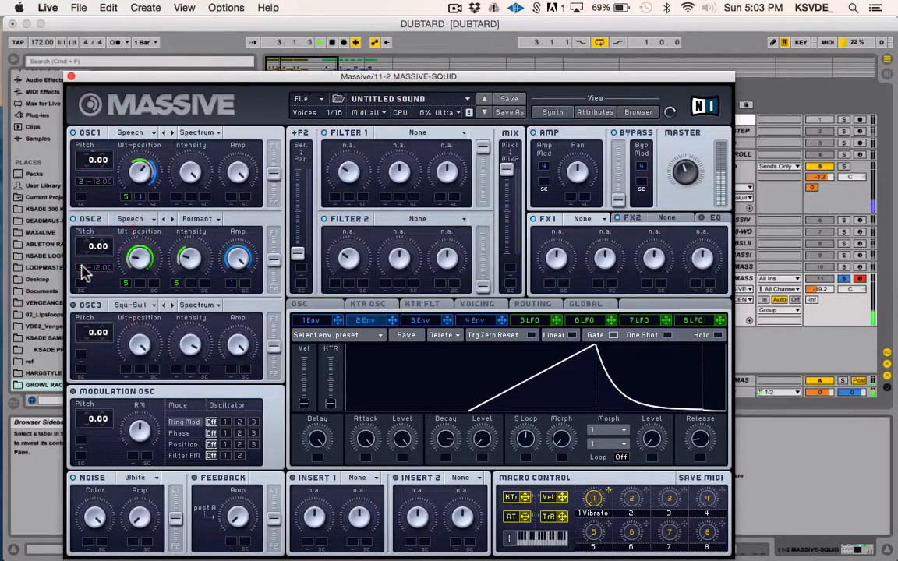
left_click_drag(226, 78, 366, 49)
left_click(109, 189)
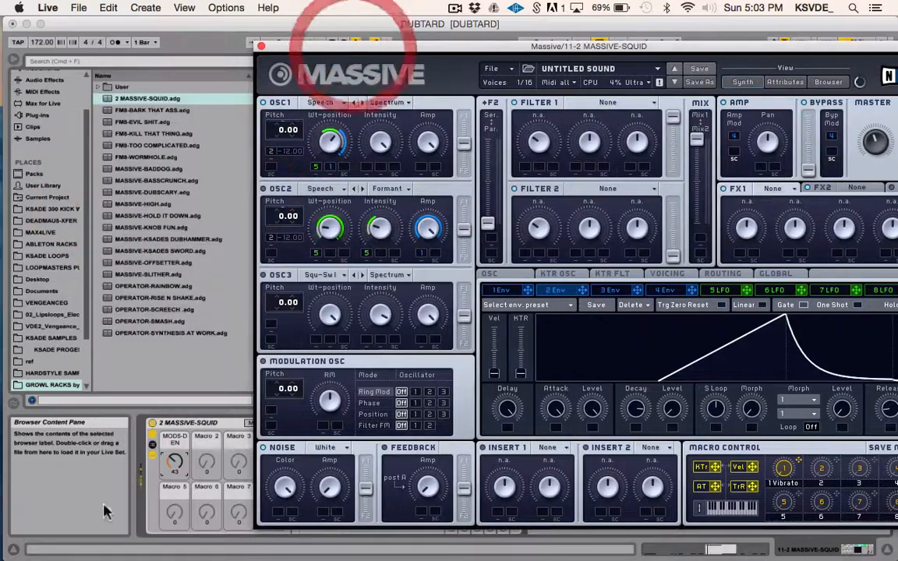
left_click_drag(176, 461, 173, 461)
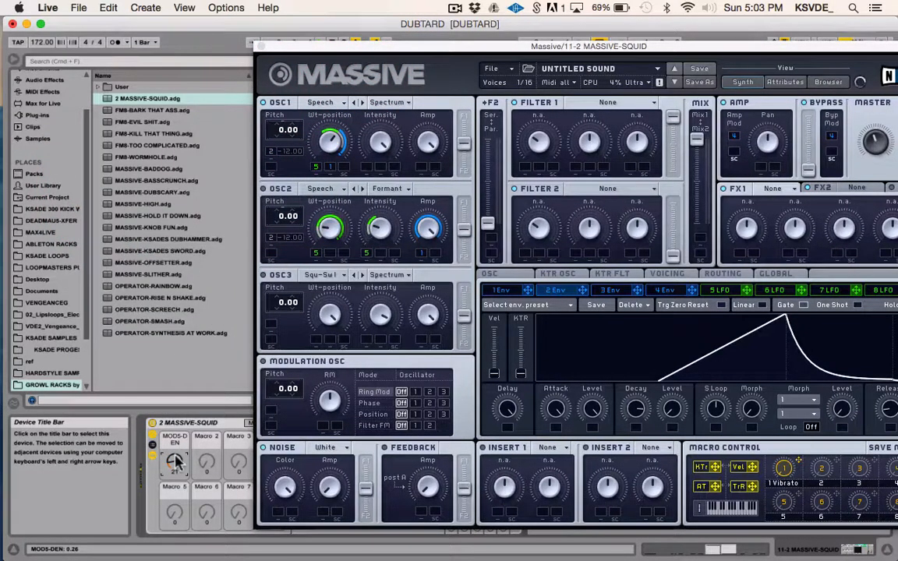
left_click_drag(530, 45, 387, 45)
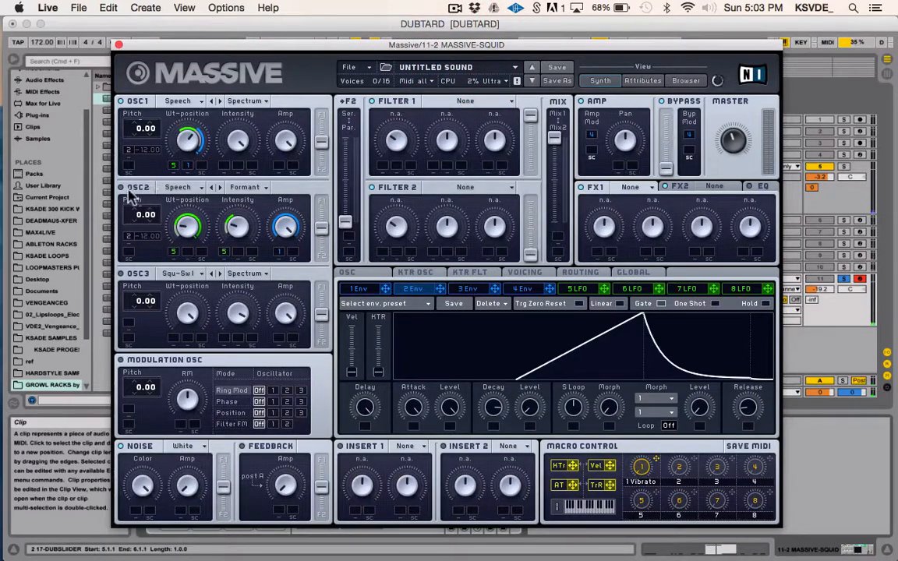
- Switch OSC2 on and OSC1 off, set OSC2's wavetable mode to Spectrum, and raise its Wt-position
left_click(128, 191)
left_click(245, 188)
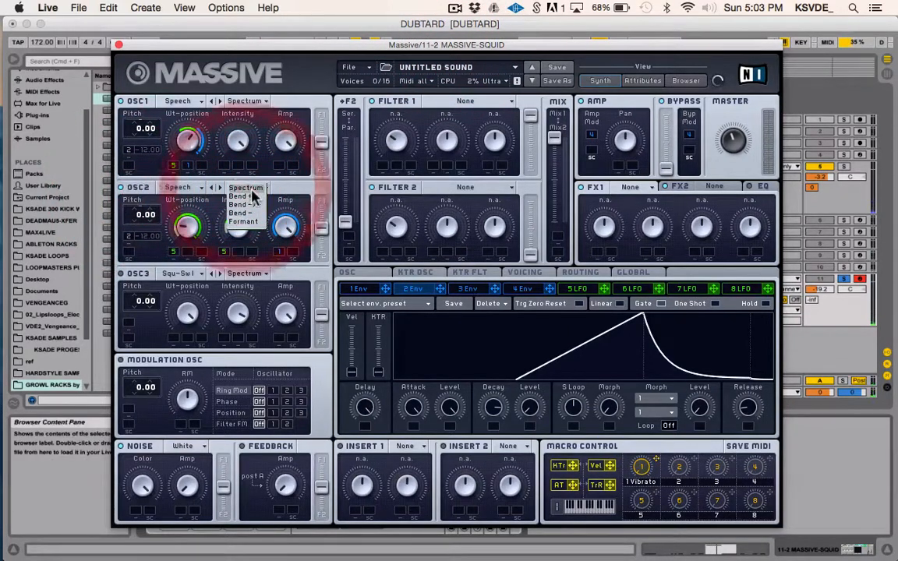
left_click(252, 197)
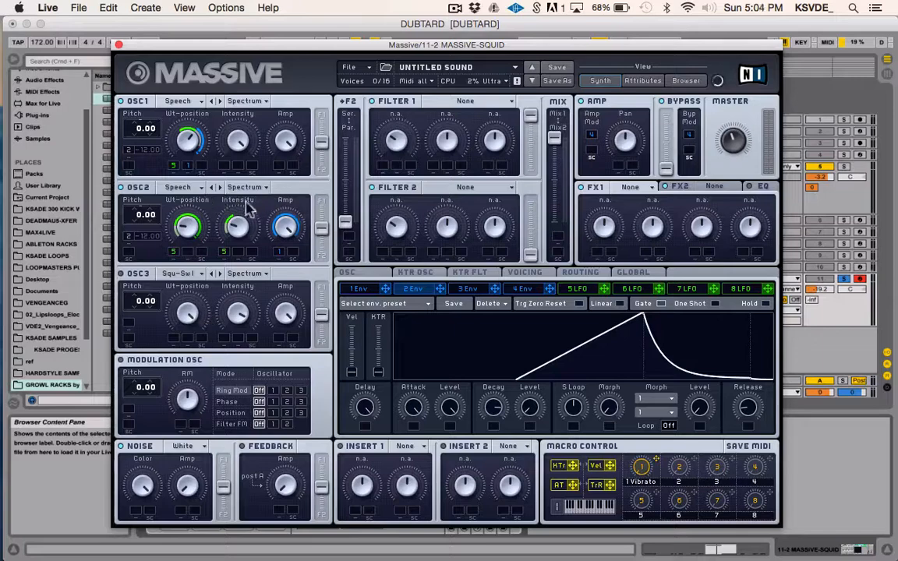
left_click(190, 189)
left_click_drag(190, 186, 200, 208)
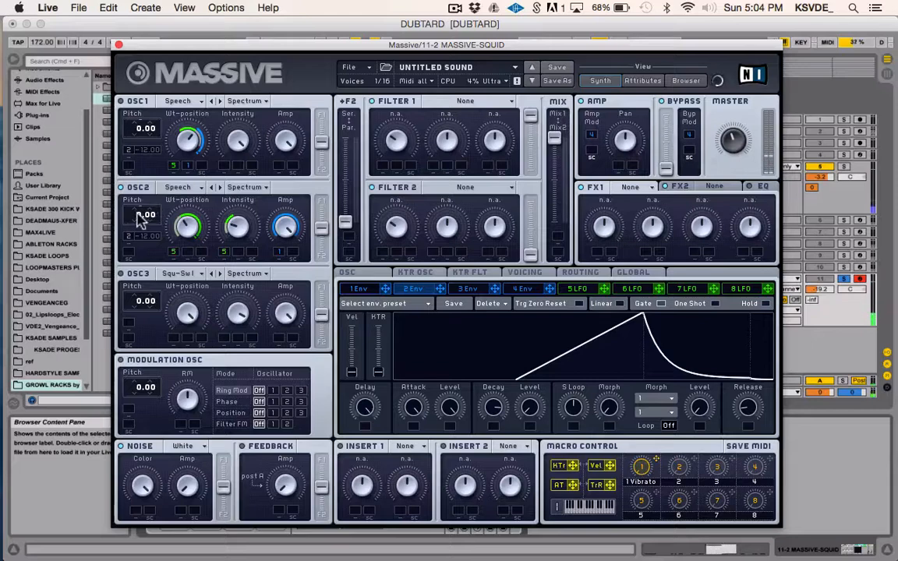
- Set OSC2's pitch to 12.00, reduce the 1 Env amount on its Amp, and adjust its Intensity
mouse_move(138, 213)
left_mouse_down()
mouse_move(138, 200)
mouse_move(141, 218)
left_mouse_up()
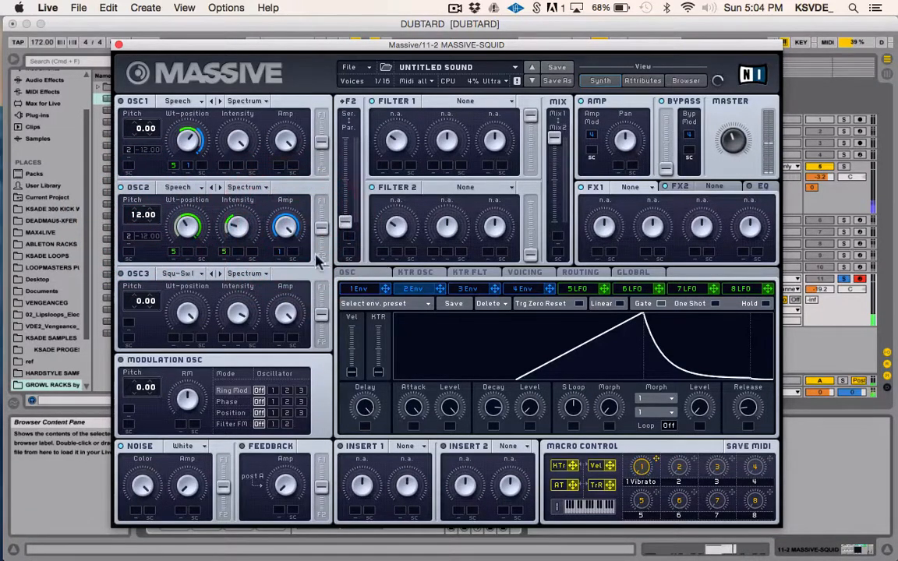
left_click_drag(279, 253, 287, 178)
left_click_drag(237, 227, 246, 204)
- Assign 6 LFO to OSC2's Intensity and crossfade that LFO's curve fully to the sine wave
left_click_drag(658, 289, 224, 248)
left_click(631, 290)
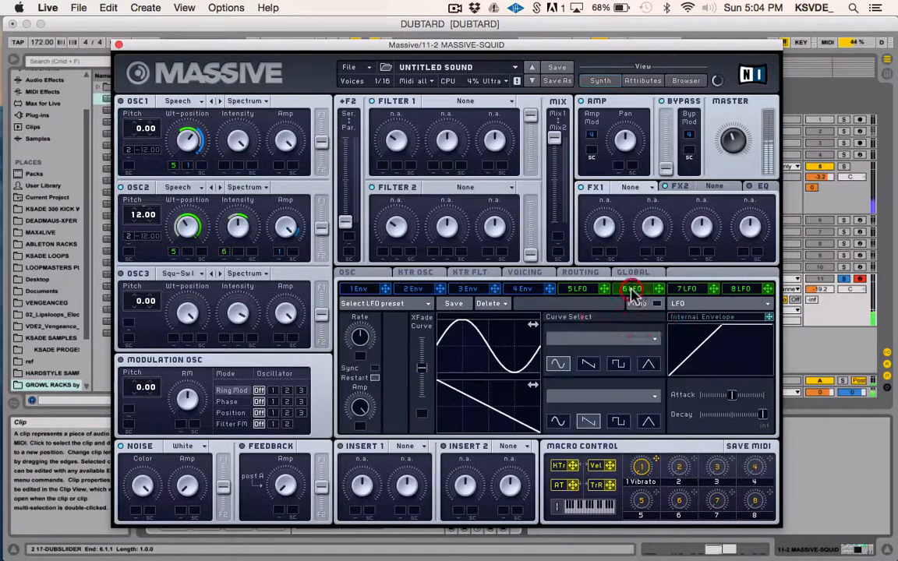
left_click_drag(421, 366, 421, 340)
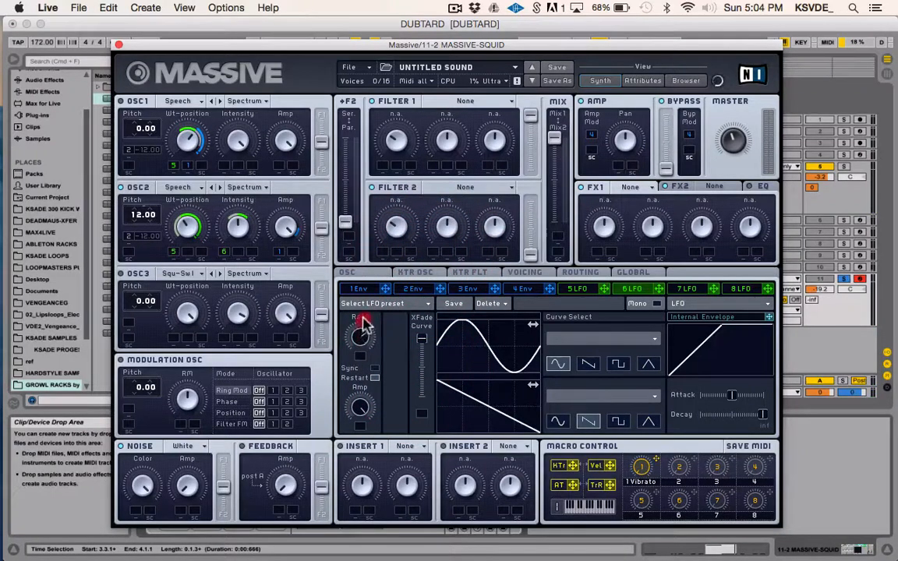
- Adjust 6 LFO's Rate, trying Sync and switching it off again
left_click_drag(363, 319, 356, 339)
left_click(374, 368)
left_click_drag(360, 347, 357, 366)
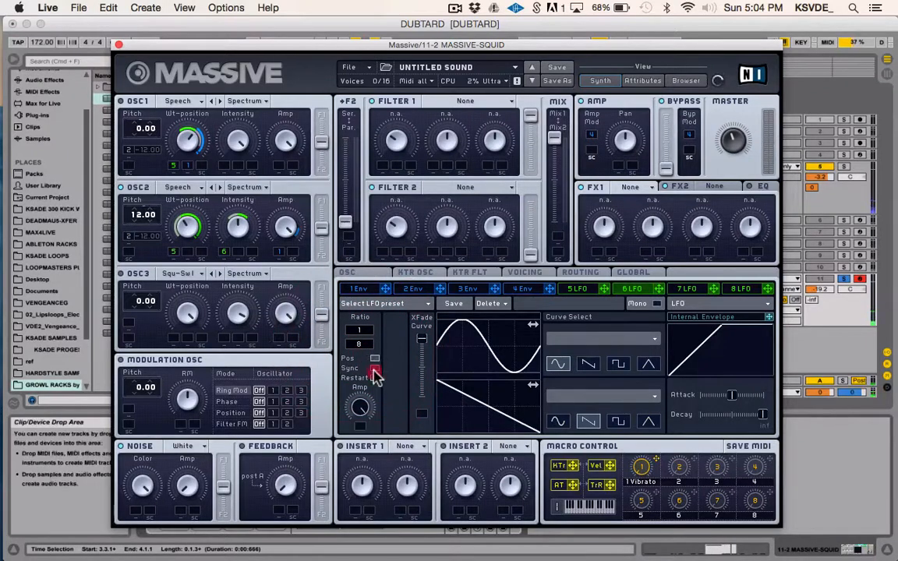
left_click(374, 367)
- Raise OSC2's Intensity, replace its 6 LFO modulation with 5 LFO, and switch OSC1 back on
left_click(242, 202)
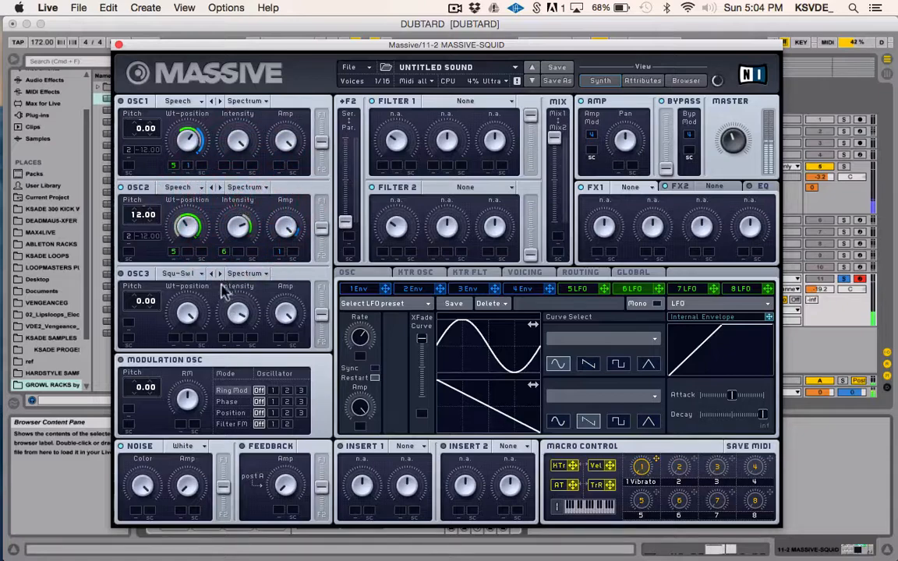
mouse_move(365, 333)
left_mouse_down()
mouse_move(366, 352)
mouse_move(374, 330)
left_mouse_up()
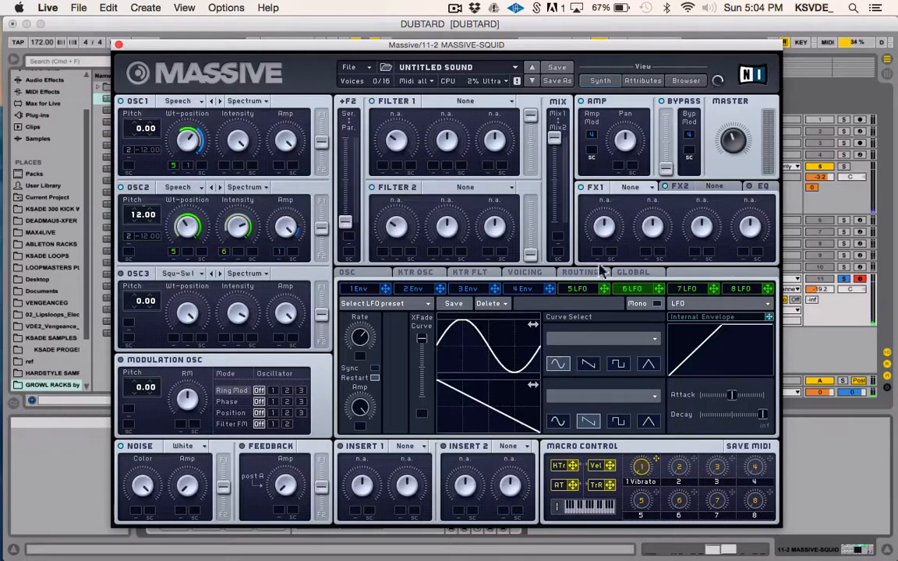
left_click_drag(606, 288, 224, 256)
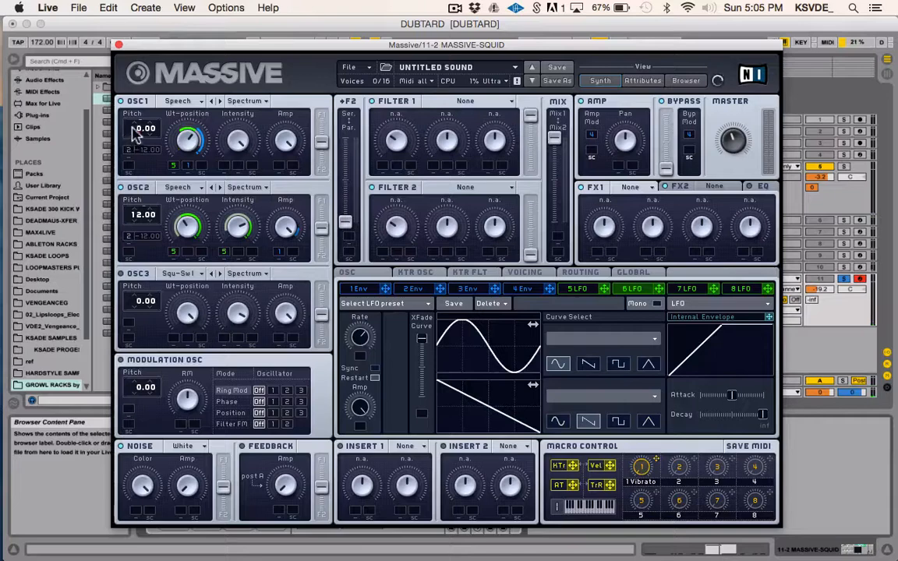
- Try other OSC1 and OSC2 pitches, with OSC2 at 60.00, and return them to 0.00 and 12.00
left_click(135, 134)
mouse_move(135, 134)
left_mouse_down()
mouse_move(136, 108)
mouse_move(143, 130)
mouse_move(141, 123)
left_mouse_up()
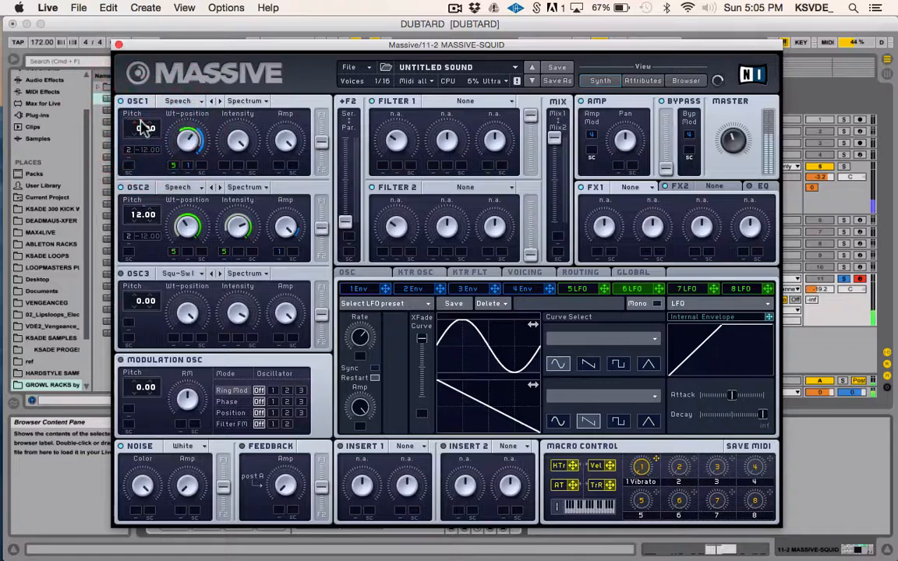
left_click_drag(137, 218, 140, 170)
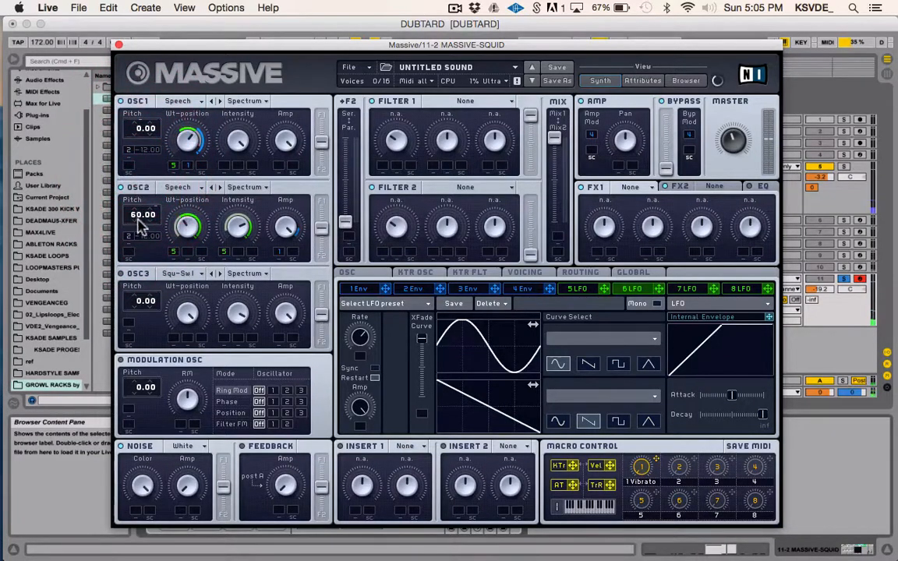
mouse_move(140, 219)
left_mouse_down()
mouse_move(141, 253)
mouse_move(143, 230)
left_mouse_up()
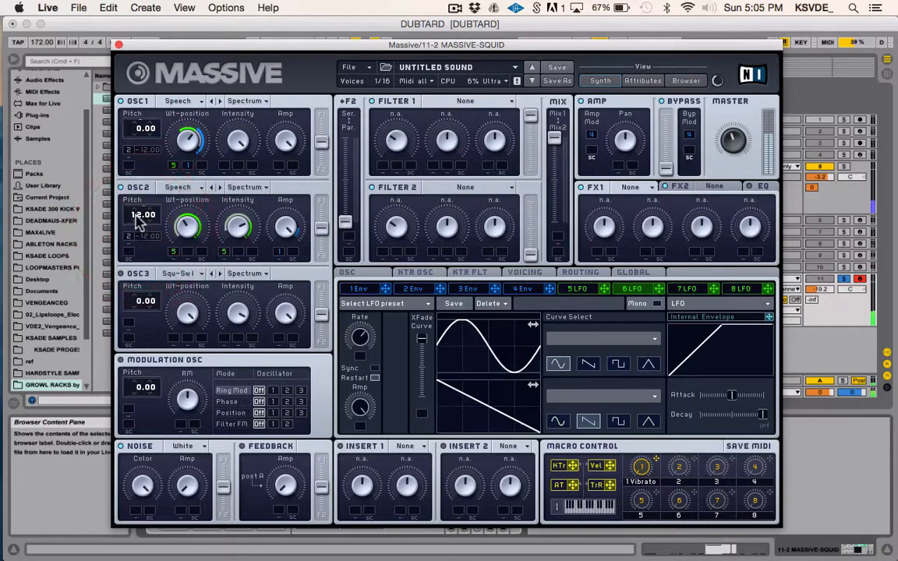
- Set OSC3's wavetable to Sin-Square and turn its Wt-position fully down
left_click(182, 274)
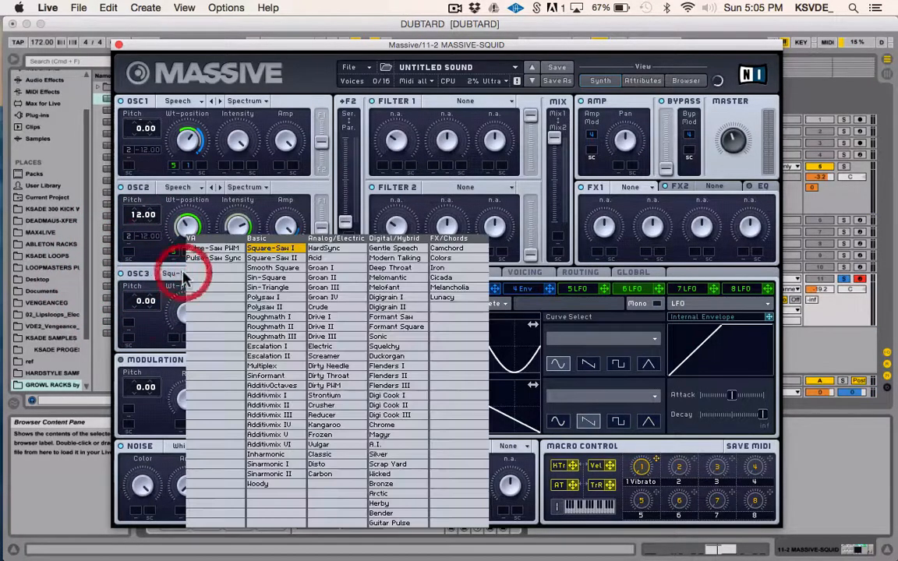
left_click(268, 279)
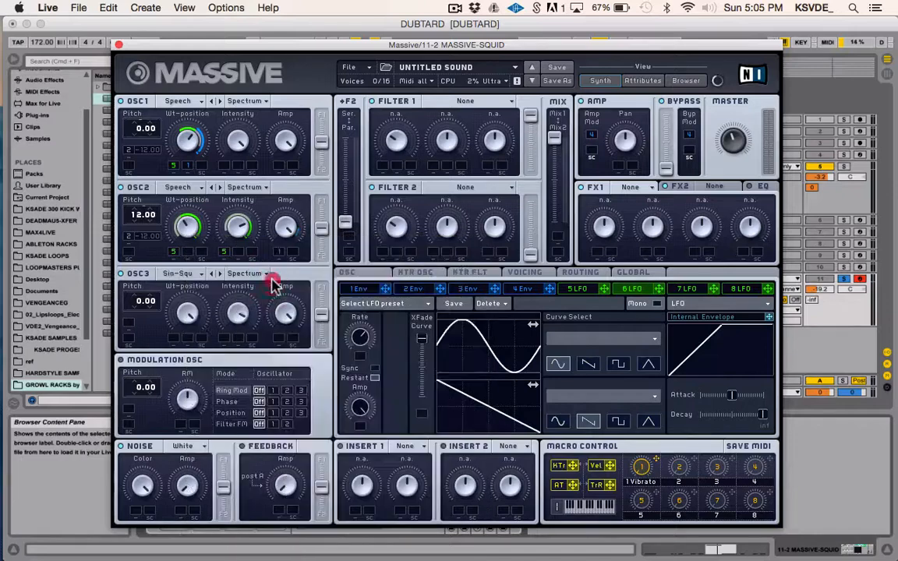
left_click(187, 316)
left_click_drag(186, 313, 188, 484)
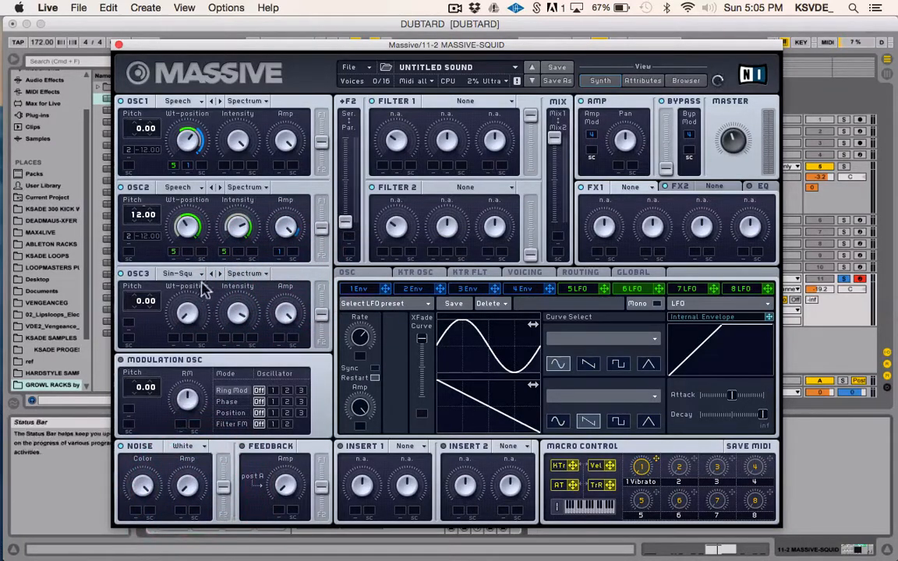
- Set OSC3's pitch to 12.00, lower its Amp to about half, and switch on the Modulation OSC
left_click_drag(139, 304, 137, 301)
left_click_drag(285, 313, 285, 383)
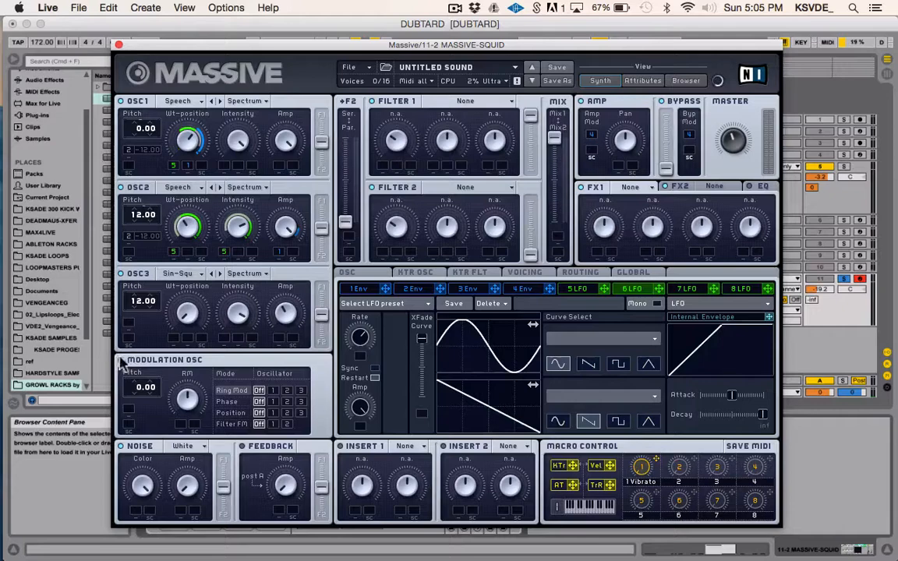
left_click(121, 361)
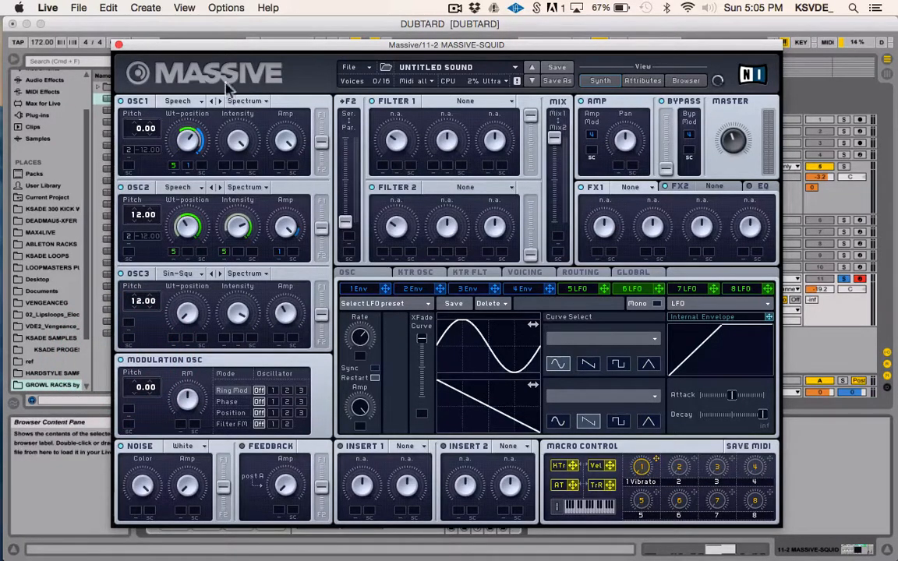
- Look through OSC1's wavetable list, and step OSC2's wavetable up to Formant Saw and back to Gentle Speech
left_click(190, 101)
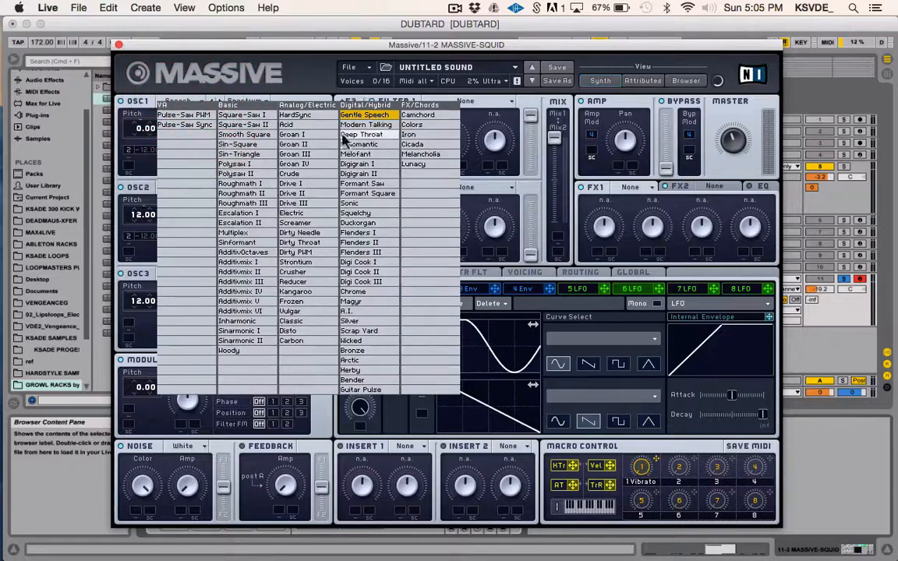
left_click(226, 77)
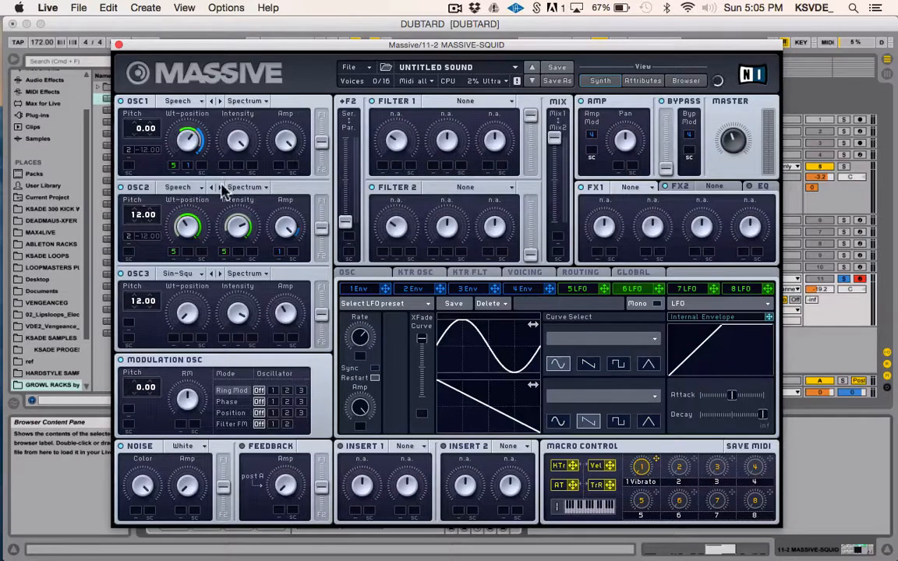
left_click(219, 188)
left_click(219, 188)
left_click(219, 188)
left_click(219, 188)
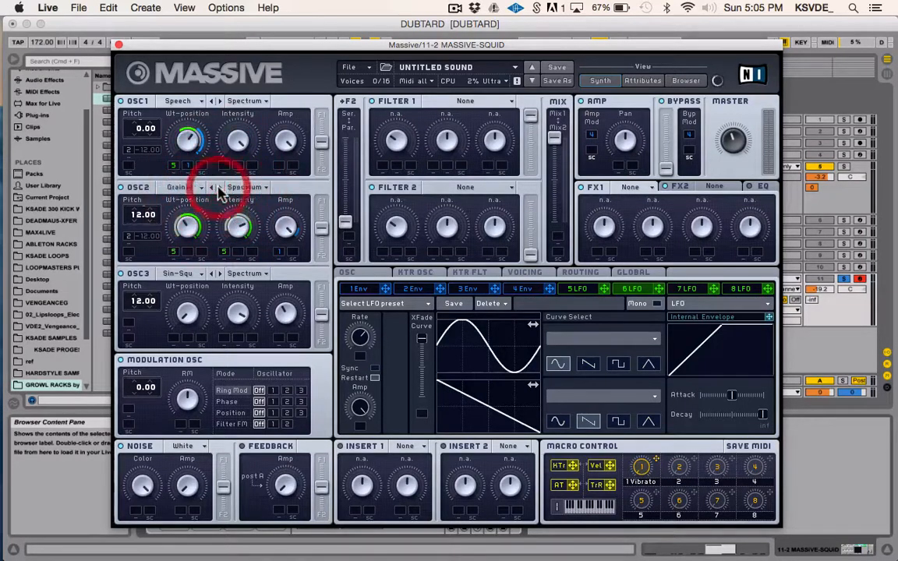
left_click(220, 188)
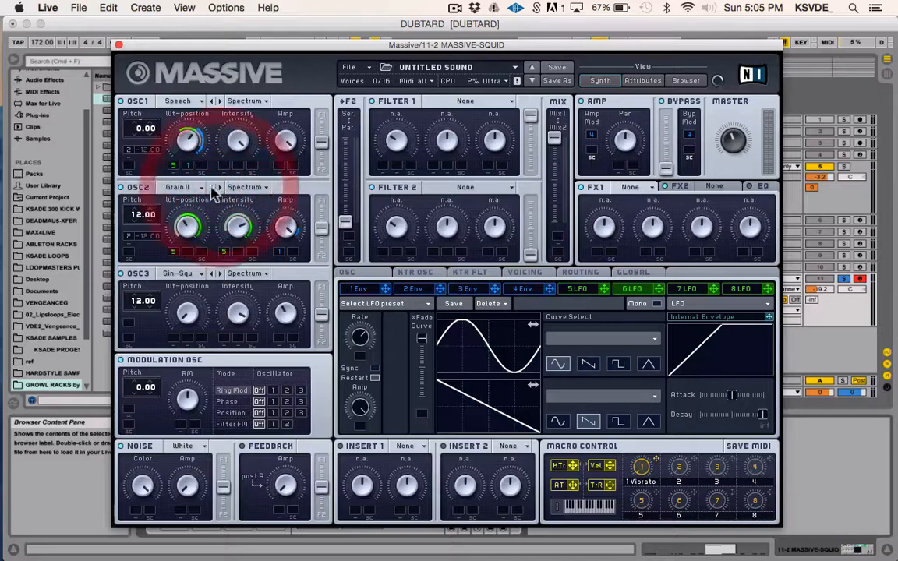
left_click(212, 188)
left_click(220, 188)
left_click(221, 187)
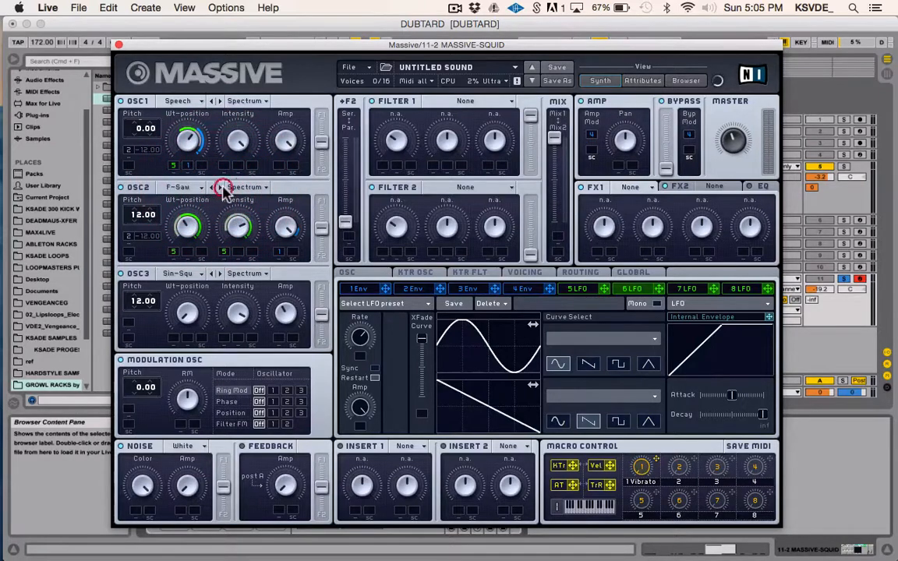
left_click(210, 187)
left_click(210, 187)
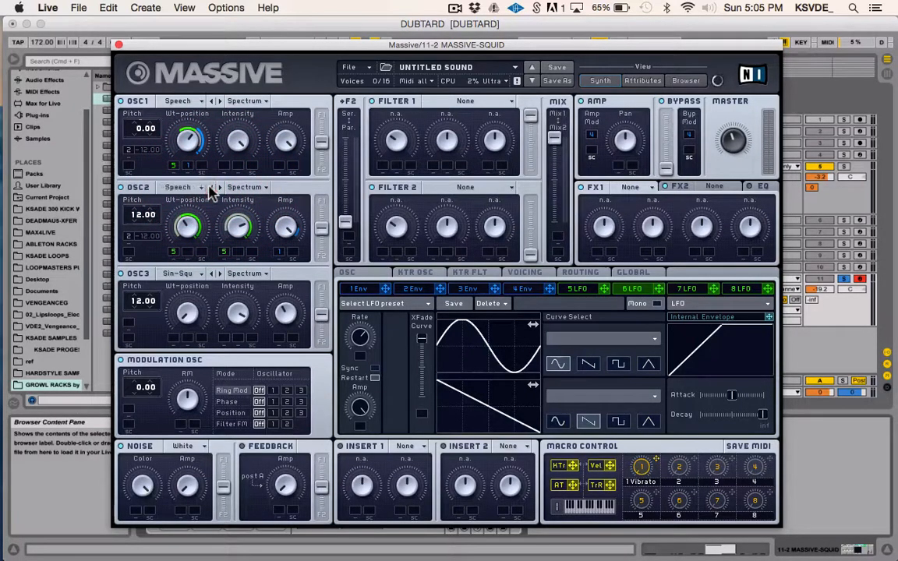
- Step through OSC2's wavetables while playing notes and settle on Duckorgan
left_click(210, 187)
left_click(222, 188)
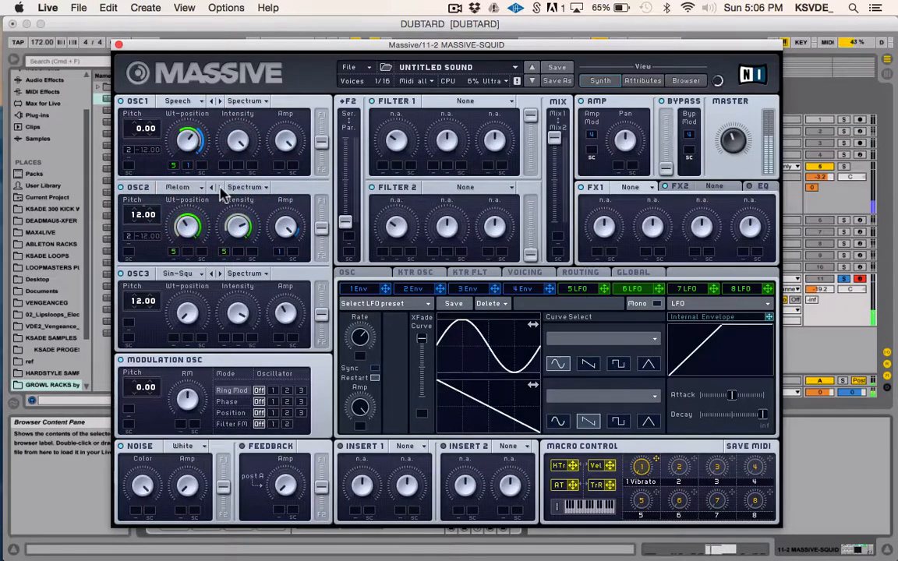
left_click(221, 187)
left_click(222, 187)
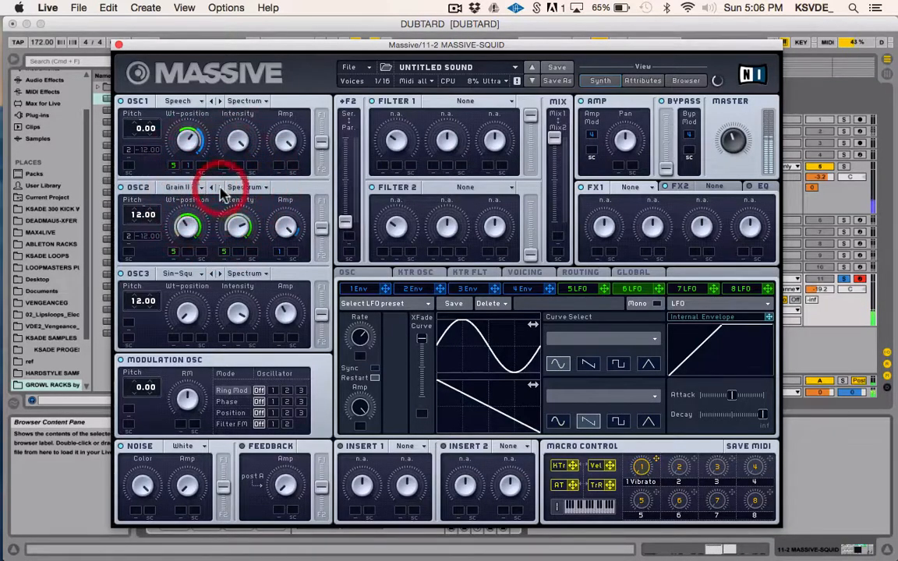
left_click(221, 188)
left_click(222, 188)
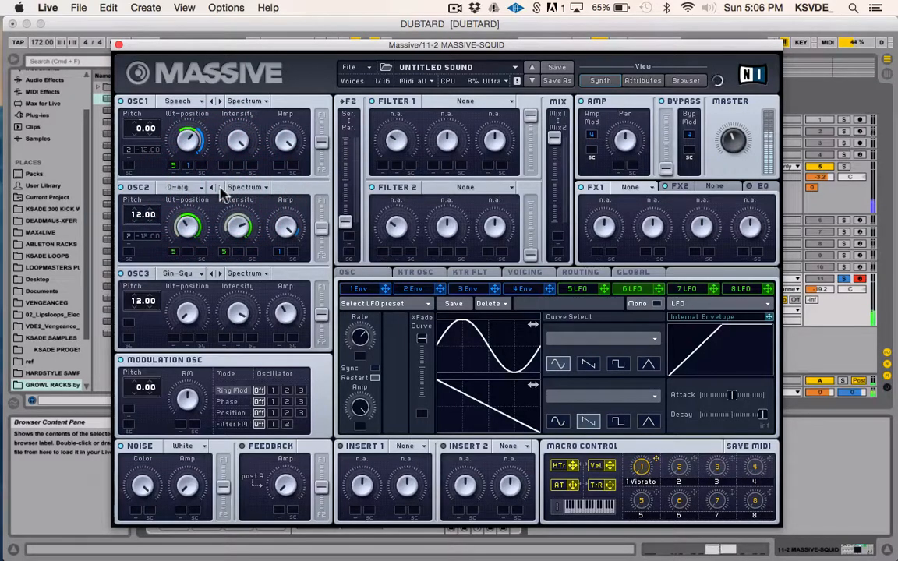
left_click(222, 188)
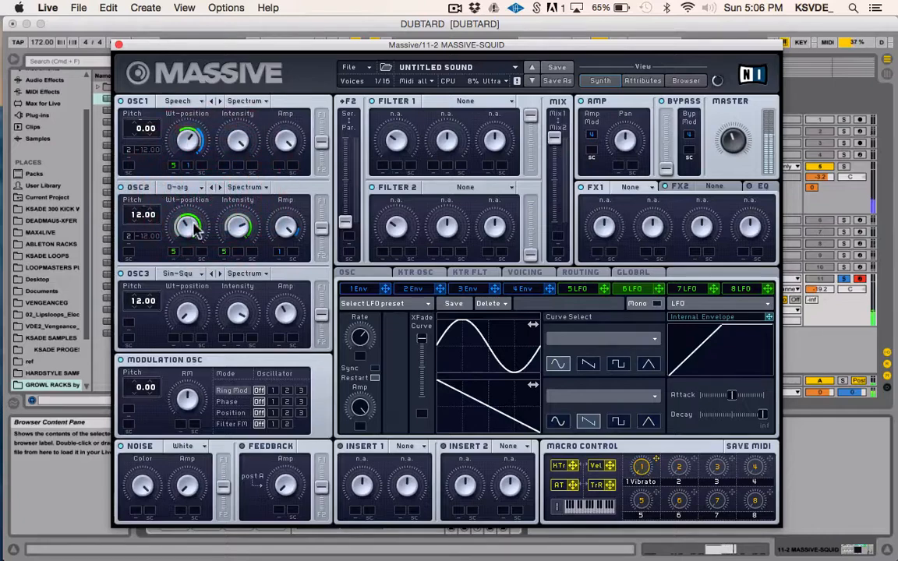
- Raise OSC2's Wt-position, turn its Intensity fully up, and set its pitch to 0.00
left_click_drag(194, 253, 200, 173)
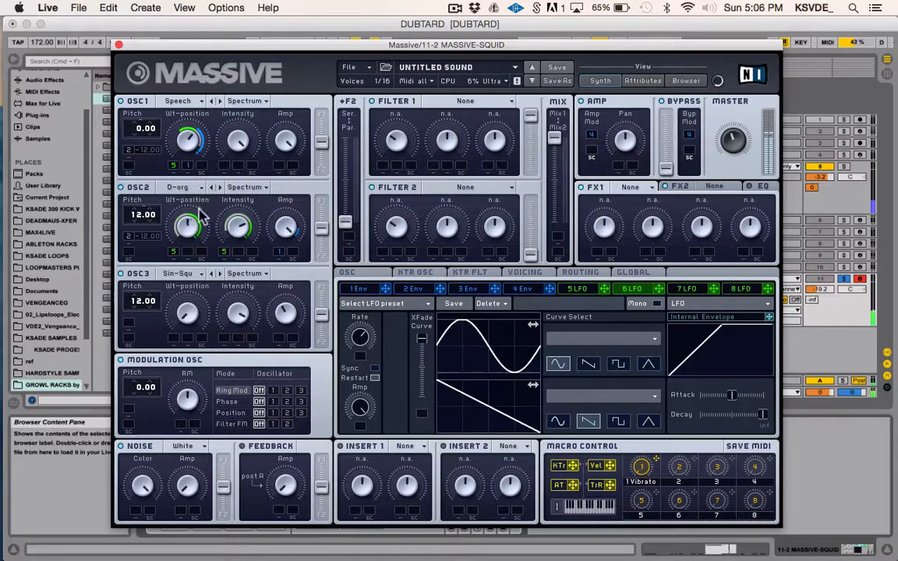
left_click_drag(201, 218, 196, 170)
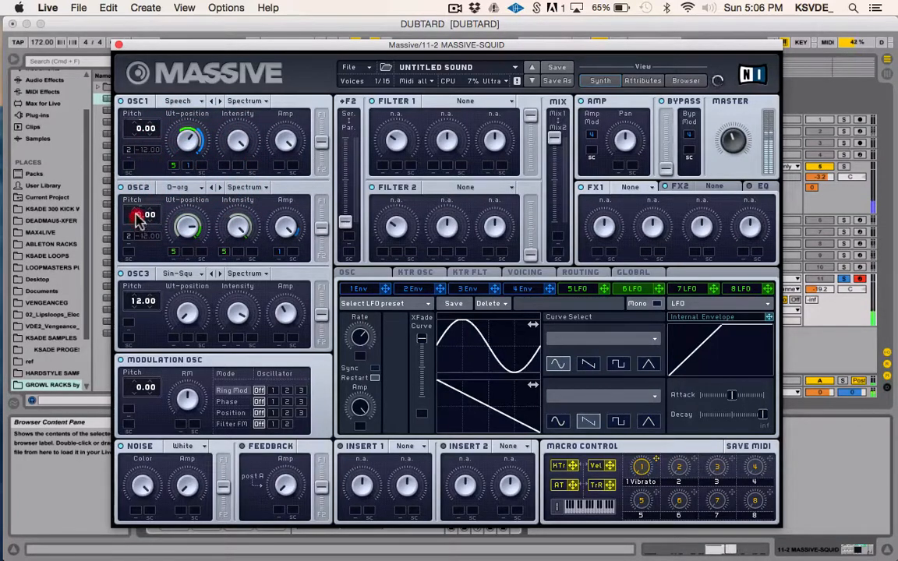
mouse_move(137, 214)
left_mouse_down()
mouse_move(137, 203)
mouse_move(136, 223)
left_mouse_up()
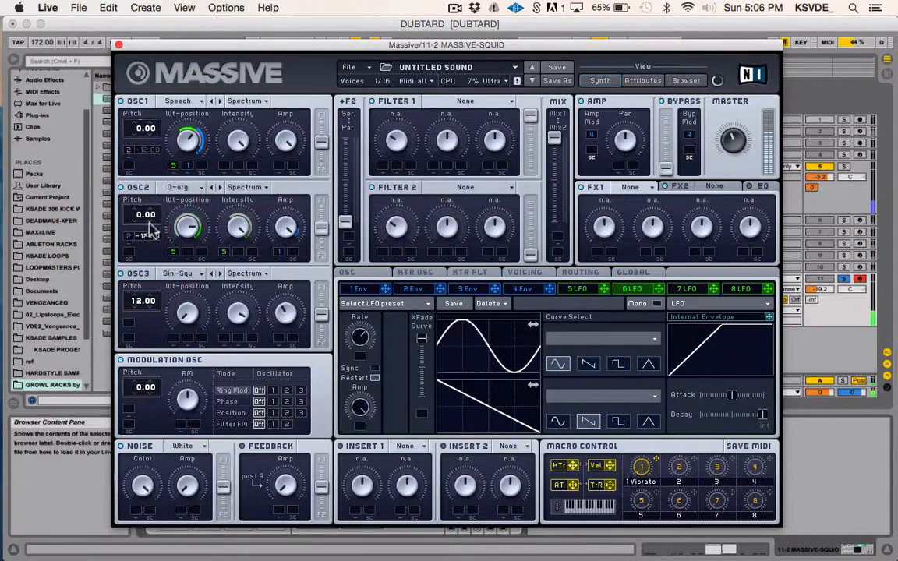
- Set OSC2's pitch modulation amount to 12.00, and bring its Intensity and Wt-position down to slightly above half
left_click_drag(143, 236, 142, 222)
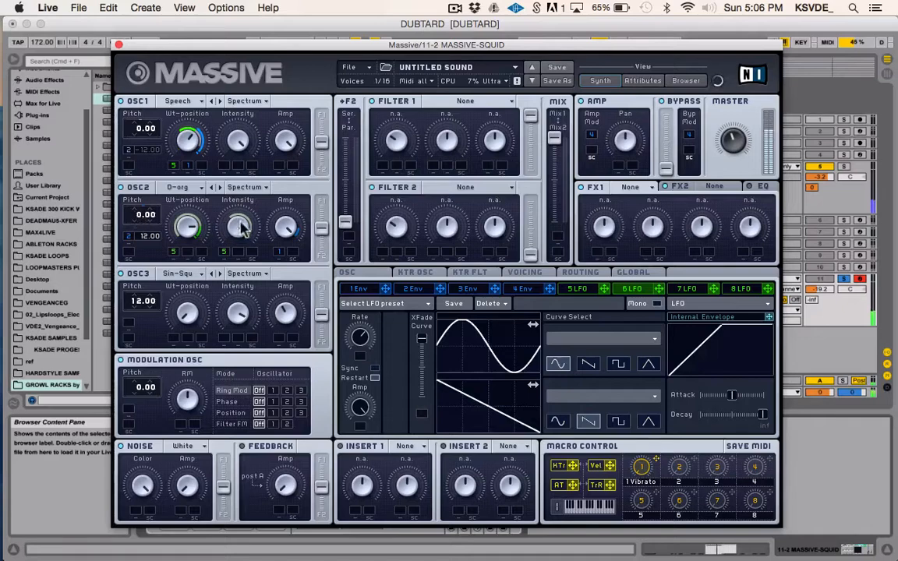
left_click_drag(239, 222, 239, 263)
left_click_drag(193, 226, 192, 217)
left_click(202, 297)
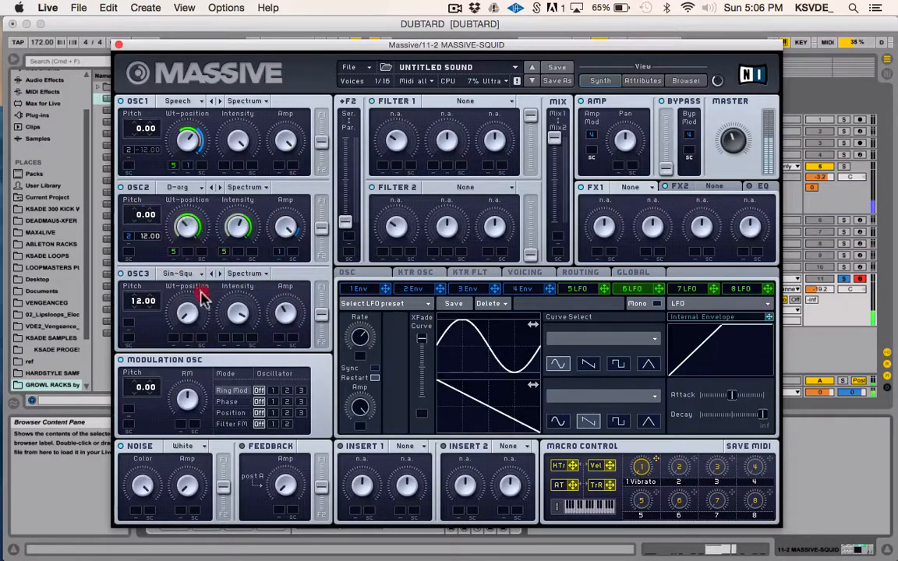
left_click_drag(202, 294, 202, 246)
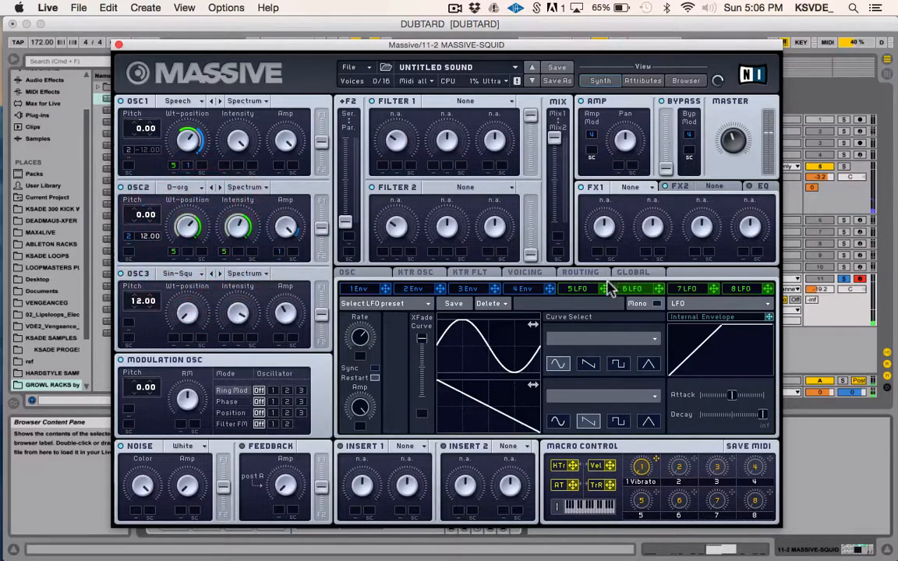
- Try 5 LFO as OSC2's pitch modulation source, replace it with 6 LFO, and mute that modulation slot
left_click(605, 289)
left_click(128, 236)
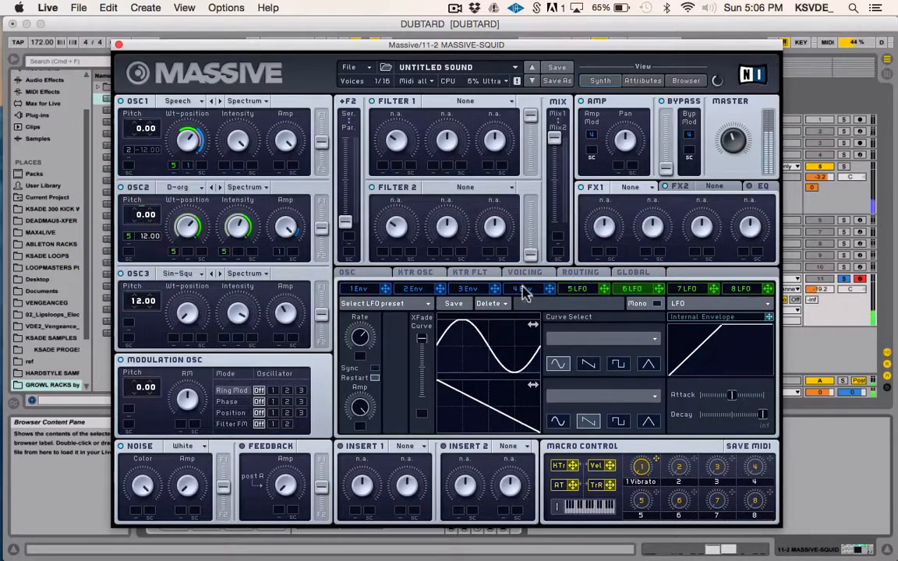
left_click(658, 288)
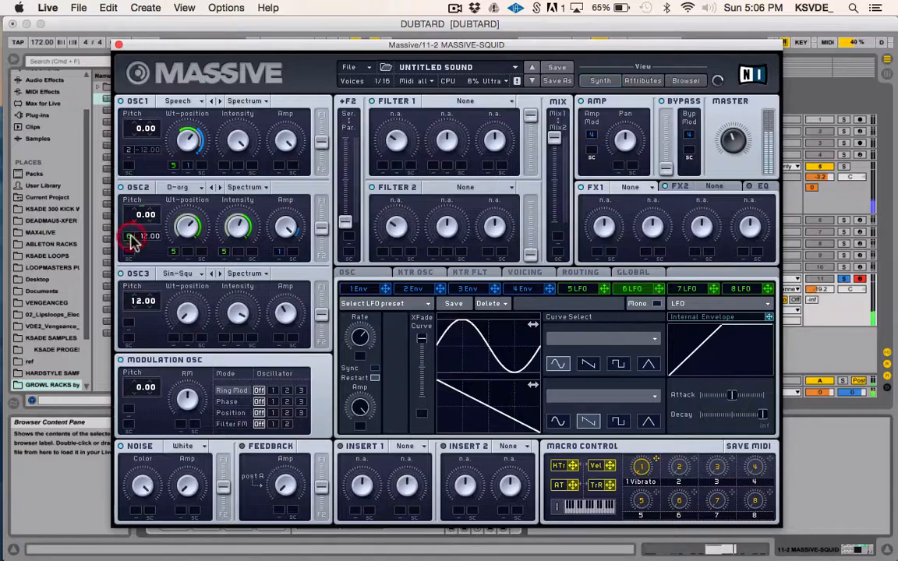
left_click(130, 236)
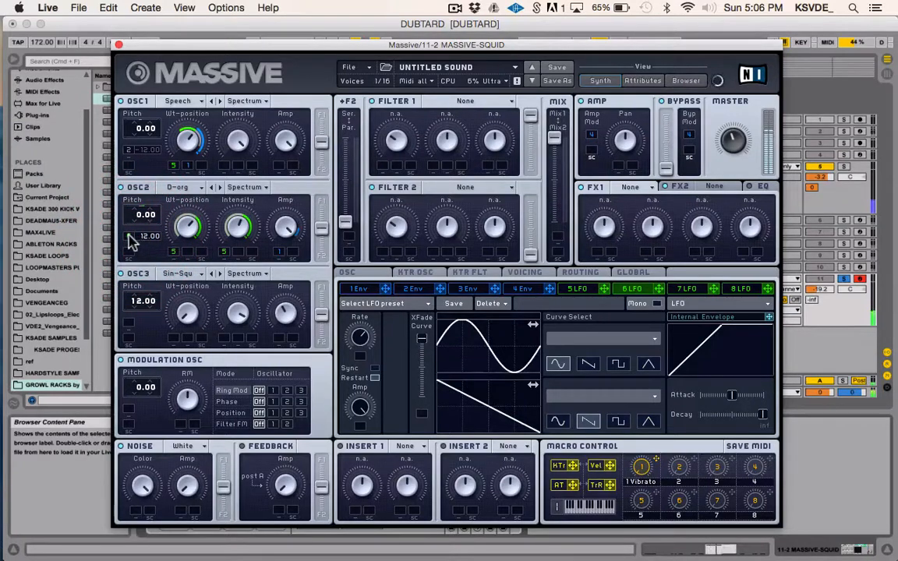
left_click(130, 236)
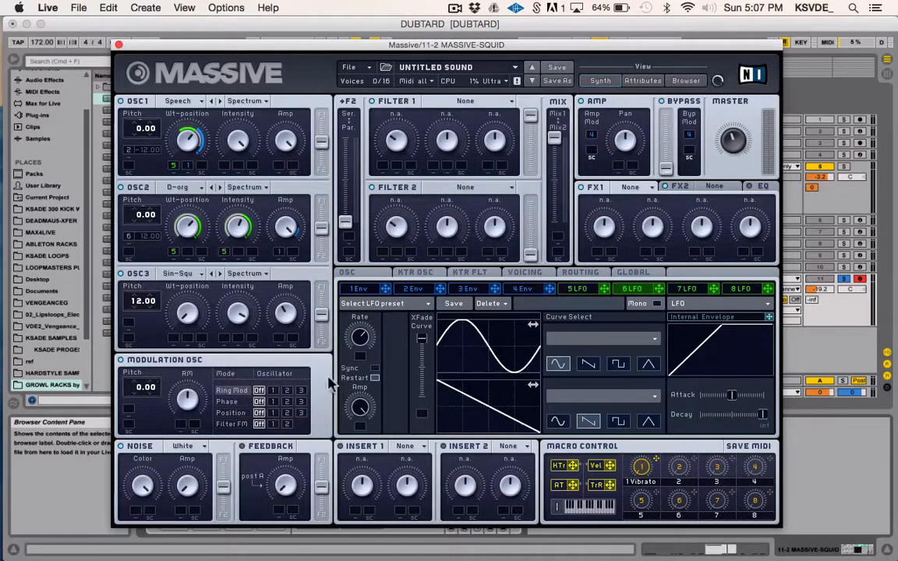
- Set the Modulation OSC to Phase mode on oscillator 2 and raise its Phase amount to about two-thirds
left_click(273, 401)
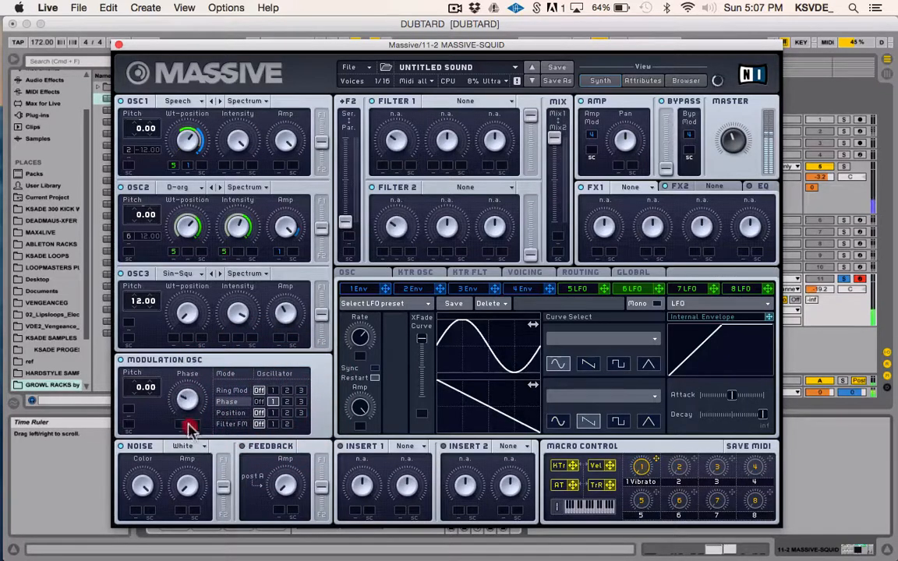
left_click(286, 401)
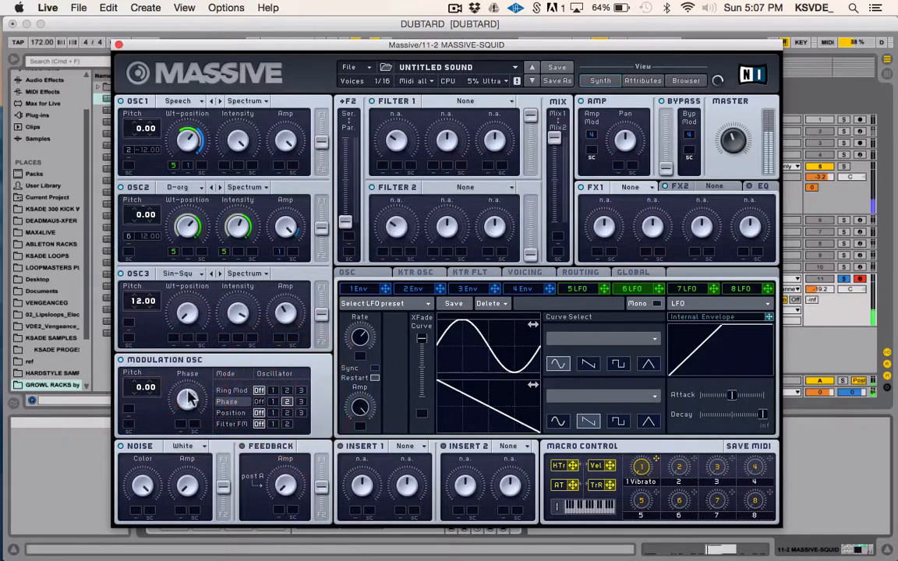
mouse_move(188, 393)
left_mouse_down()
mouse_move(190, 357)
mouse_move(193, 454)
mouse_move(201, 391)
left_mouse_up()
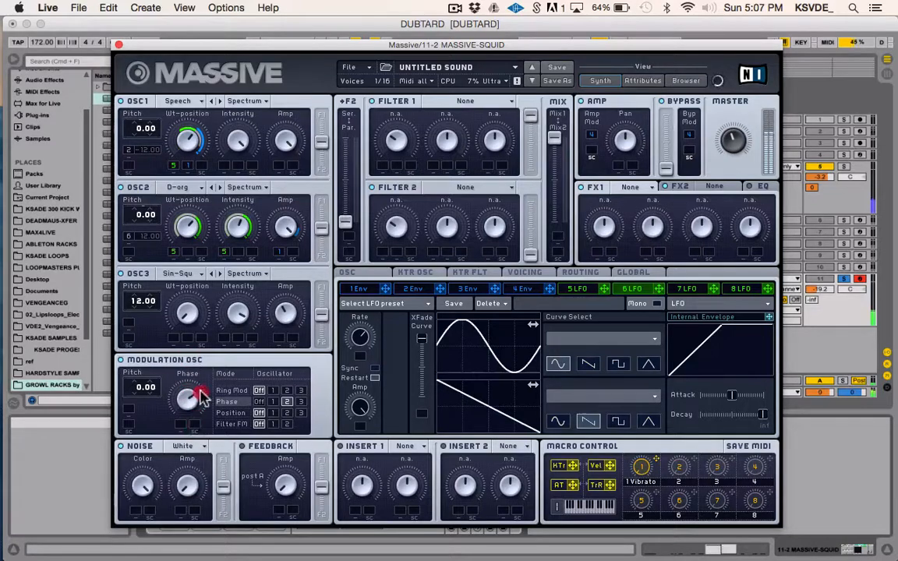
- Assign 1 Env to the Modulation OSC's Phase and give it a positive modulation range
left_click_drag(606, 287, 606, 286)
left_click(357, 288)
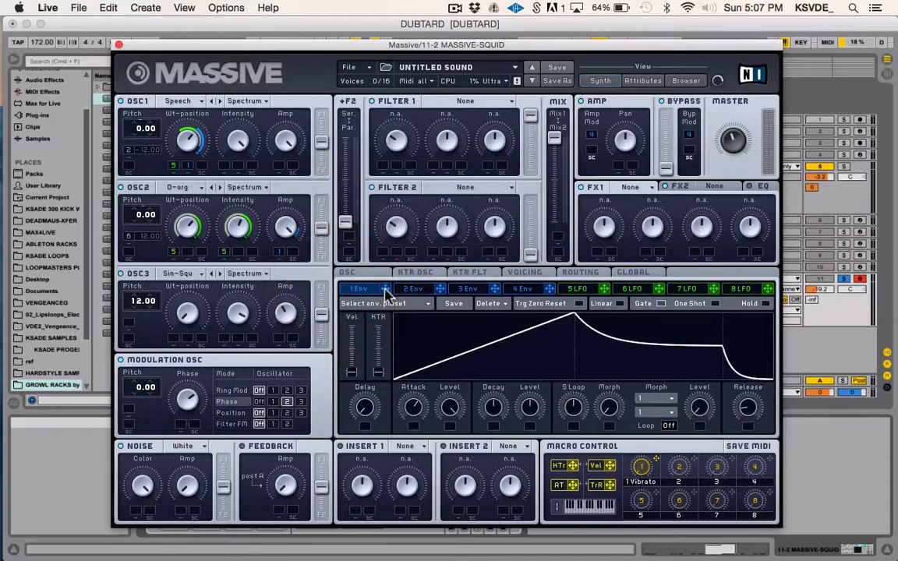
left_click(180, 424)
mouse_move(180, 424)
left_mouse_down()
mouse_move(180, 389)
mouse_move(181, 451)
mouse_move(191, 380)
left_mouse_up()
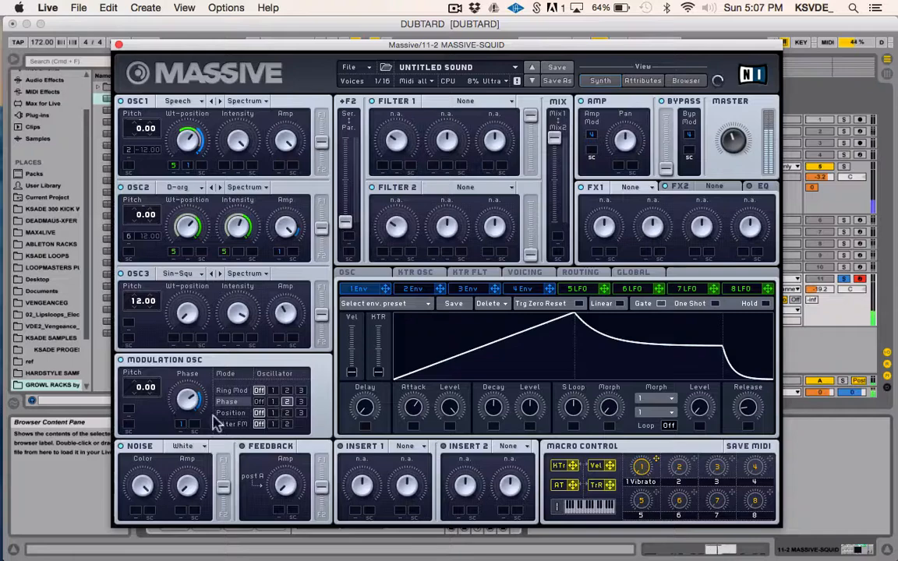
left_click_drag(182, 423, 194, 399)
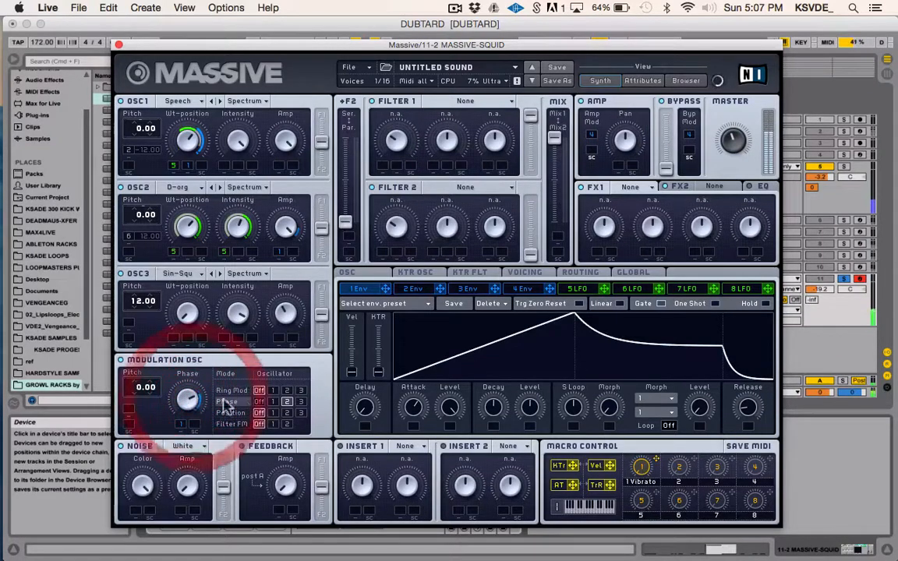
- Compare Phase modulation on oscillators 1 and 2, return to oscillator 2, and lengthen 1 Env's attack
left_click(272, 403)
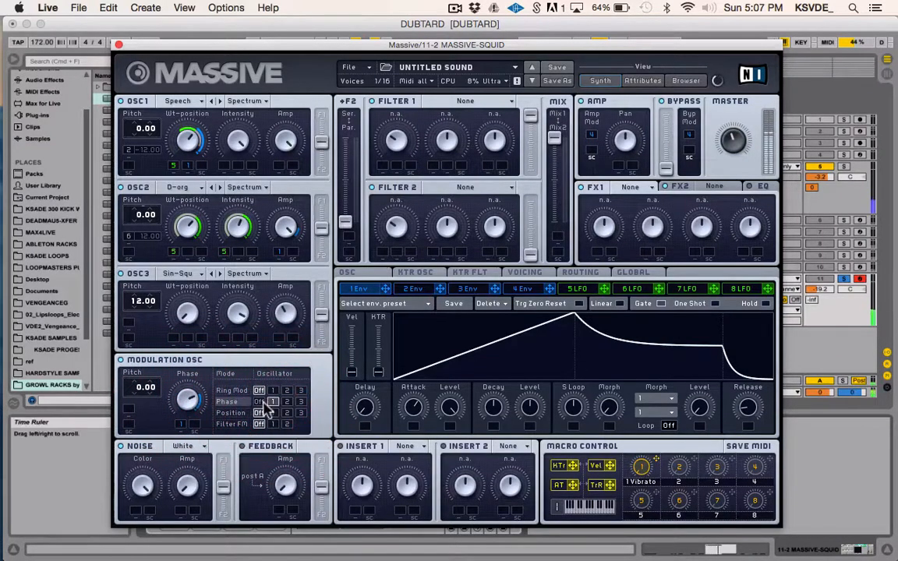
left_click(273, 402)
left_click(287, 402)
left_click(274, 402)
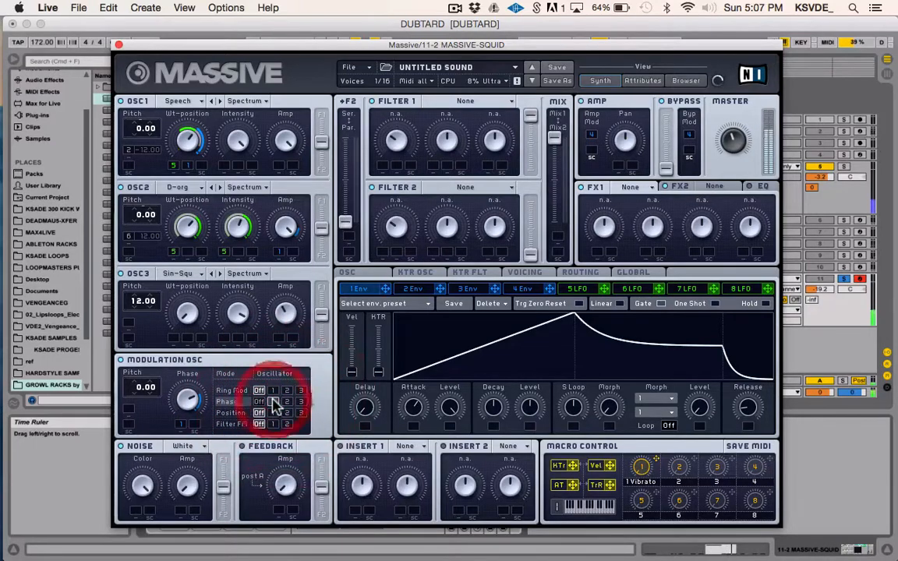
left_click(288, 402)
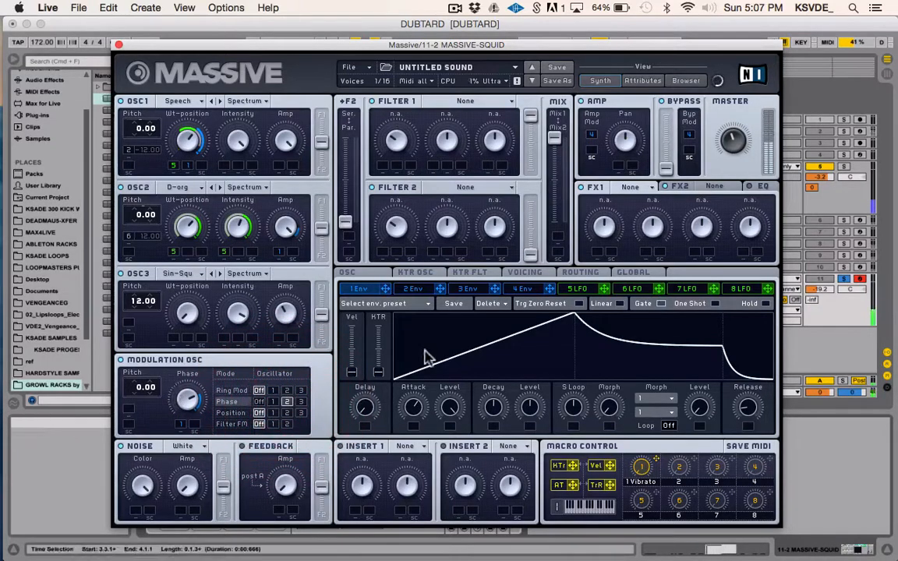
left_click_drag(412, 406, 415, 357)
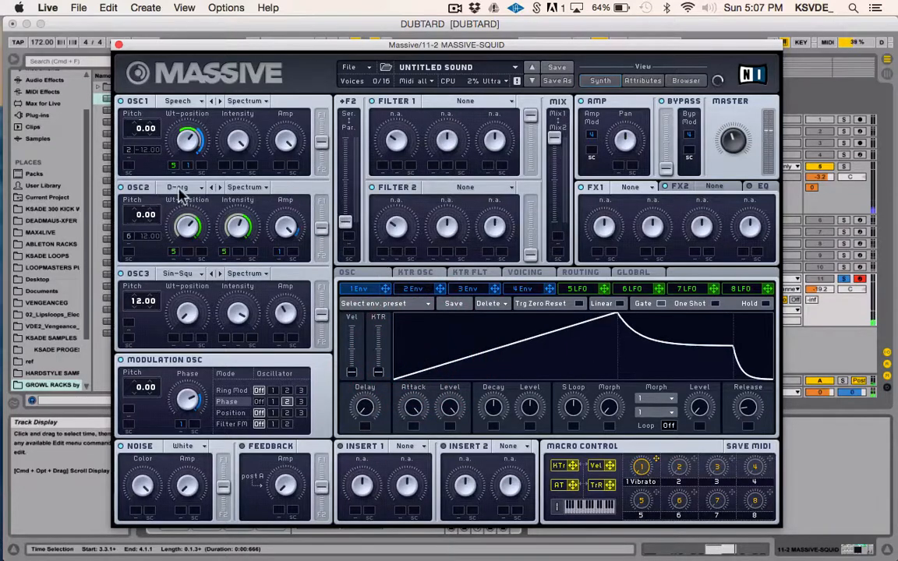
- Replace 5 LFO with 2 Env as the modulation source for OSC1's Wt-position and OSC2's Wt-position and Intensity
left_click(175, 164)
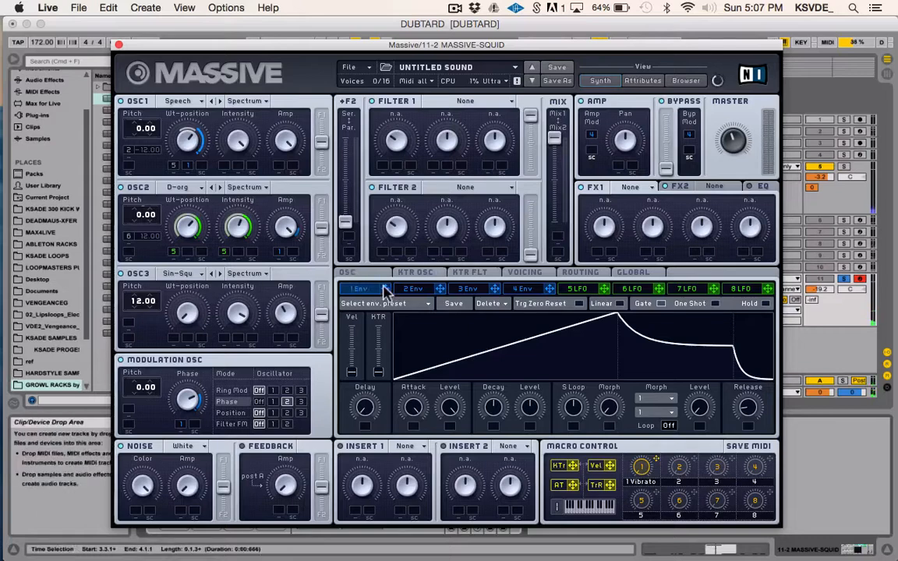
left_click(435, 289)
left_click_drag(440, 292, 172, 164)
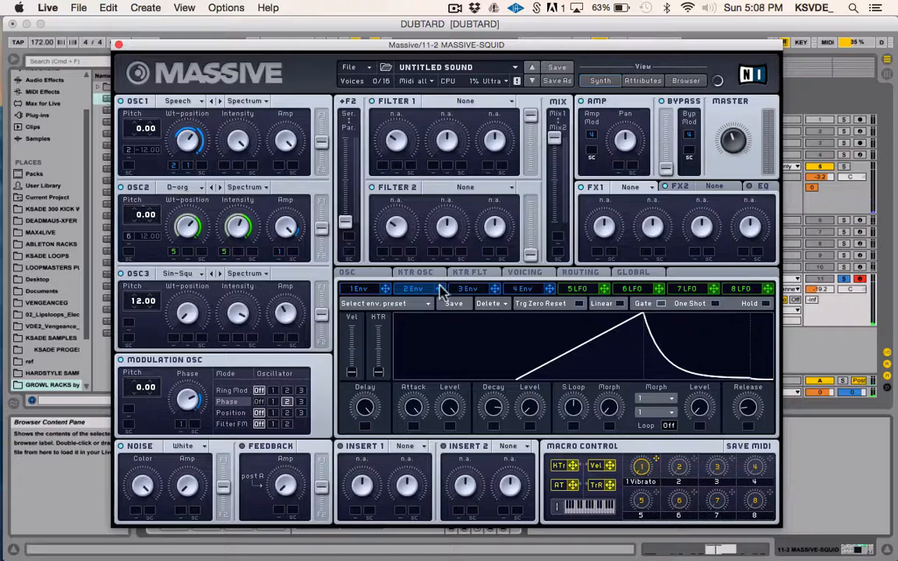
left_click_drag(440, 288, 173, 254)
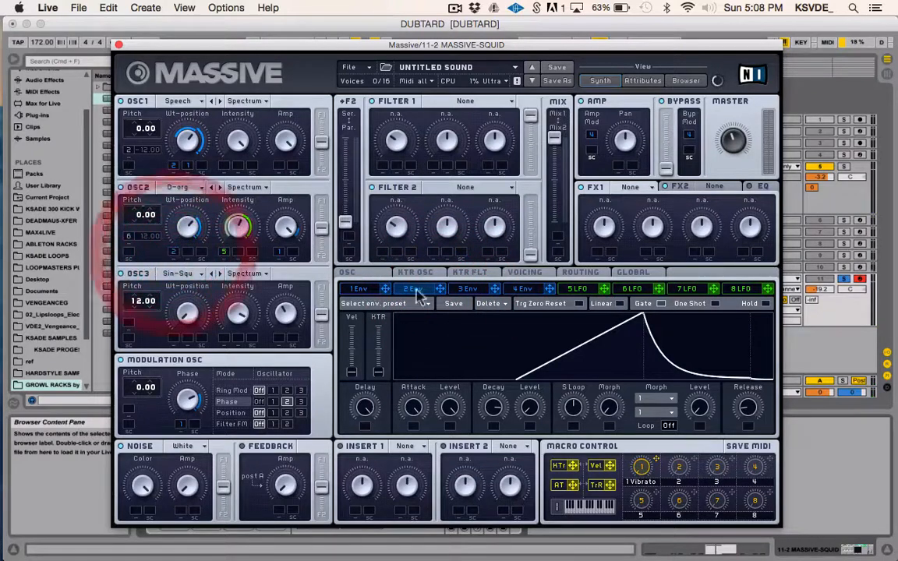
left_click_drag(440, 293, 225, 254)
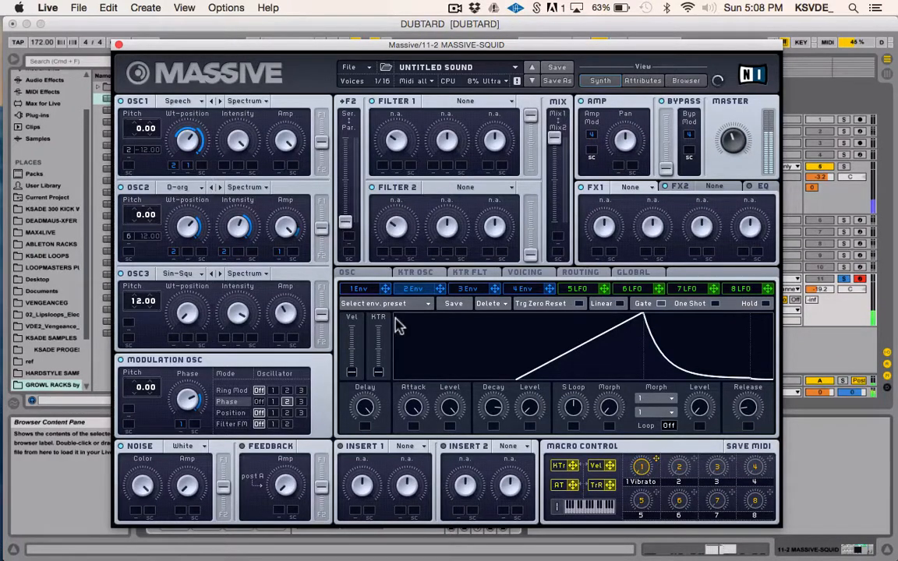
- Assign 1 Env in place of 2 Env to OSC2's Intensity and Wt-position and to OSC1's Wt-position
left_click(226, 251)
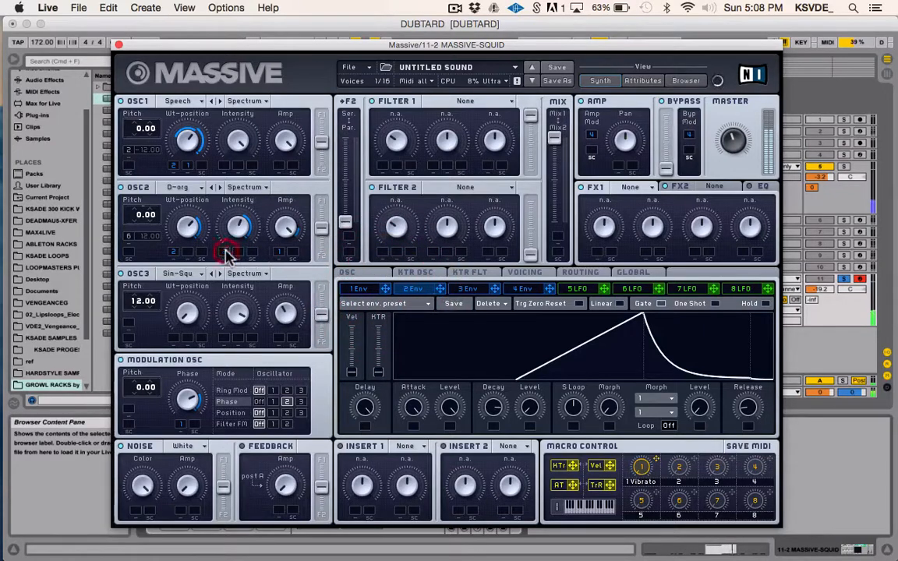
left_click(385, 289)
left_click(225, 252)
left_click(177, 252)
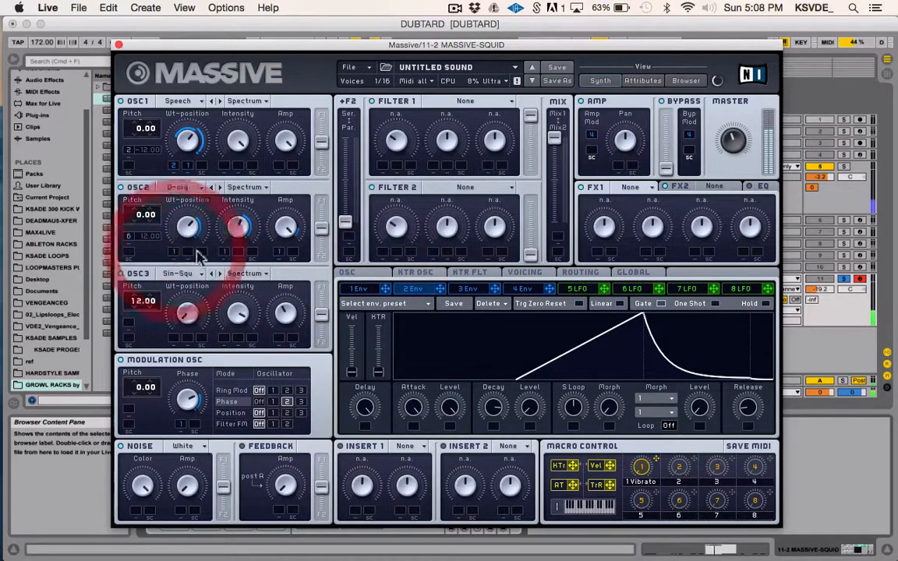
left_click(372, 291)
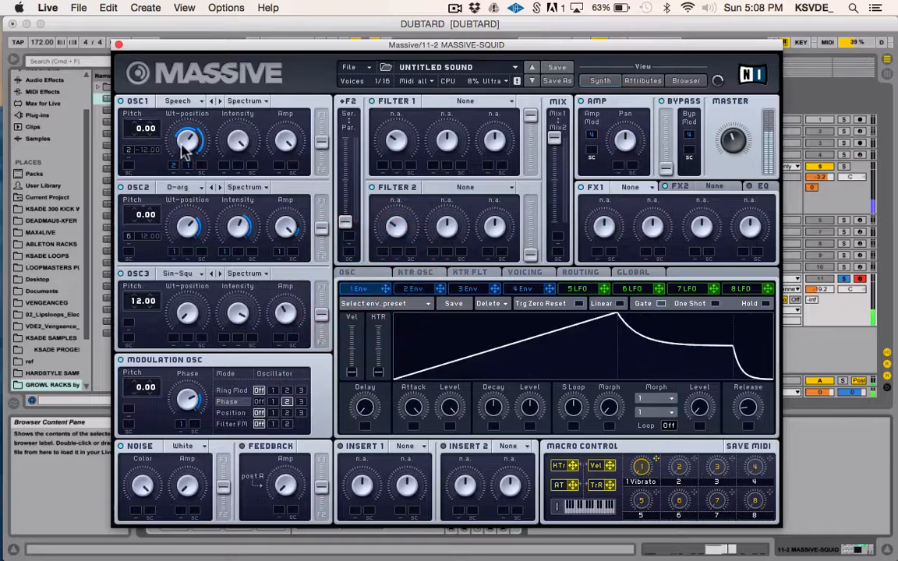
left_click_drag(385, 289, 173, 166)
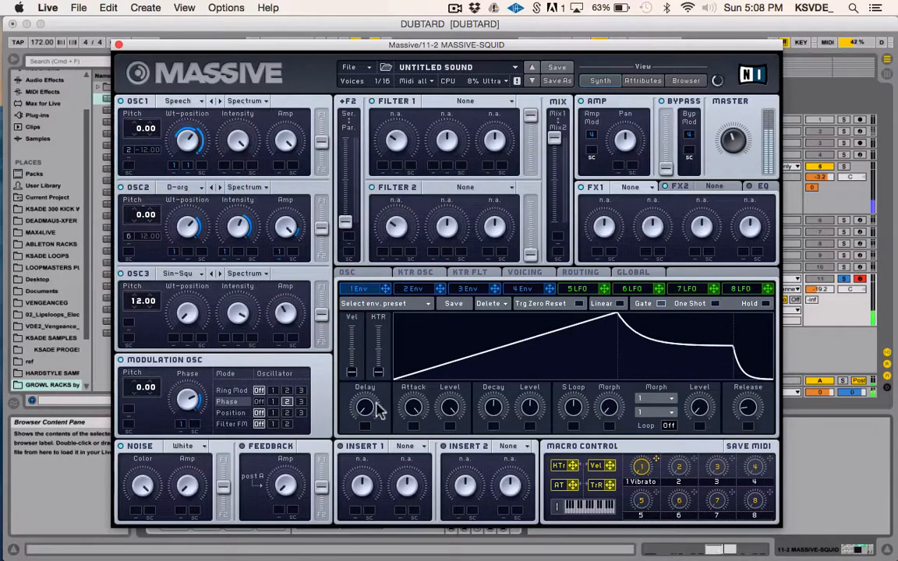
- Shorten 1 Env's attack and turn its attack level and decay level fully up
left_click_drag(412, 406, 420, 515)
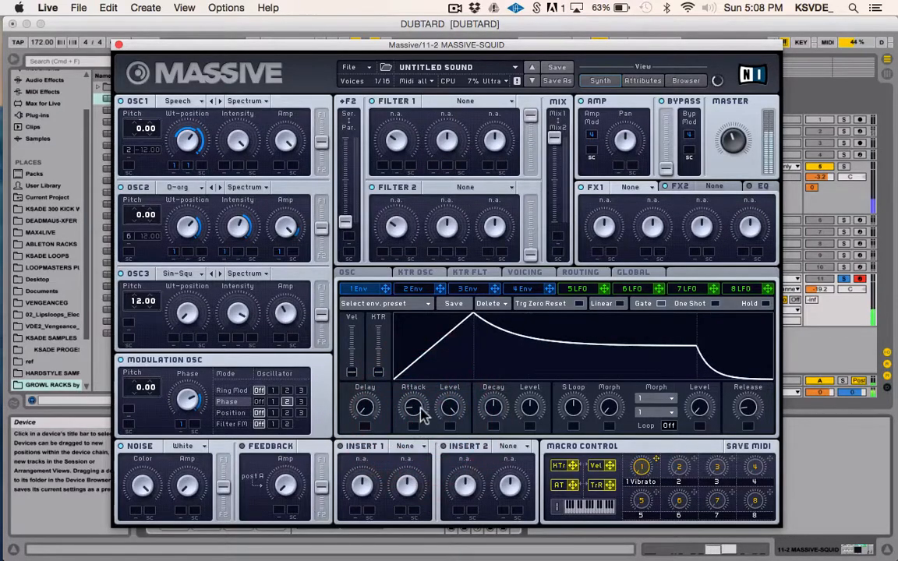
left_click_drag(452, 406, 469, 333)
left_click_drag(531, 406, 537, 321)
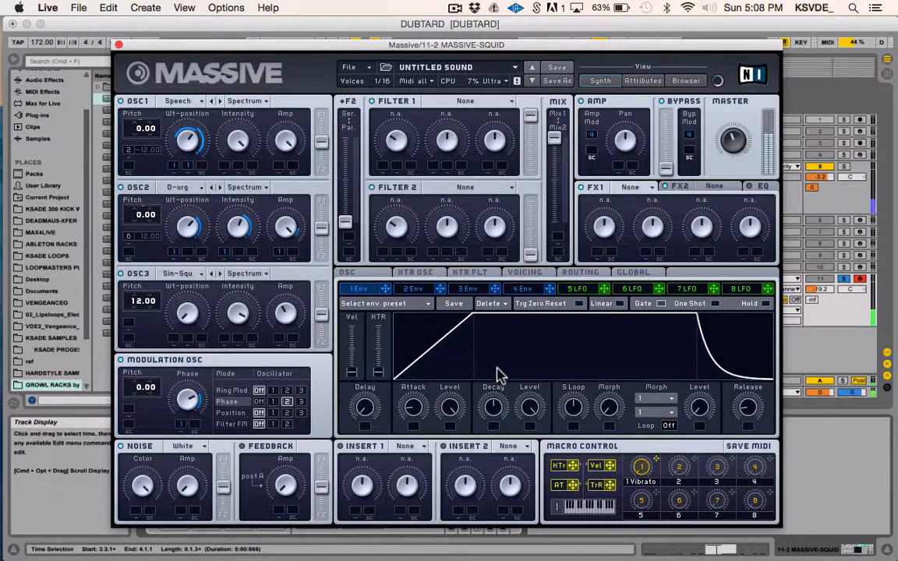
- Turn 1 Env's attack level and attack time fully down, and set its decay to a bit under half
left_click_drag(455, 405, 467, 498)
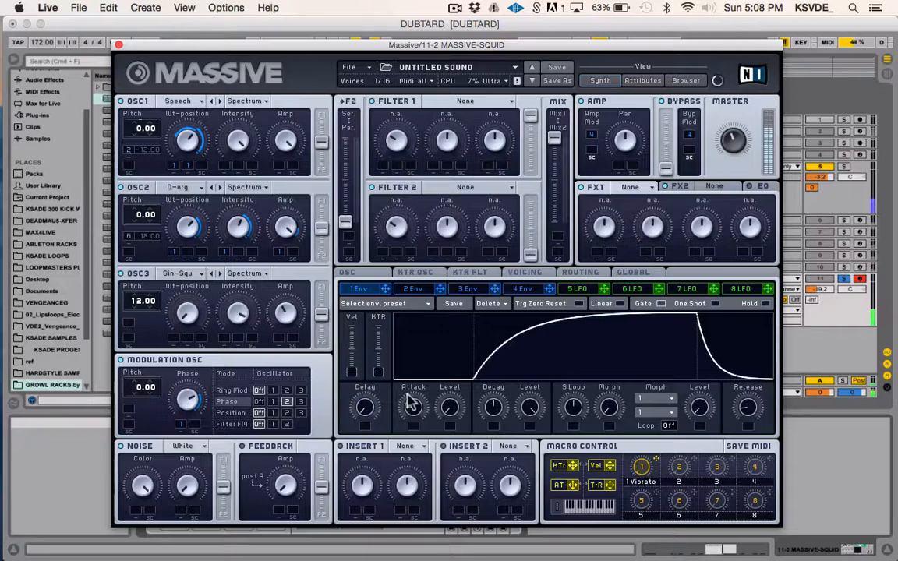
left_click_drag(411, 403, 407, 525)
left_click_drag(493, 406, 468, 549)
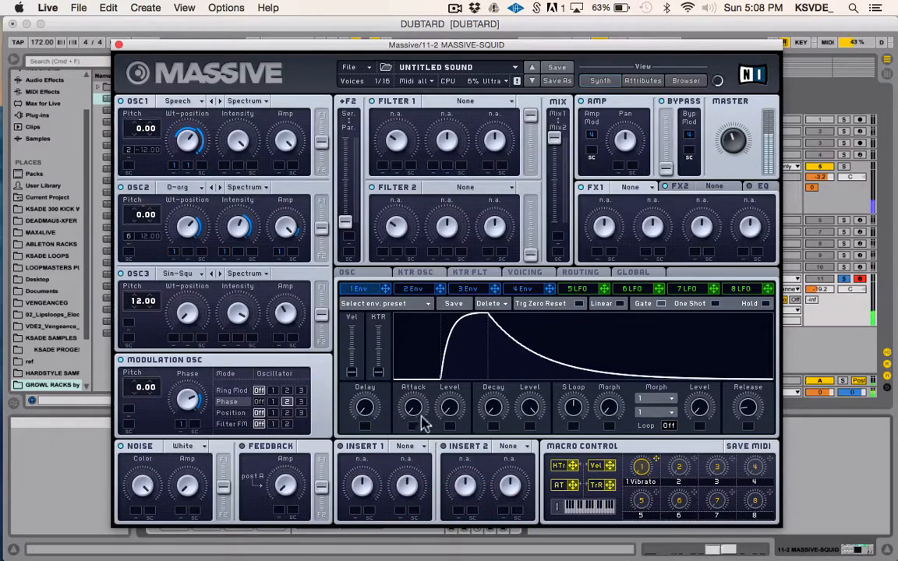
left_click_drag(492, 408, 494, 379)
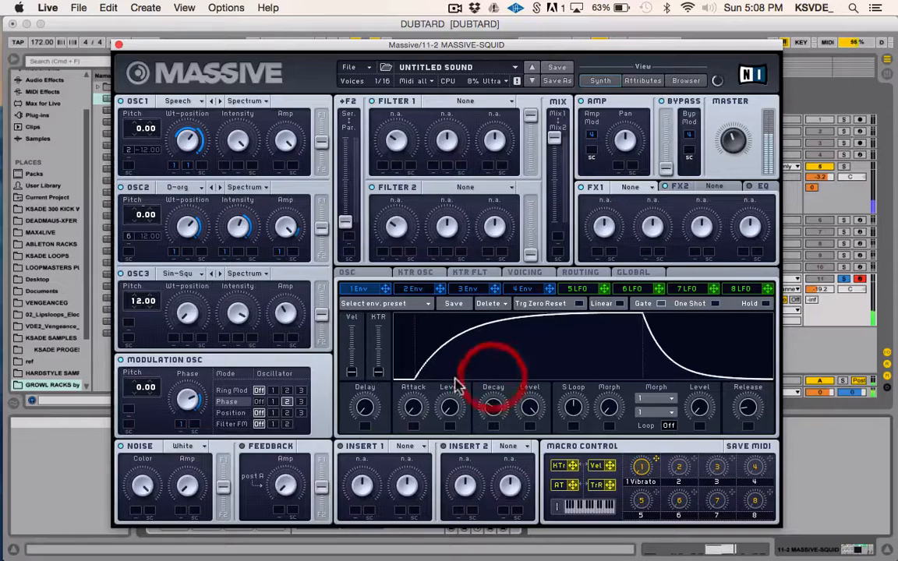
- Raise 1 Env's velocity amount to about one-third, and try a high key tracking amount before returning it to zero
left_click_drag(351, 373, 350, 348)
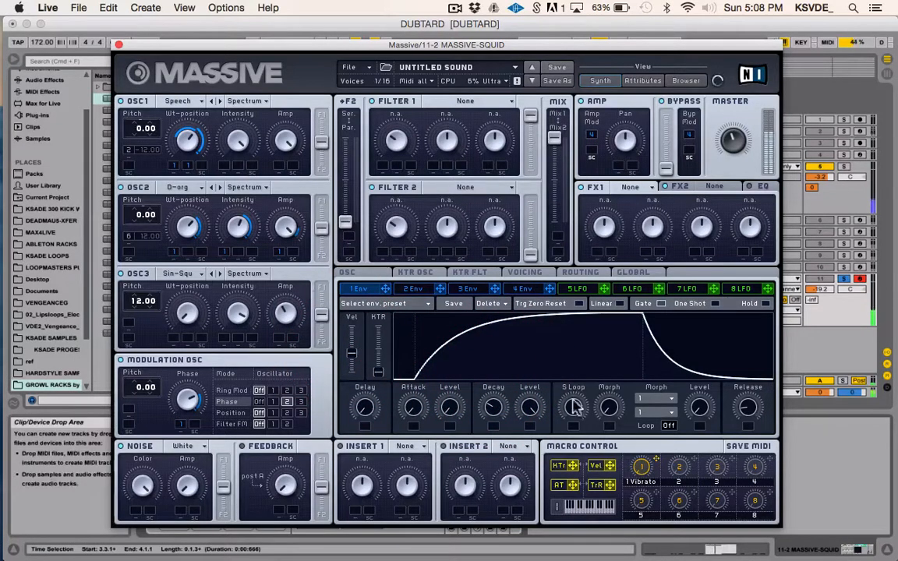
left_click_drag(379, 372, 381, 280)
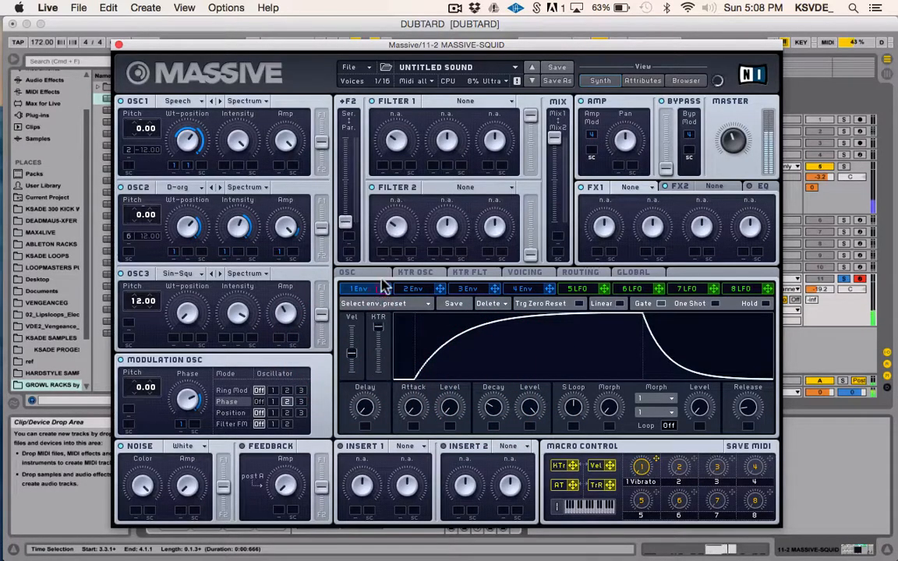
left_click_drag(379, 345, 377, 427)
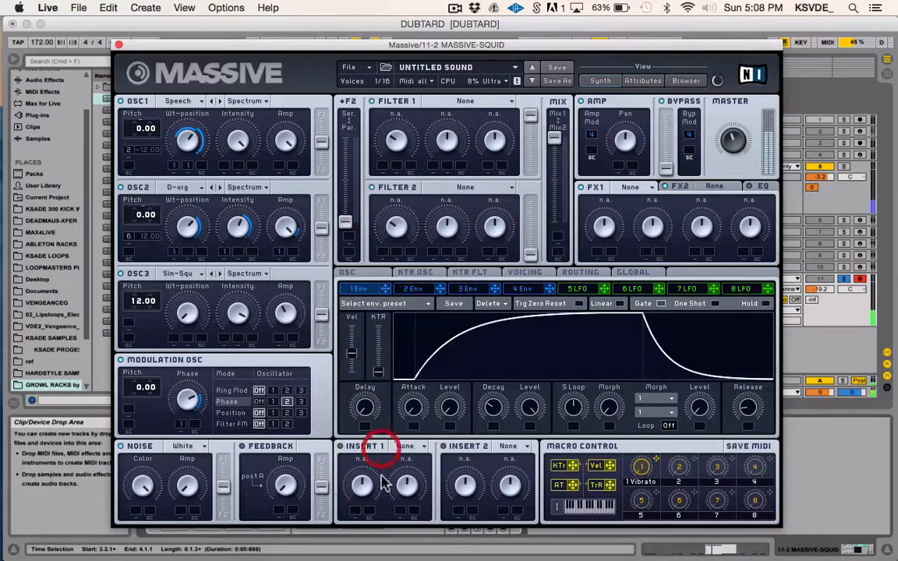
- Try Phase modulation on oscillator 1, switch back to oscillator 2, and slightly lower the Phase amount
left_click(273, 401)
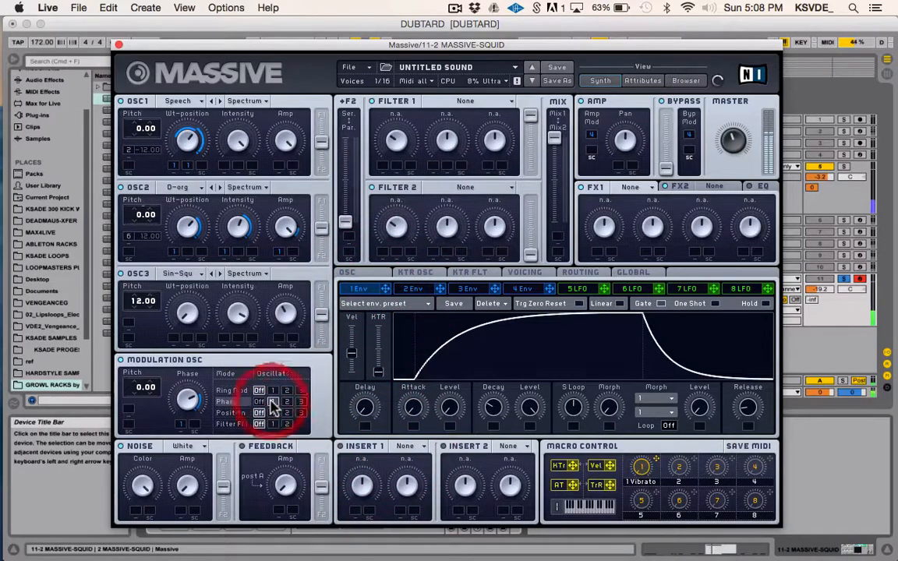
mouse_move(193, 397)
left_mouse_down()
mouse_move(196, 452)
mouse_move(190, 399)
left_mouse_up()
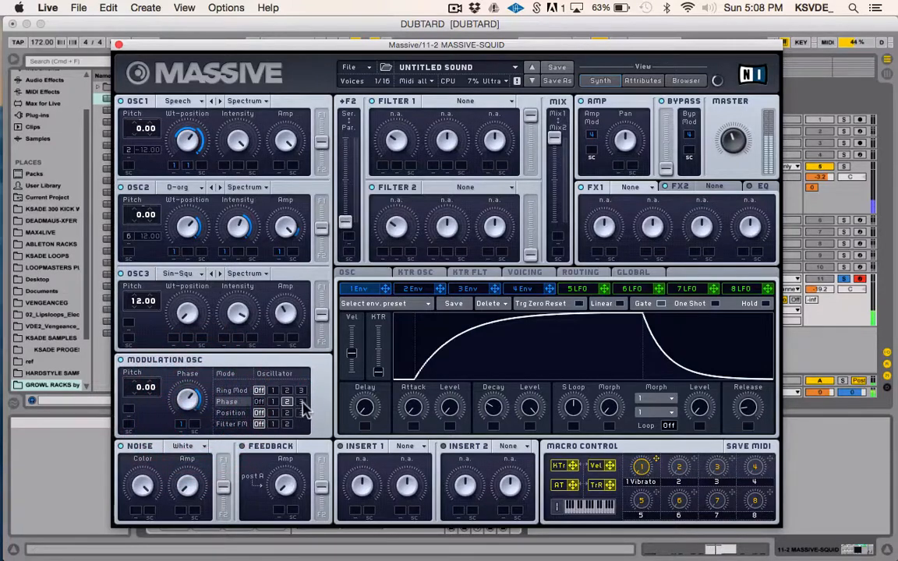
- Try Phase modulation on oscillators 3 and 1, and return it to oscillator 2
left_click(300, 401)
left_click(300, 401)
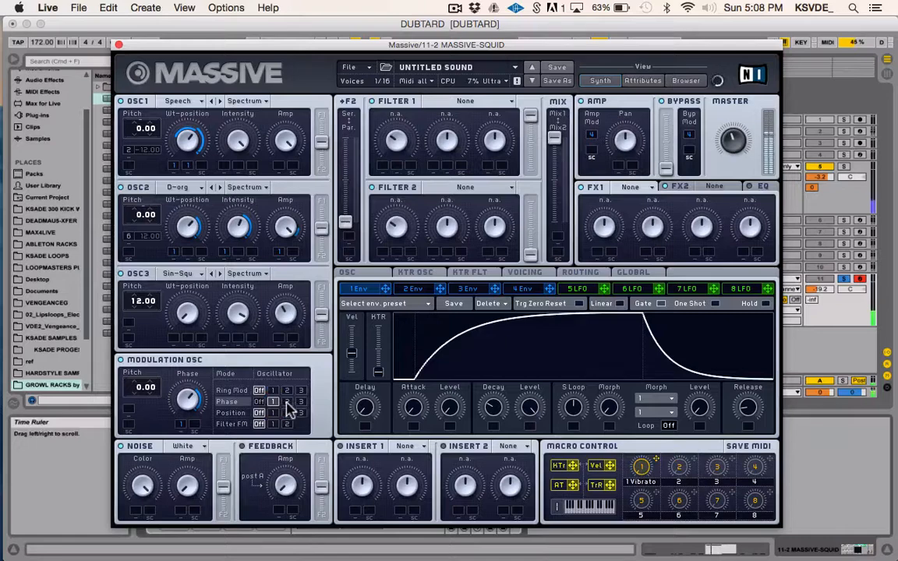
left_click(287, 401)
left_click(441, 286)
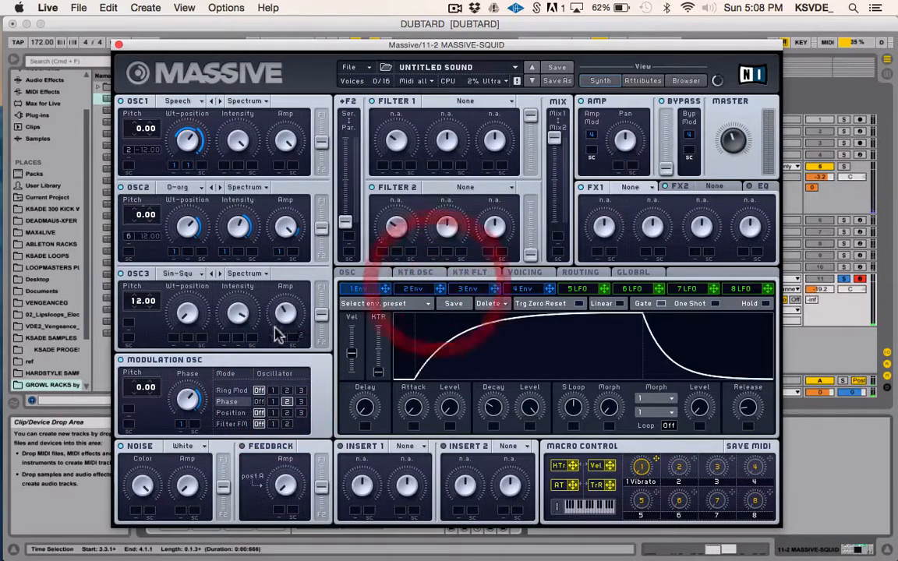
left_click(394, 326)
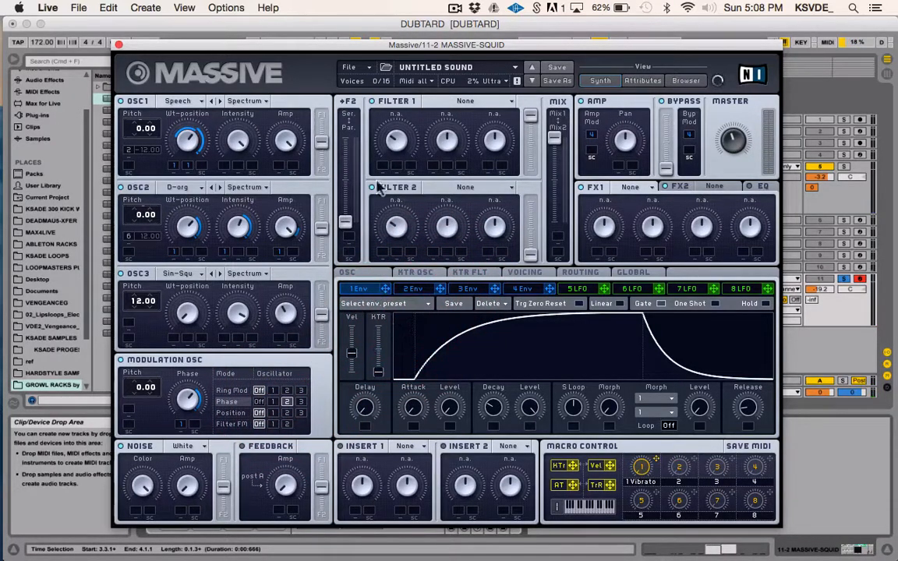
- Switch the voicing mode to Monophon
left_click(364, 273)
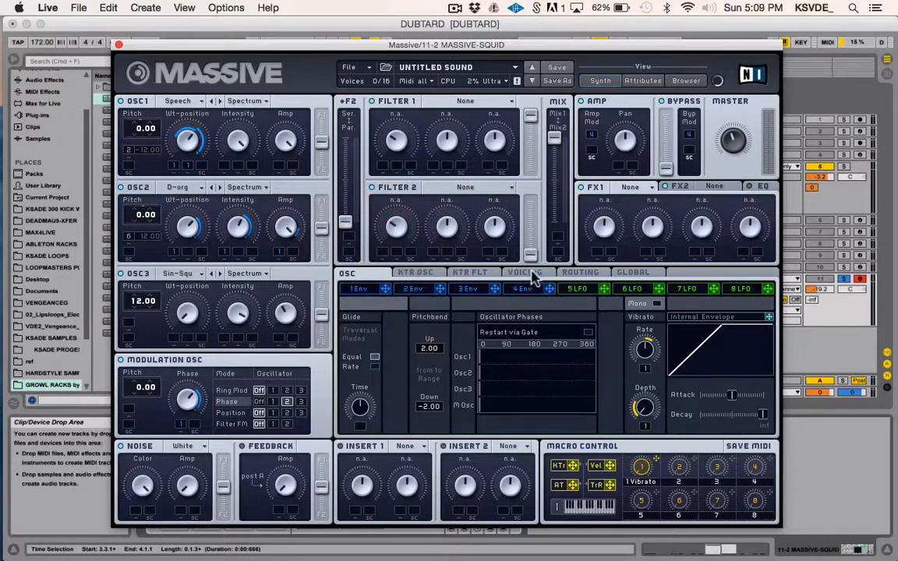
left_click(517, 272)
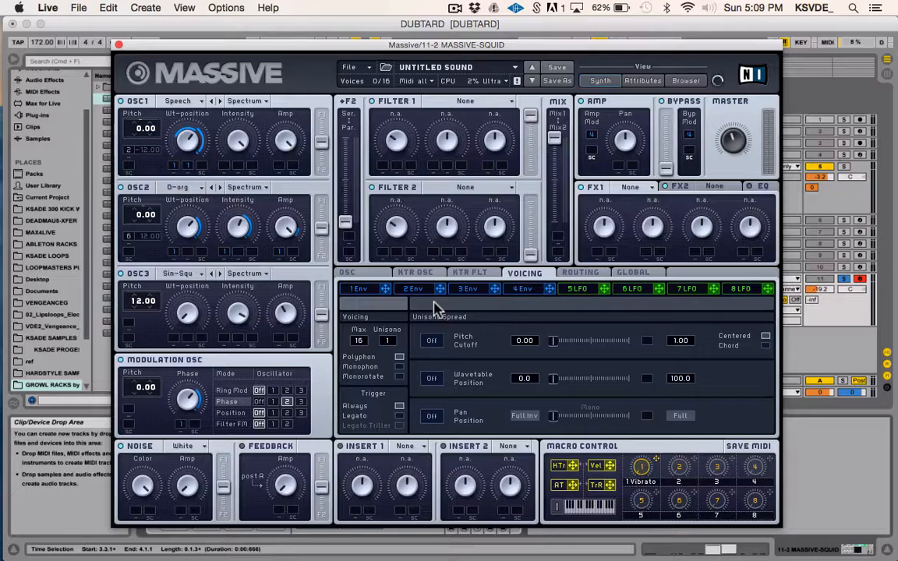
left_click(398, 366)
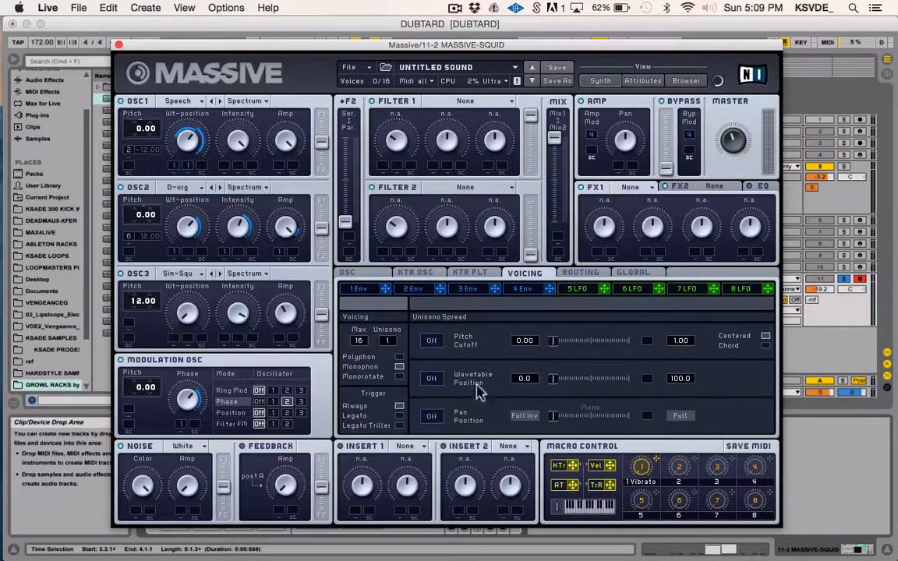
- Enable the Wavetable Position unison spread, push its amount to maximum, and set its upper value to 2.6
left_click(431, 379)
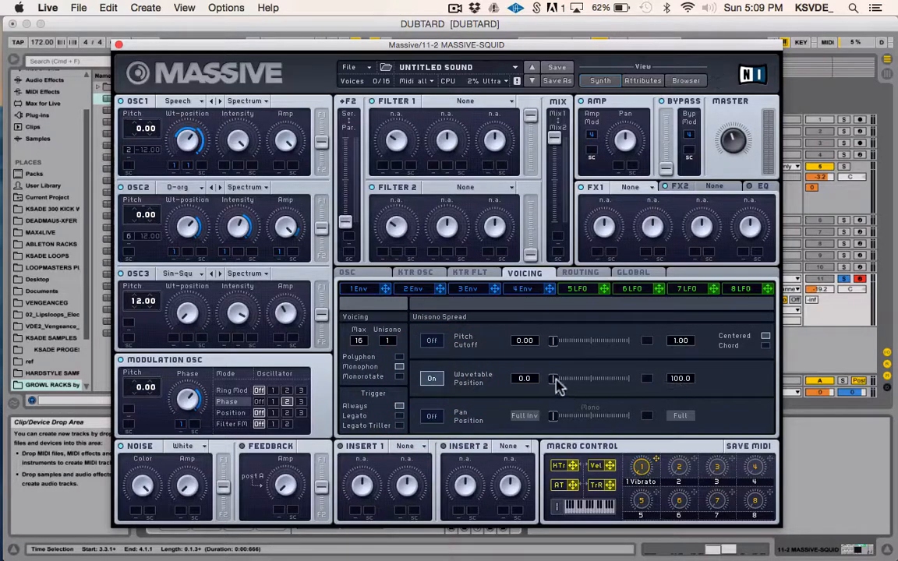
mouse_move(552, 383)
left_mouse_down()
mouse_move(587, 379)
mouse_move(556, 381)
left_mouse_up()
left_click_drag(679, 382, 676, 412)
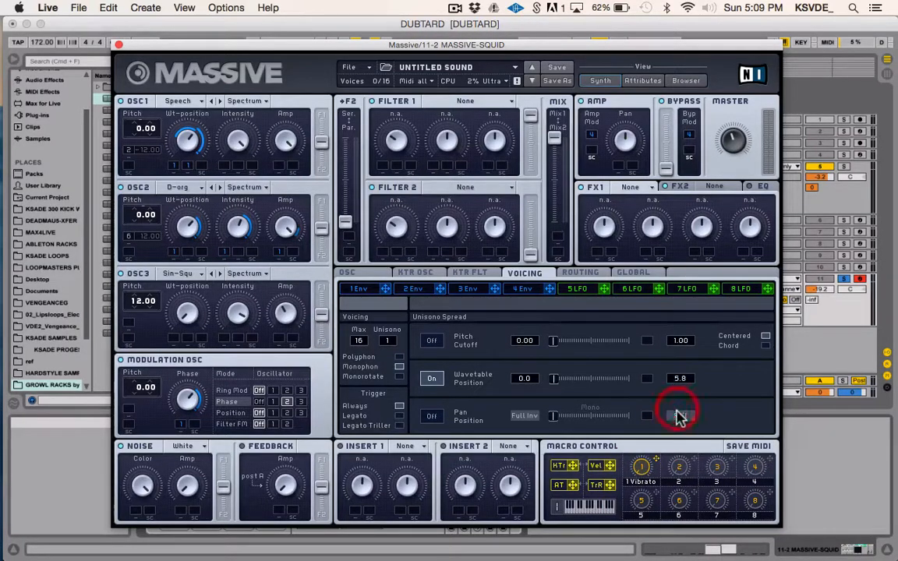
left_click_drag(554, 381, 859, 360)
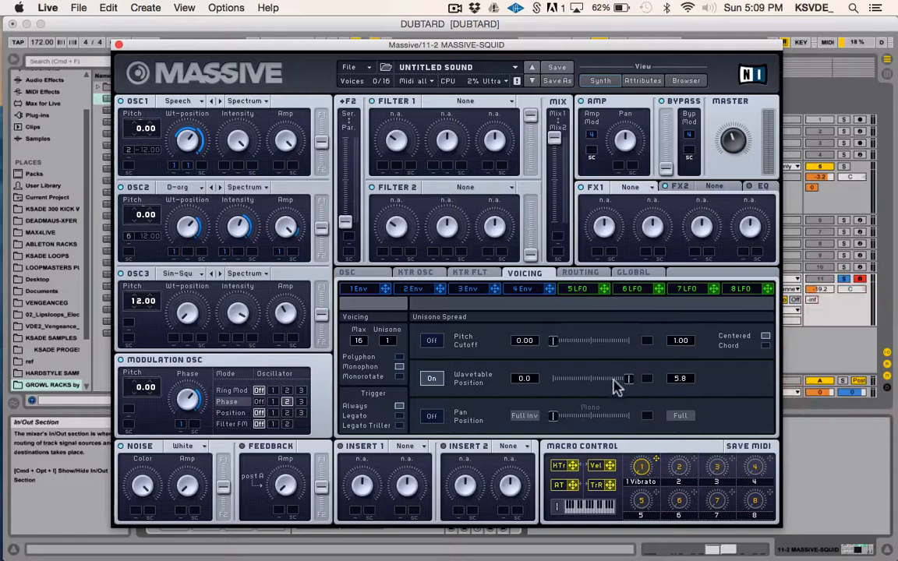
left_click(694, 379)
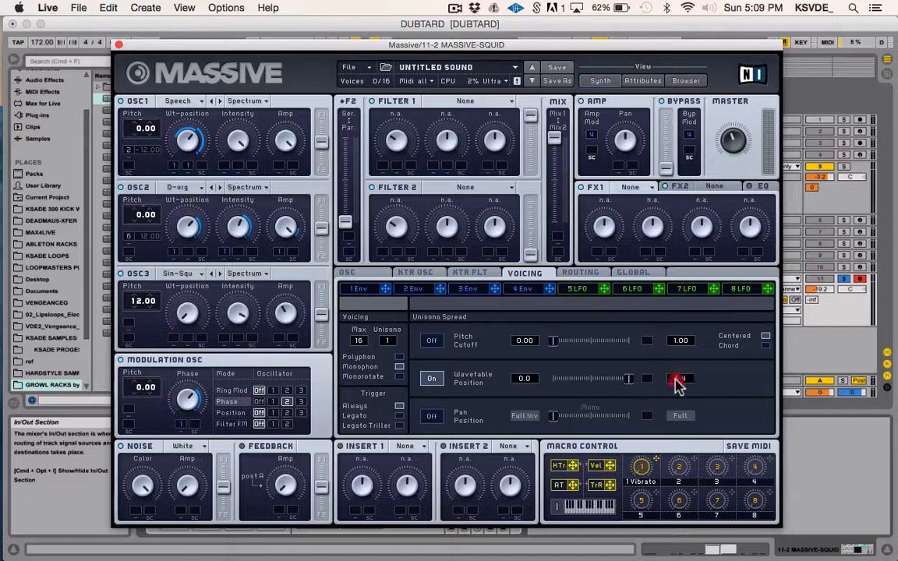
mouse_move(679, 379)
left_mouse_down()
mouse_move(681, 305)
mouse_move(682, 389)
mouse_move(677, 369)
left_mouse_up()
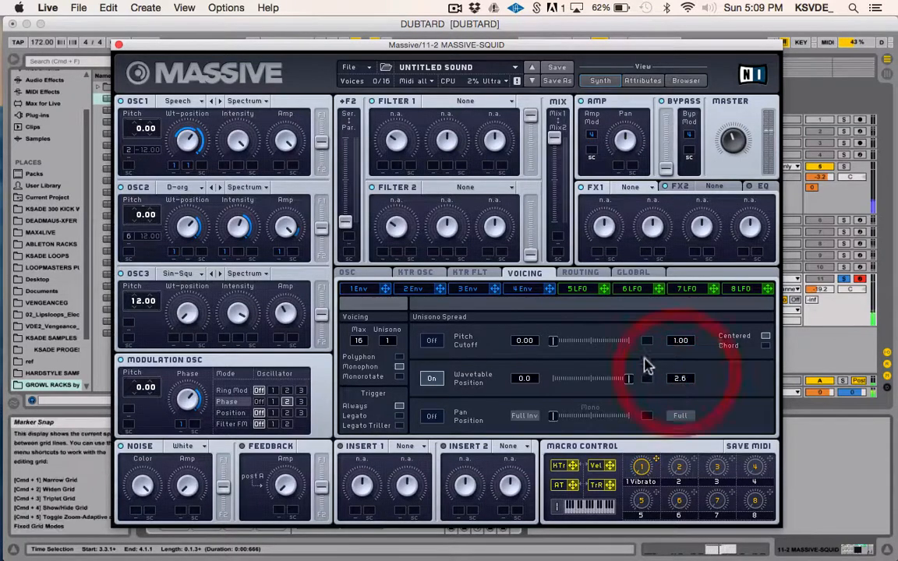
- Try the Pitch Cutoff unison spread at full amount with an upper value of 1.32, and switch it back off
left_click_drag(548, 345, 628, 343)
left_click(431, 342)
left_click_drag(686, 342, 681, 304)
left_click(431, 340)
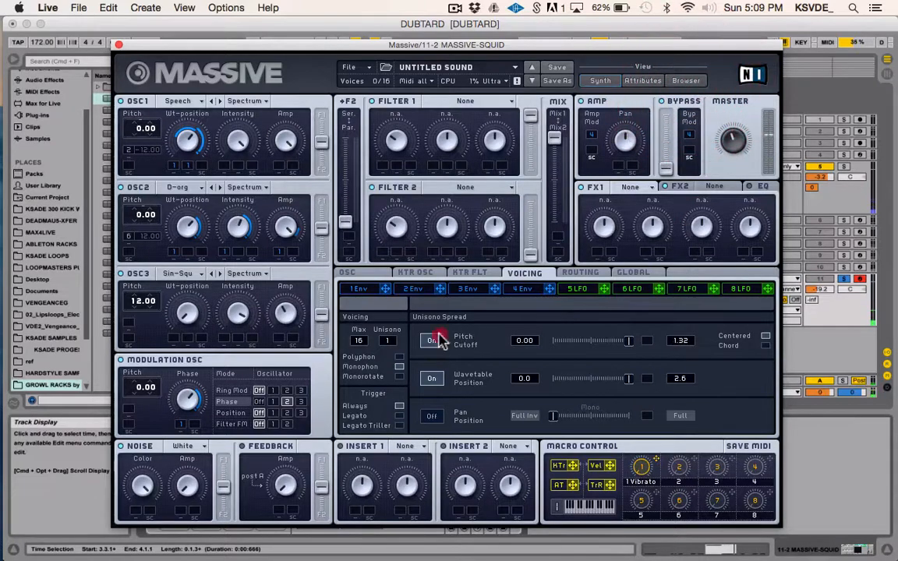
- Modulate the Wavetable Position spread with 1 Env, and raise Unisono to 6 with Monophon selected
left_click_drag(627, 379, 670, 381)
left_click_drag(385, 289, 645, 554)
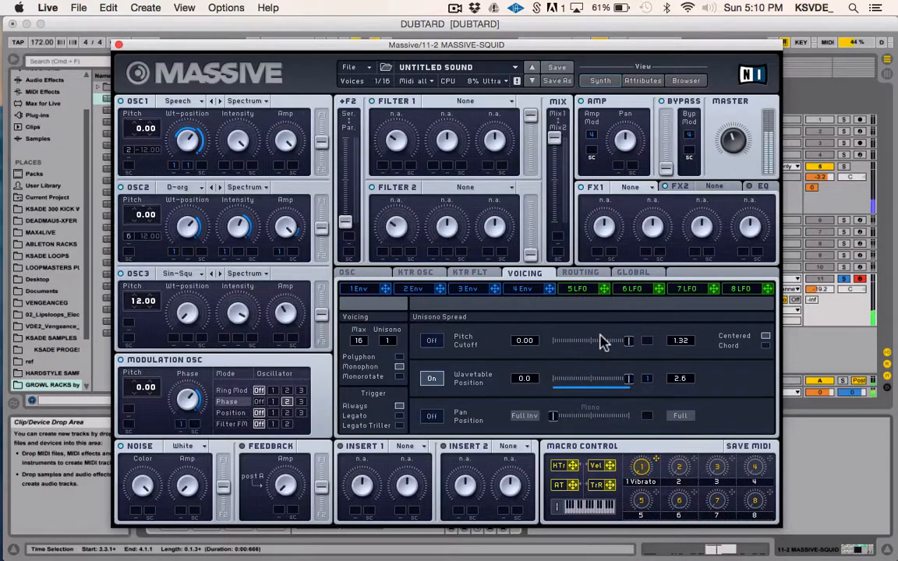
left_click_drag(387, 340, 394, 327)
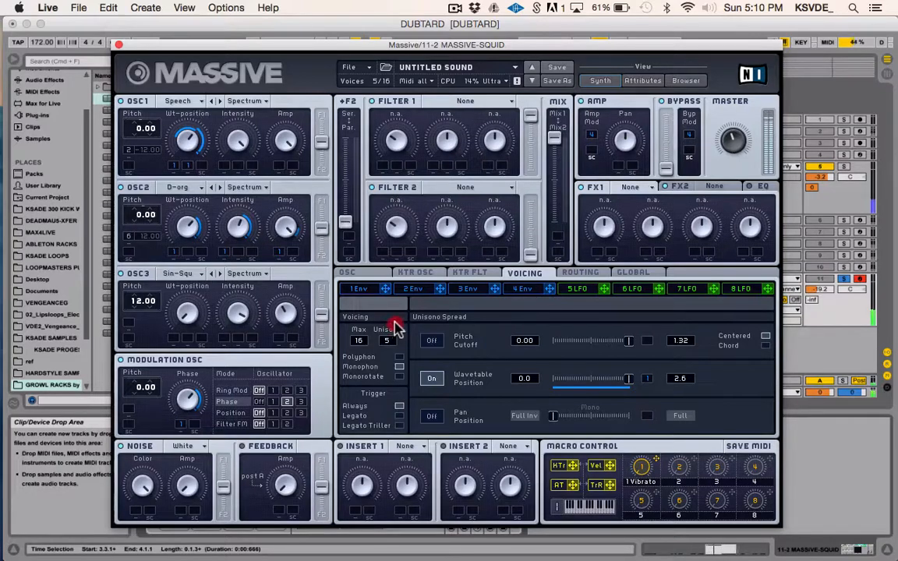
left_click(399, 376)
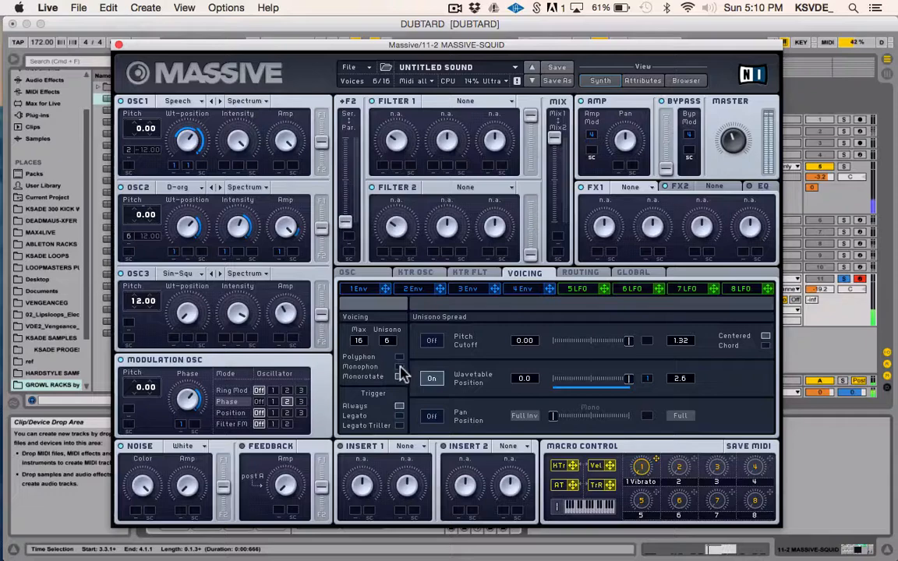
left_click(399, 366)
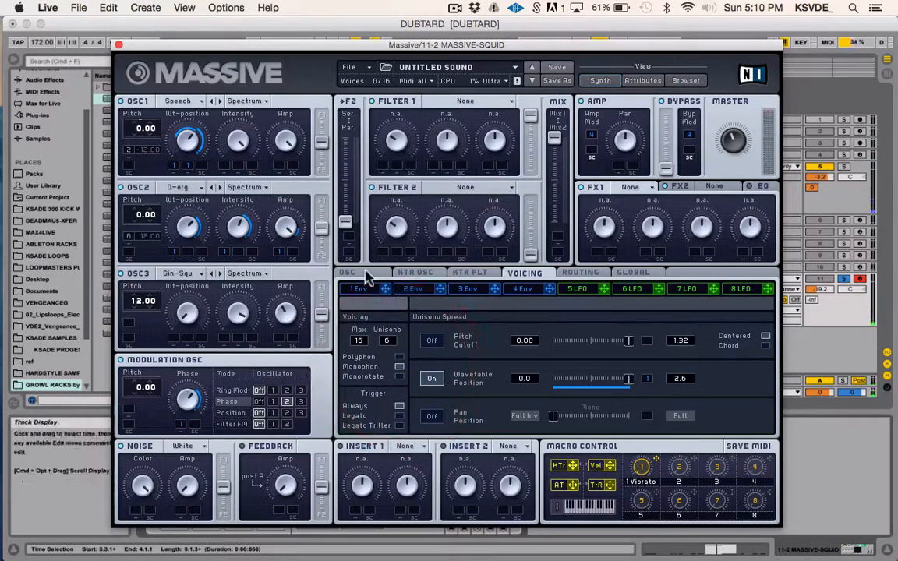
- Enable Restart via Gate for the oscillator phases and move the modulation oscillator's start phase to slightly below 180
left_click(349, 272)
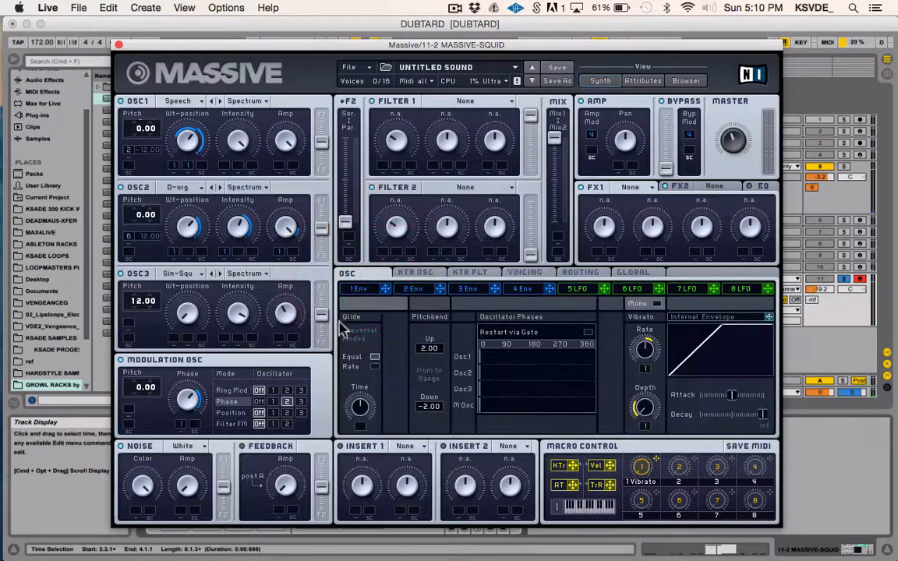
left_click(586, 335)
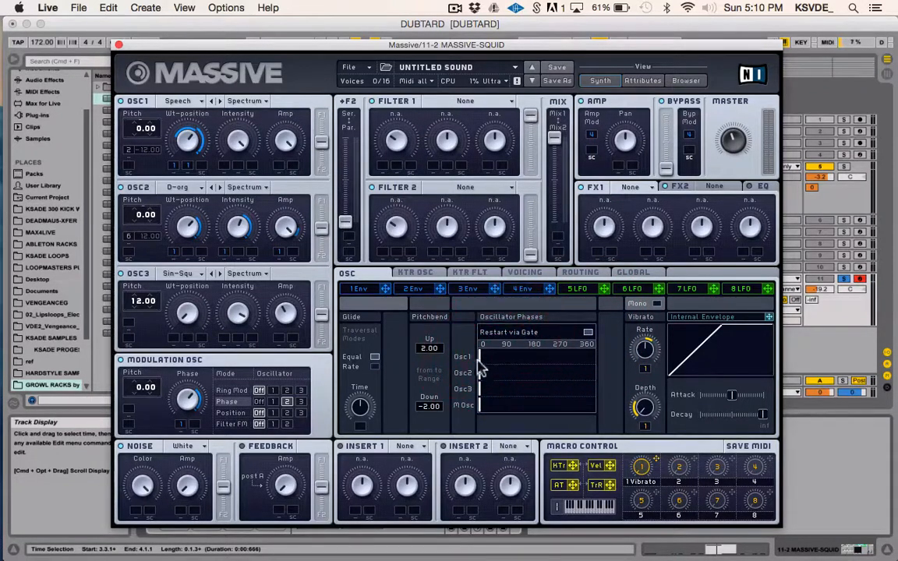
mouse_move(497, 360)
left_mouse_down()
mouse_move(578, 366)
mouse_move(466, 377)
mouse_move(562, 373)
mouse_move(421, 404)
left_mouse_up()
mouse_move(486, 391)
left_mouse_down()
mouse_move(528, 388)
mouse_move(202, 442)
left_mouse_up()
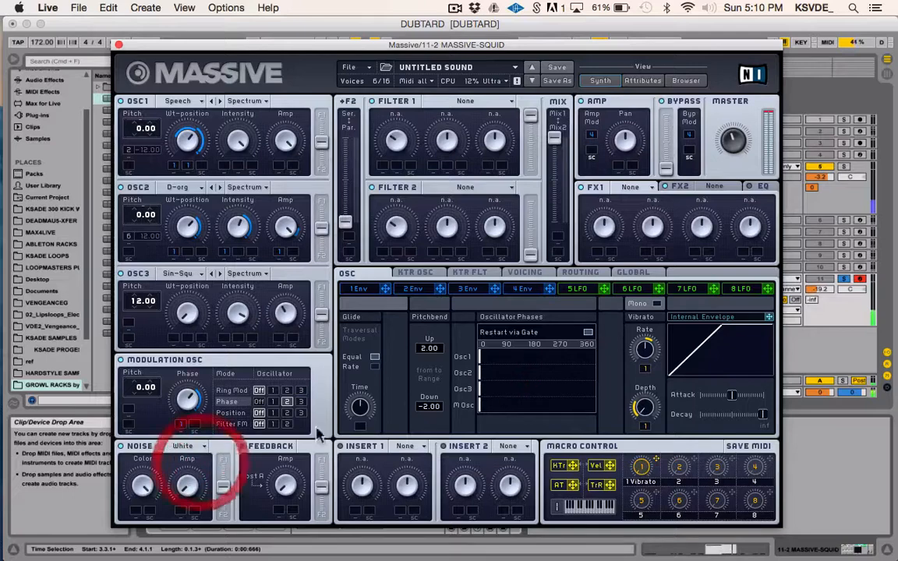
left_click_drag(497, 413, 537, 400)
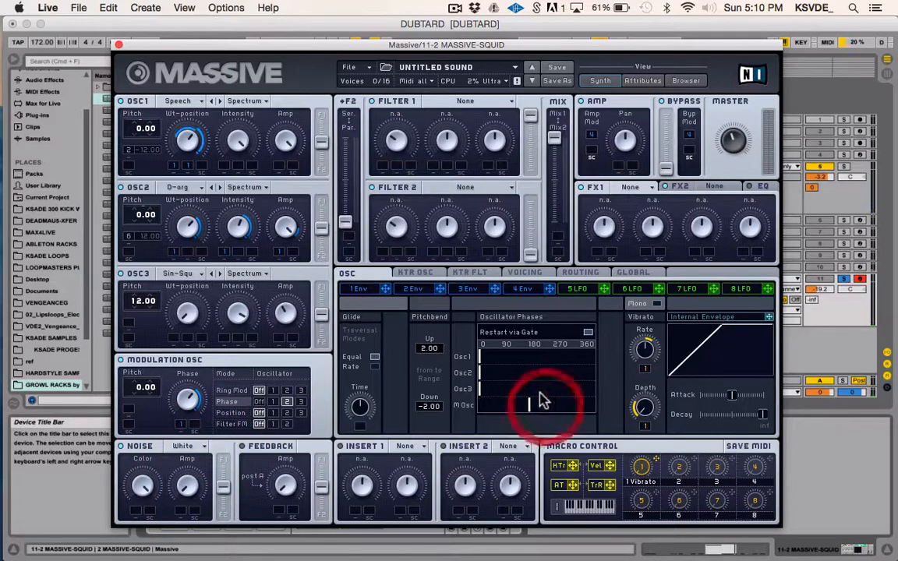
- Set Osc1's start phase to slightly above 90 and Osc2's to slightly above 270
mouse_move(507, 358)
left_mouse_down()
mouse_move(563, 350)
mouse_move(547, 363)
mouse_move(612, 360)
mouse_move(585, 362)
left_mouse_up()
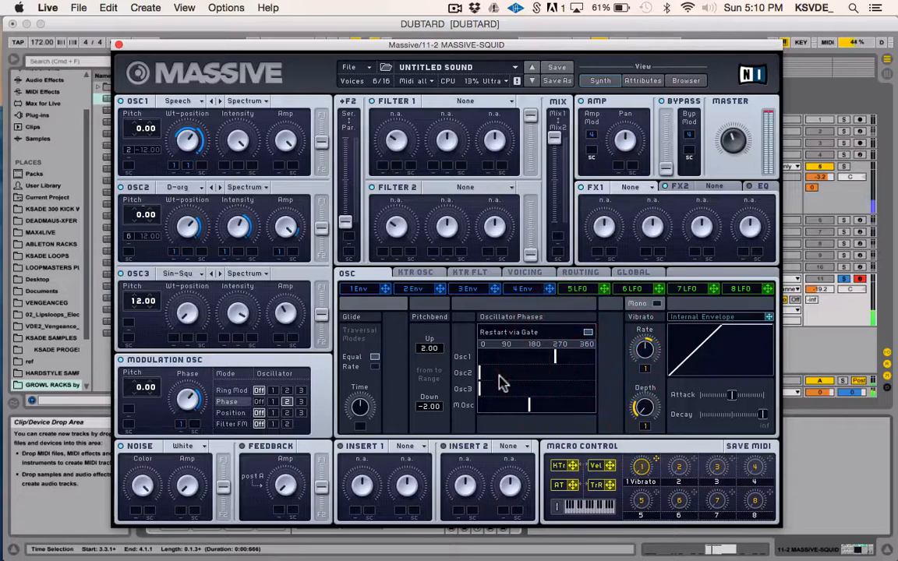
left_click_drag(501, 376, 595, 387)
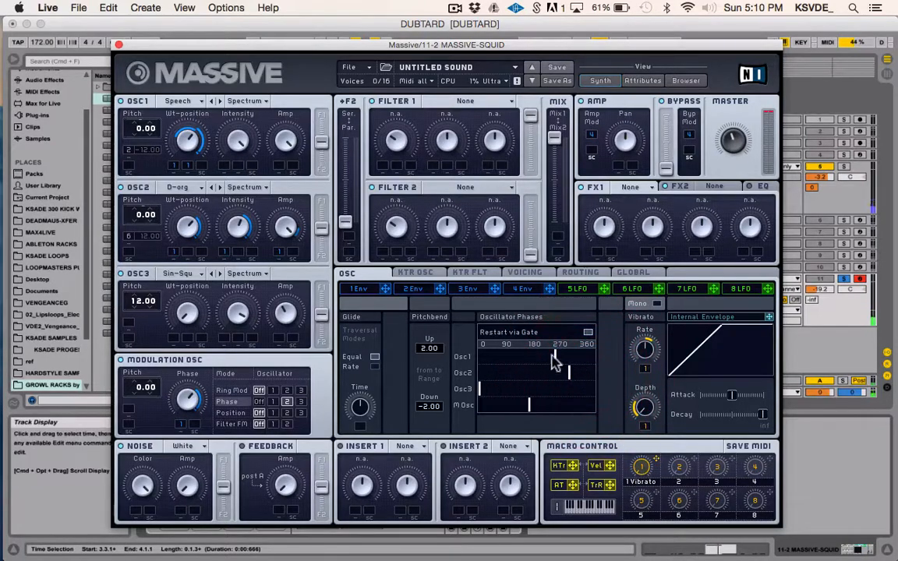
left_click_drag(557, 361, 508, 357)
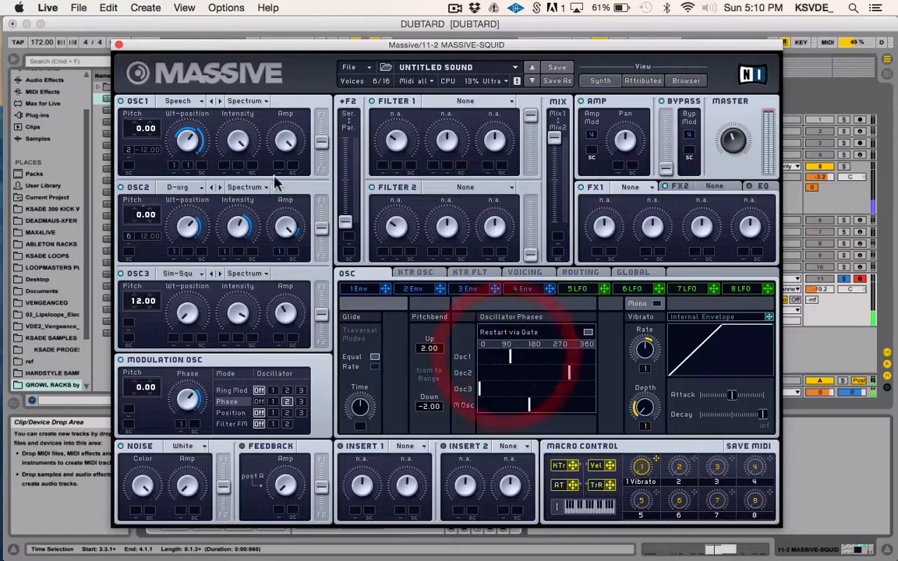
- Close the Massive window and audition the MASSIVE-SQUID track's phrase starting at bar 9
left_click(118, 44)
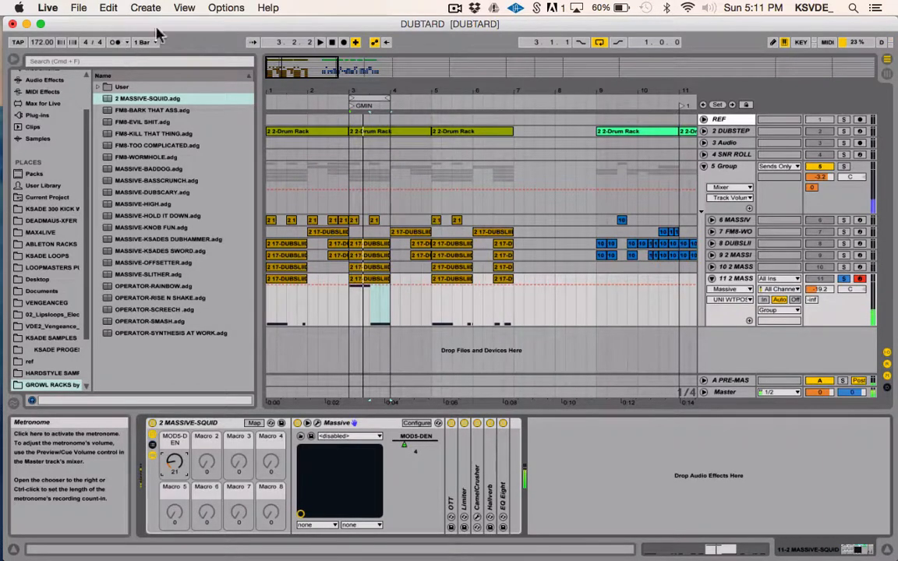
scroll(432, 242, "right", 5)
left_click_drag(427, 261, 505, 311)
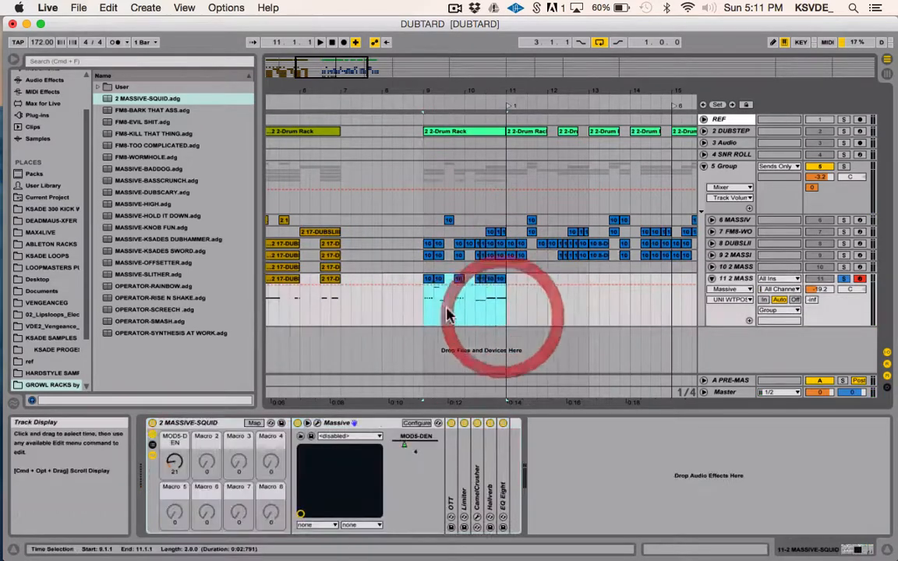
left_click(424, 310)
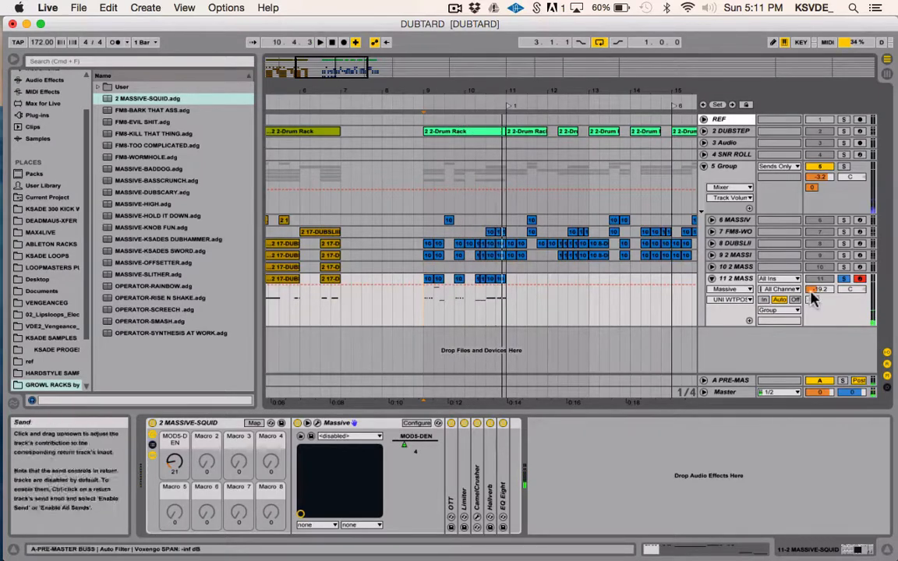
- Solo the DUBSLII track for comparison, re-solo track 11, and select its clip at bar 3
left_click(843, 243)
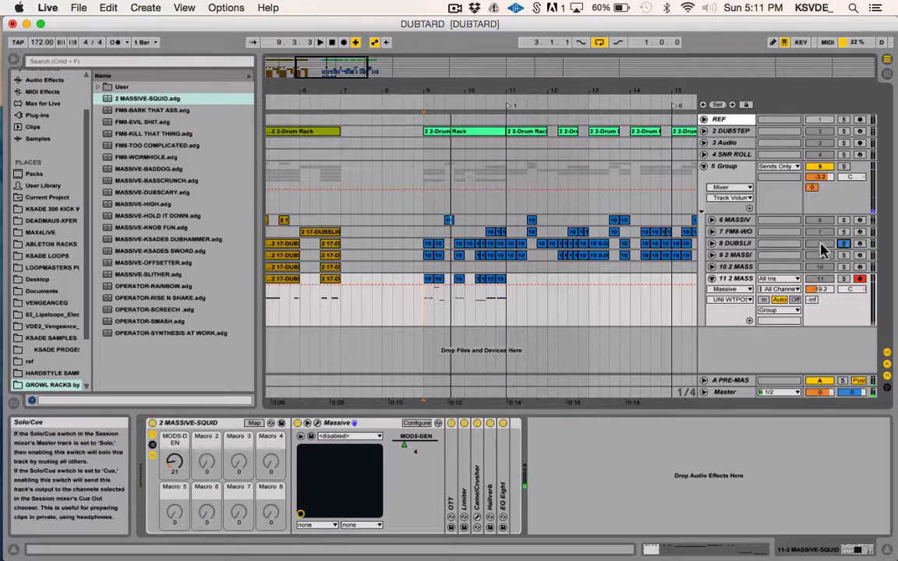
left_click(843, 278)
left_click(739, 278)
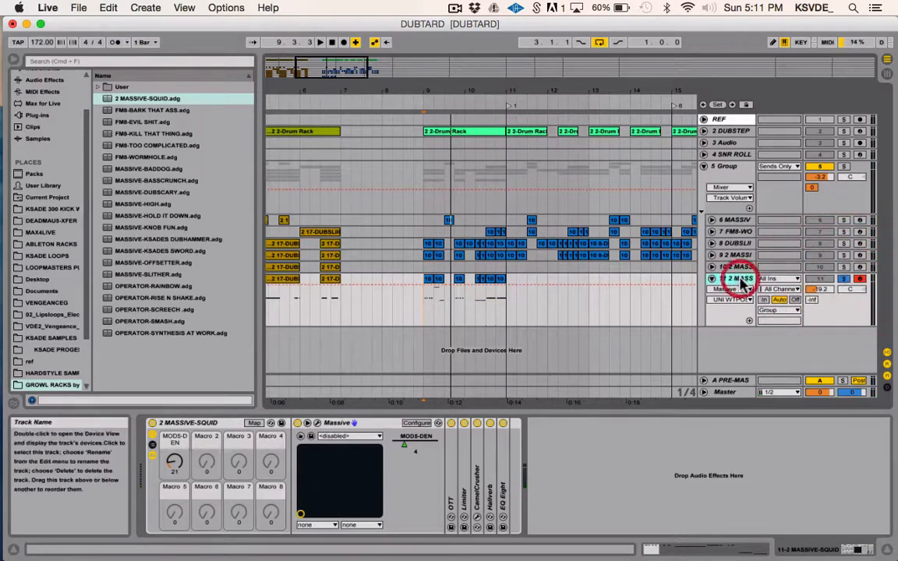
scroll(455, 320, "left", 5)
left_click(366, 279)
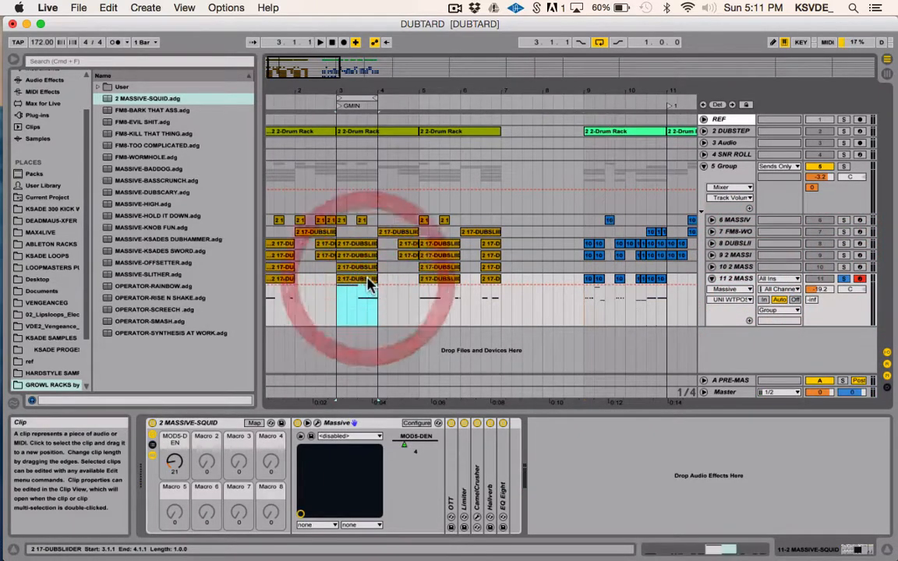
- Reopen Massive, set the OSC1 and OSC2 pitches to 12.00, and set the OSC3 pitch to 0.00
left_click(317, 423)
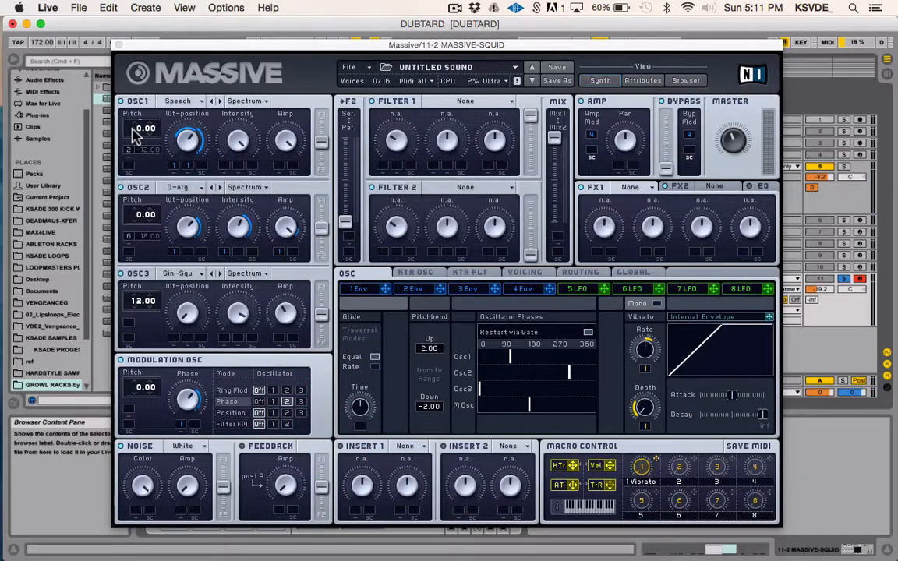
left_click_drag(133, 130, 135, 120)
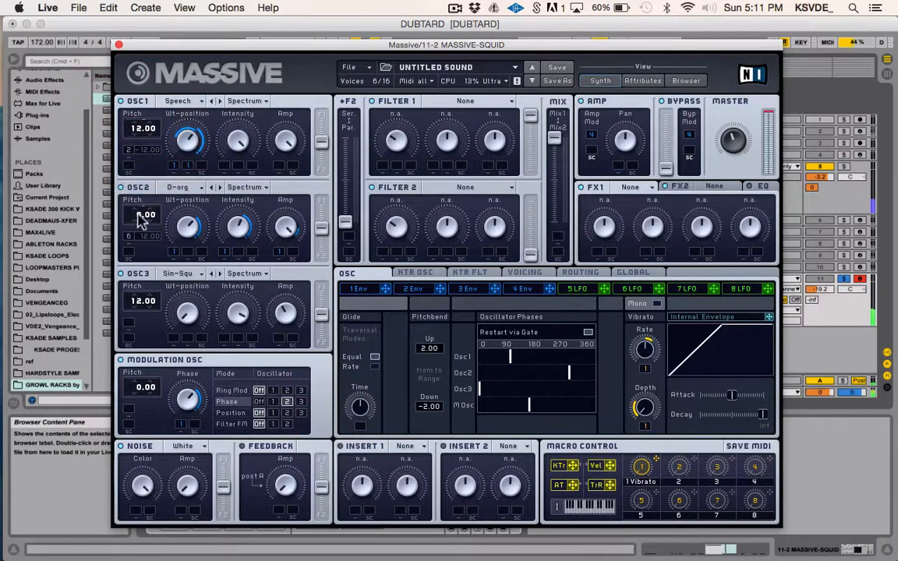
mouse_move(141, 219)
left_mouse_down()
mouse_move(135, 187)
mouse_move(145, 223)
mouse_move(141, 212)
left_mouse_up()
left_click(138, 301)
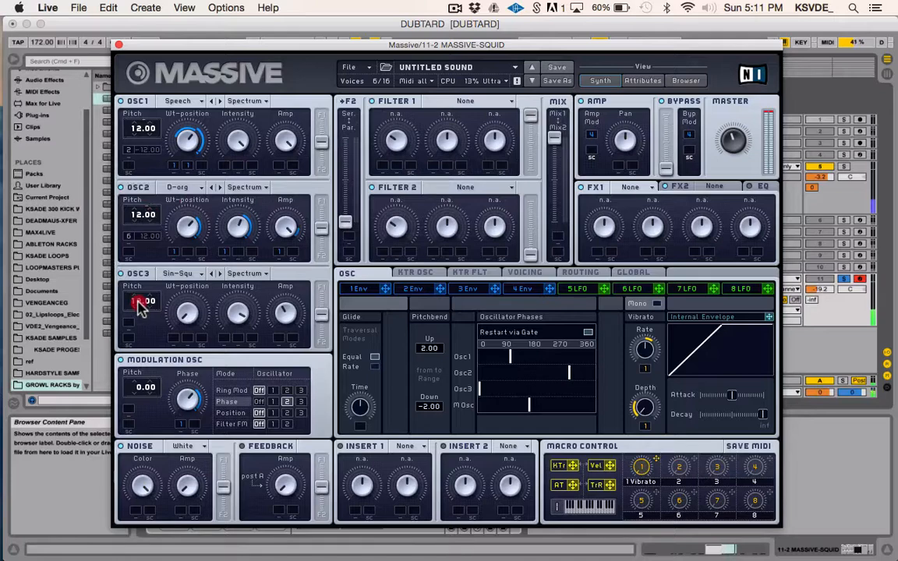
left_click_drag(138, 302, 141, 309)
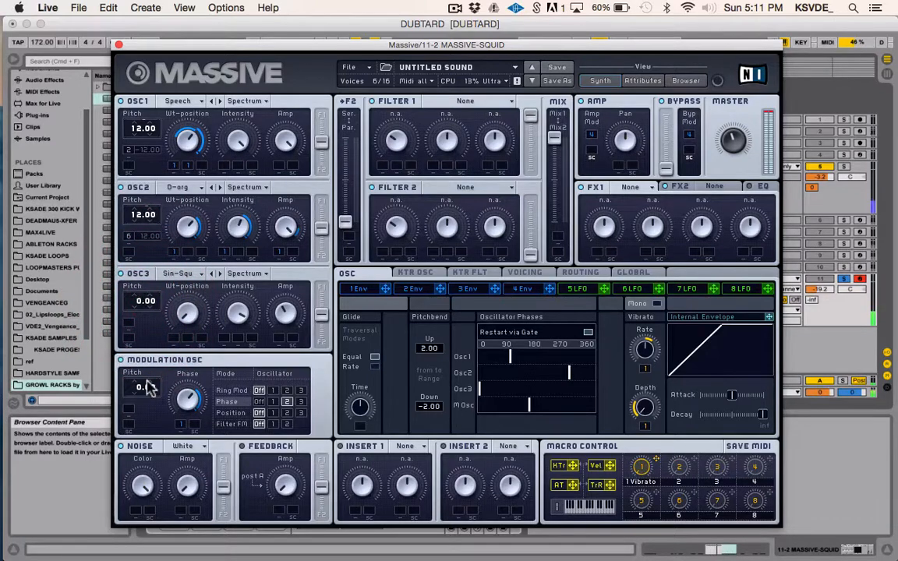
mouse_move(145, 383)
left_mouse_down()
mouse_move(137, 395)
mouse_move(134, 376)
mouse_move(137, 383)
left_mouse_up()
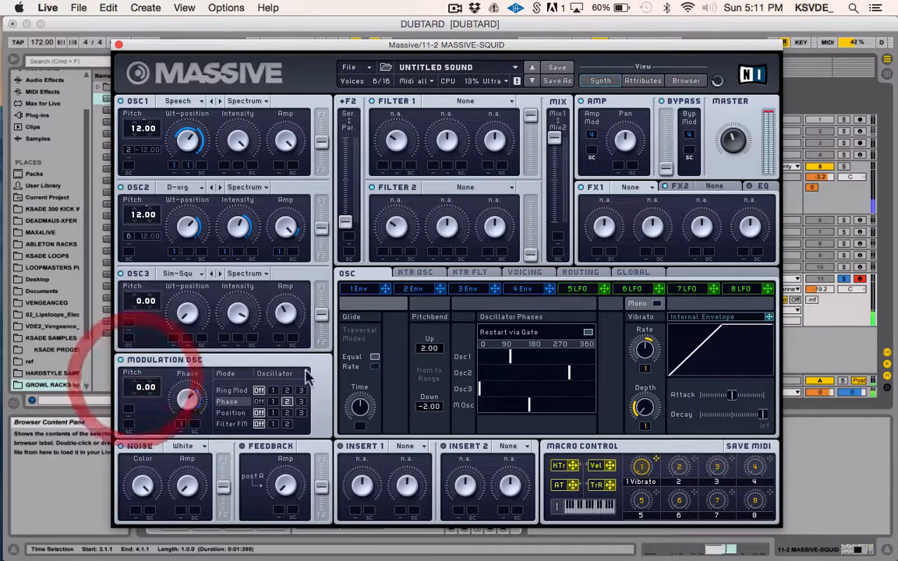
- Set Filter 1 to Lowpass 4 and Filter 2 to Comb, and switch Filter 2 off
left_click(441, 101)
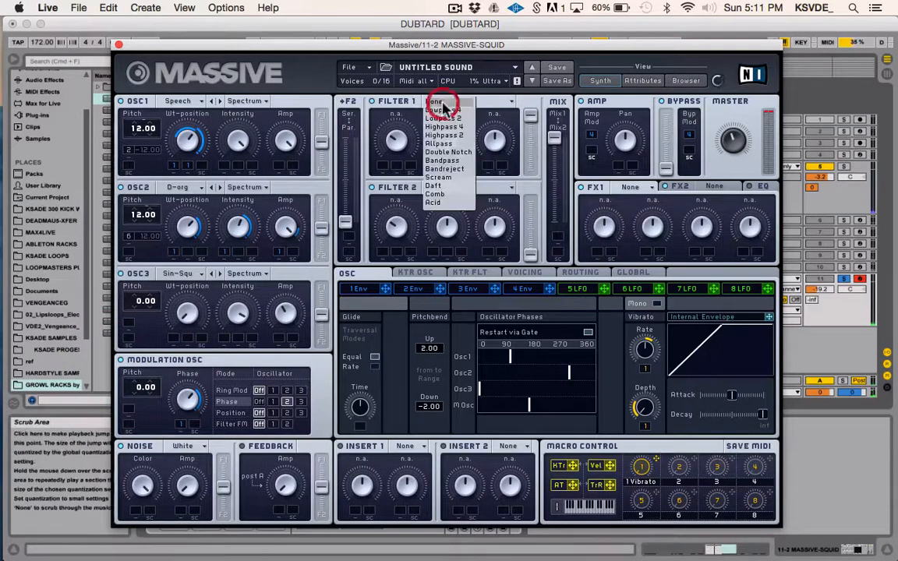
left_click(466, 110)
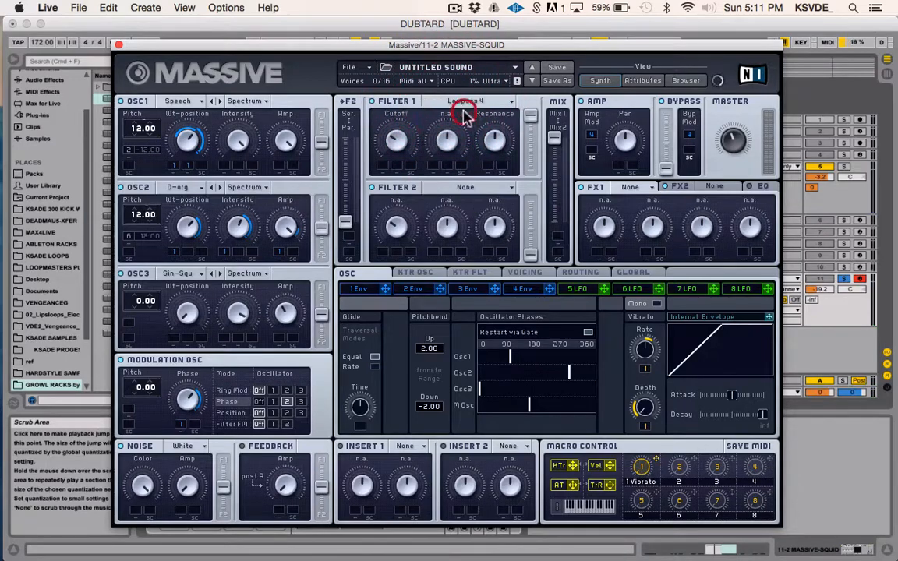
left_click(451, 189)
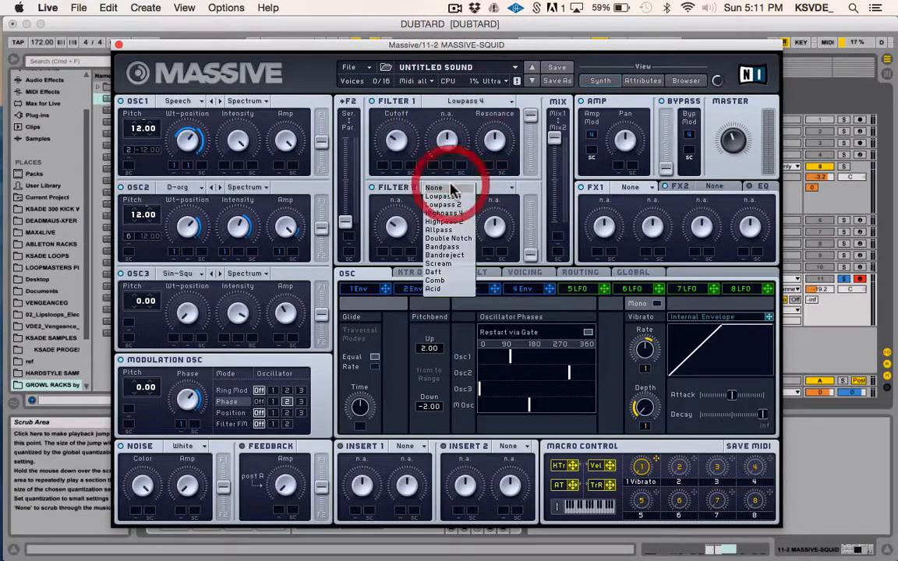
left_click(446, 280)
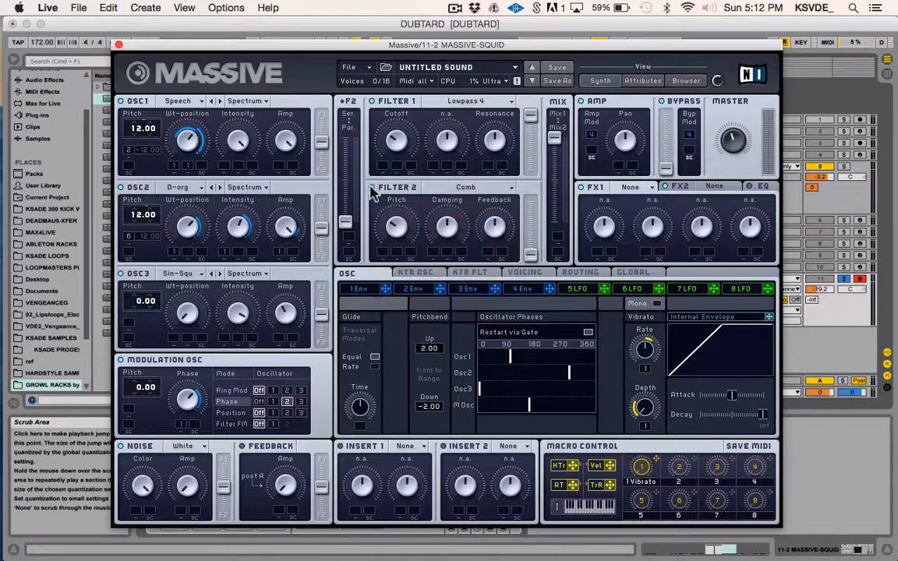
left_click(373, 187)
- Centre the filter mix between Mix1 and Mix2, set the filter routing fully to serial, and raise Filter 1's cutoff
left_click_drag(554, 138, 560, 191)
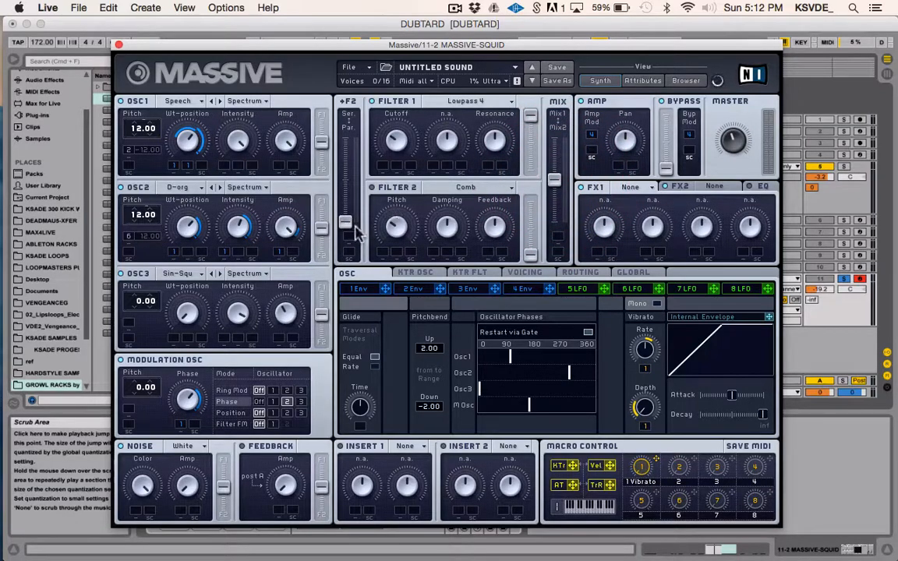
left_click_drag(348, 224, 351, 11)
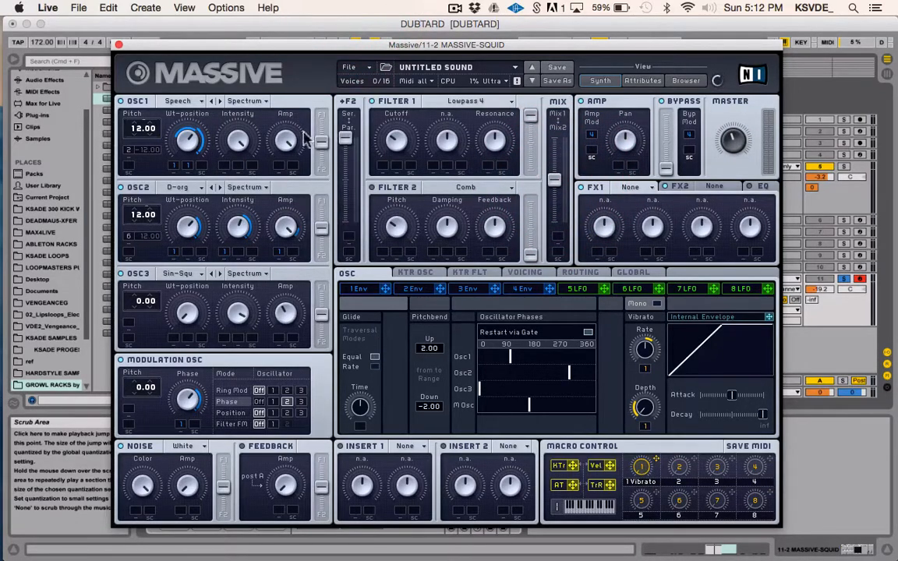
mouse_move(400, 141)
left_mouse_down()
mouse_move(417, 83)
mouse_move(401, 144)
mouse_move(408, 114)
mouse_move(408, 131)
left_mouse_up()
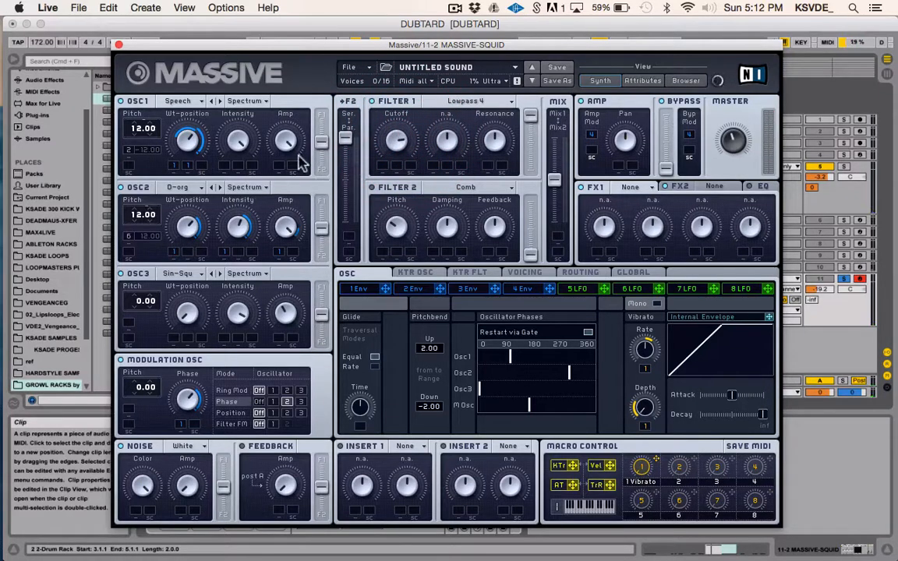
mouse_move(344, 137)
left_mouse_down()
mouse_move(353, 195)
mouse_move(346, 110)
mouse_move(336, 278)
mouse_move(356, 271)
mouse_move(354, 294)
mouse_move(353, 94)
left_mouse_up()
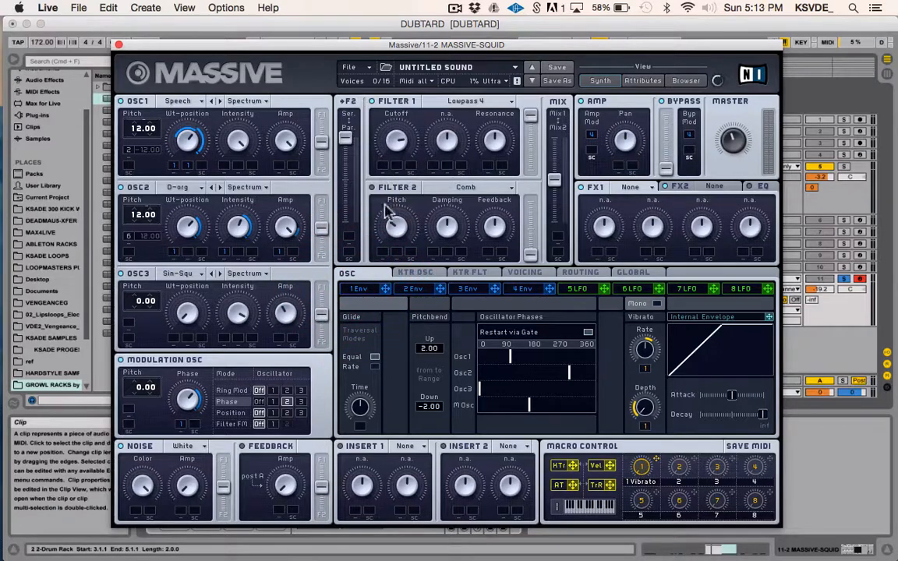
- Try modulating Filter 1's cutoff with LFO 5 and with envelope 1 in its first modulation slot
left_click_drag(605, 290, 389, 148)
left_click(387, 288)
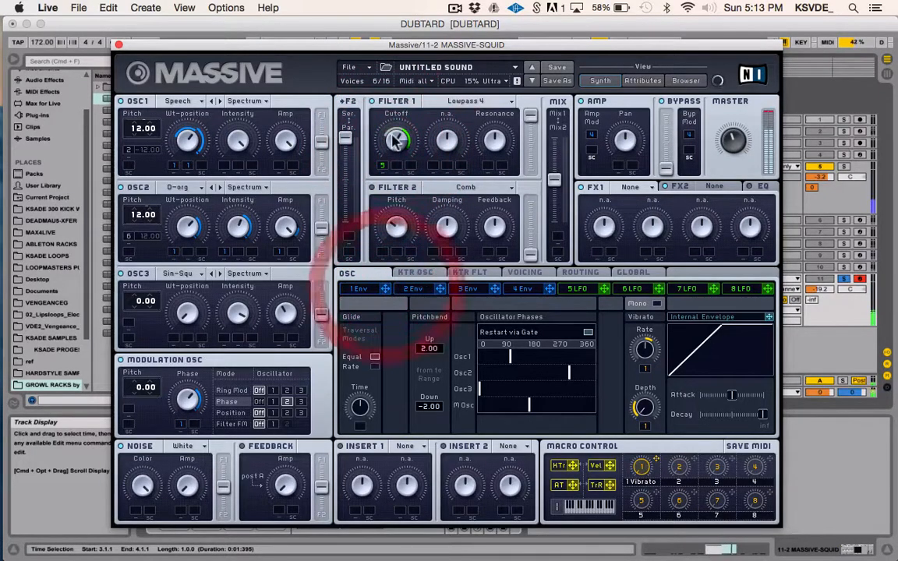
left_click(382, 169)
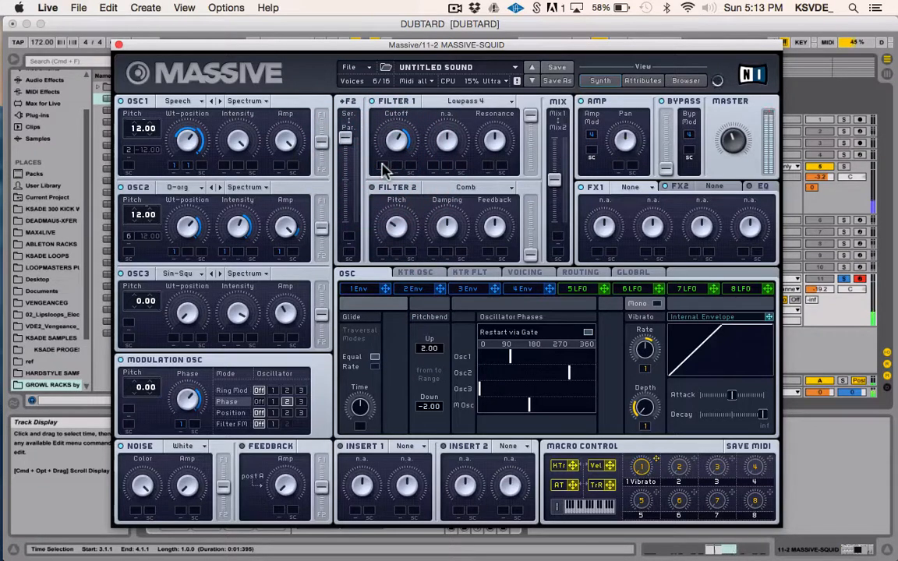
- Show envelope 2, assign it to Filter 1's cutoff, and raise the base cutoff
left_click(418, 290)
left_click(441, 289)
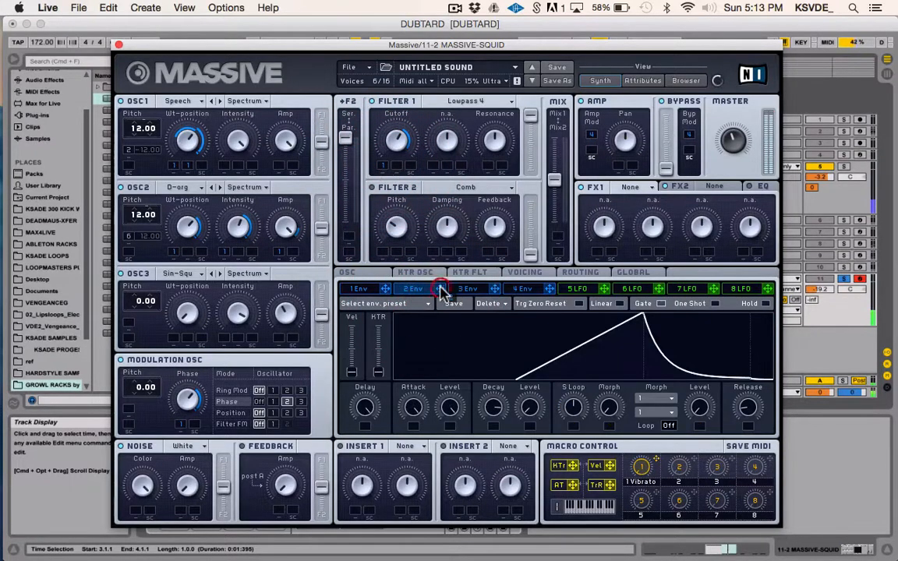
left_click_drag(442, 291, 398, 112)
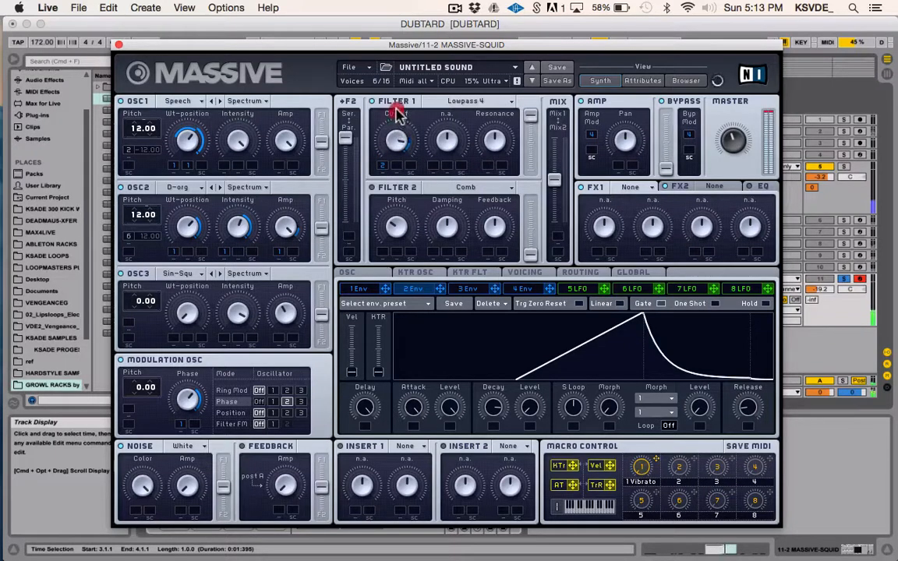
- Assign envelope 1 to Filter 1's resonance over a wide range, with the base resonance turned down to minimum
left_click(493, 140)
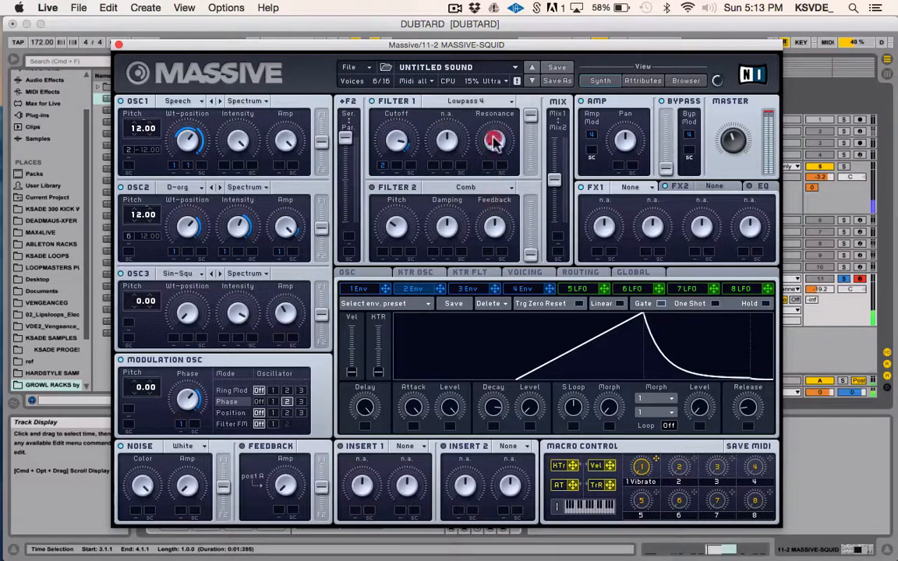
left_click_drag(493, 140, 507, 104)
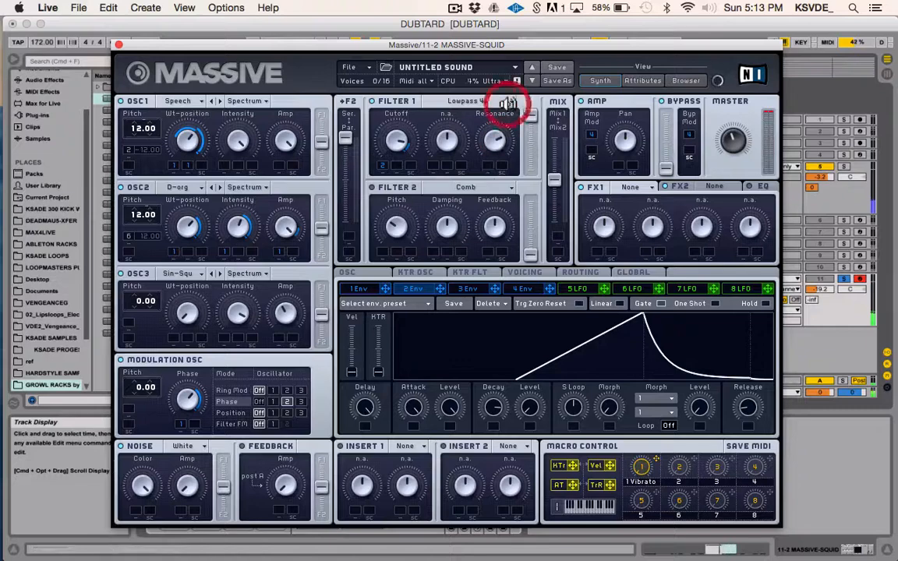
left_click(385, 289)
left_click(490, 164)
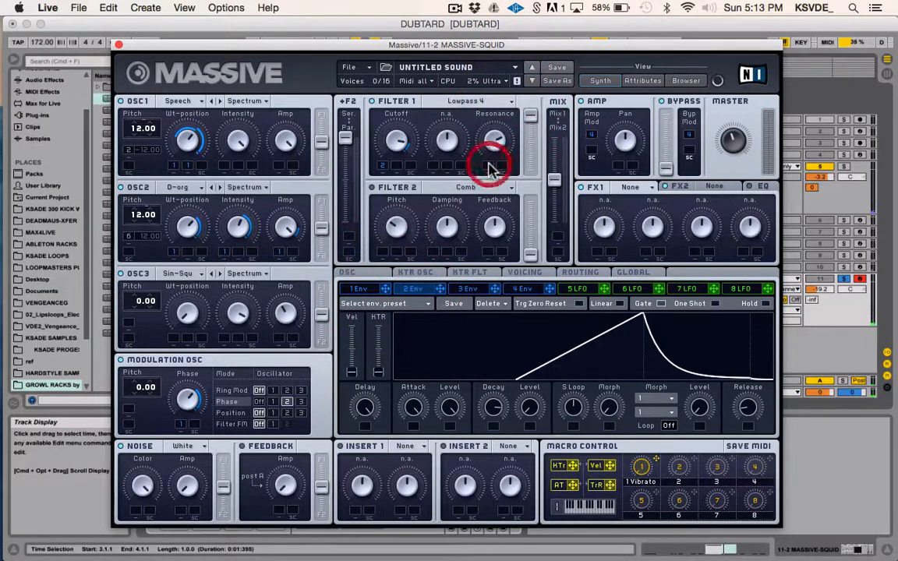
left_click_drag(487, 165, 489, 204)
left_click(497, 155)
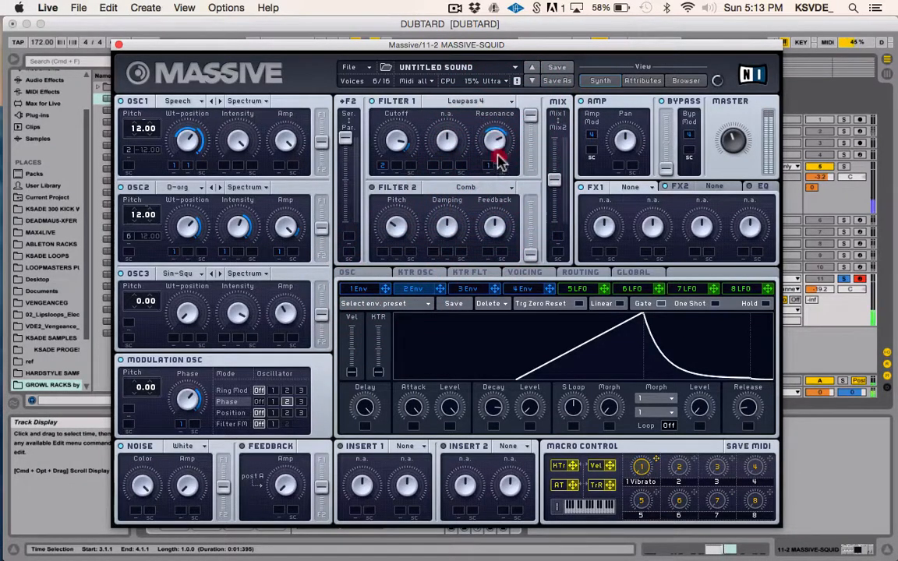
mouse_move(498, 156)
left_mouse_down()
mouse_move(496, 172)
mouse_move(497, 101)
mouse_move(493, 165)
mouse_move(489, 147)
left_mouse_up()
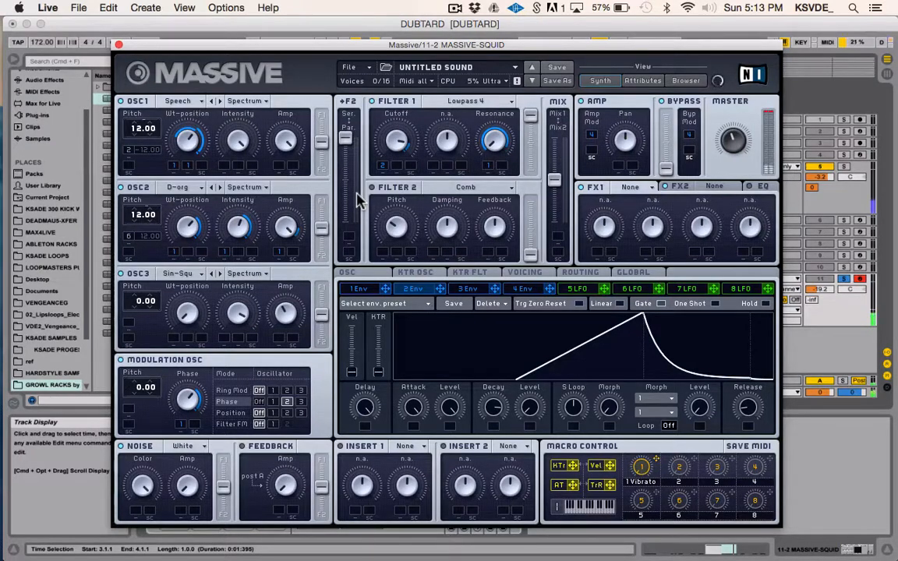
key("z")
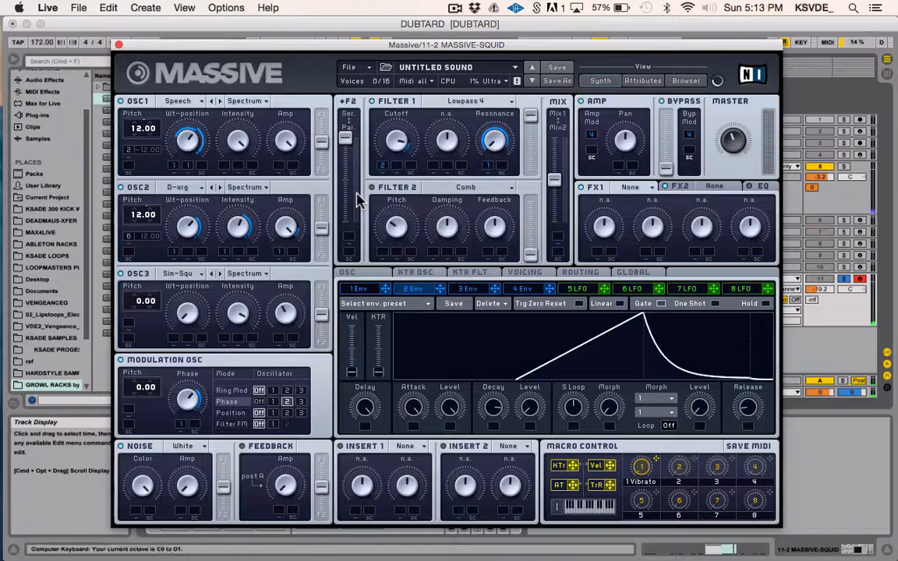
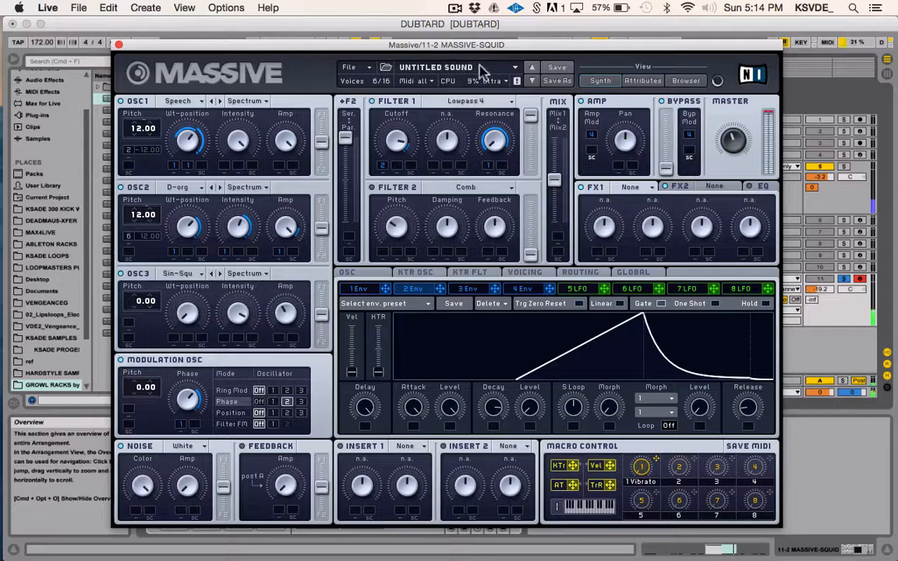
- Switch Filter 2 on, set its Comb pitch to about the middle, and raise the damping
left_click(372, 189)
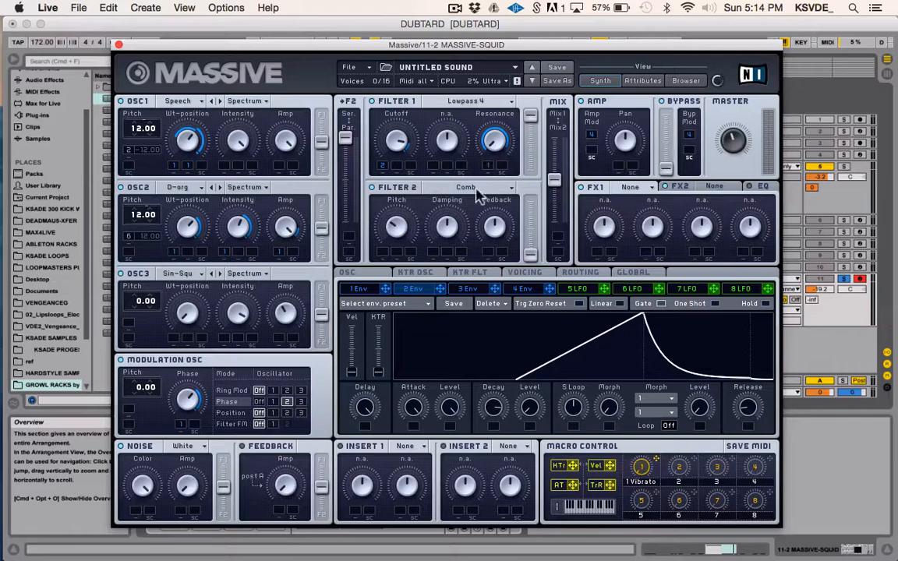
left_click(398, 201)
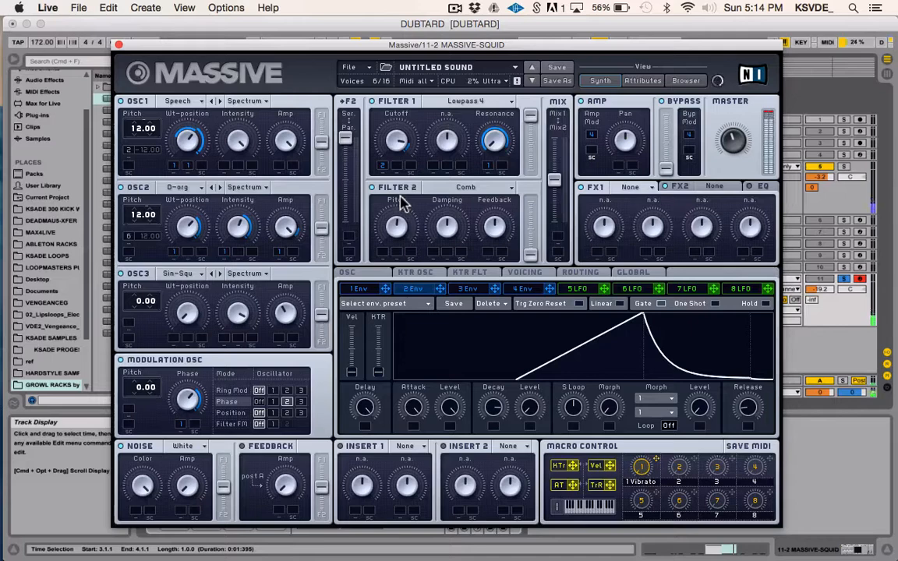
left_click_drag(449, 223, 467, 184)
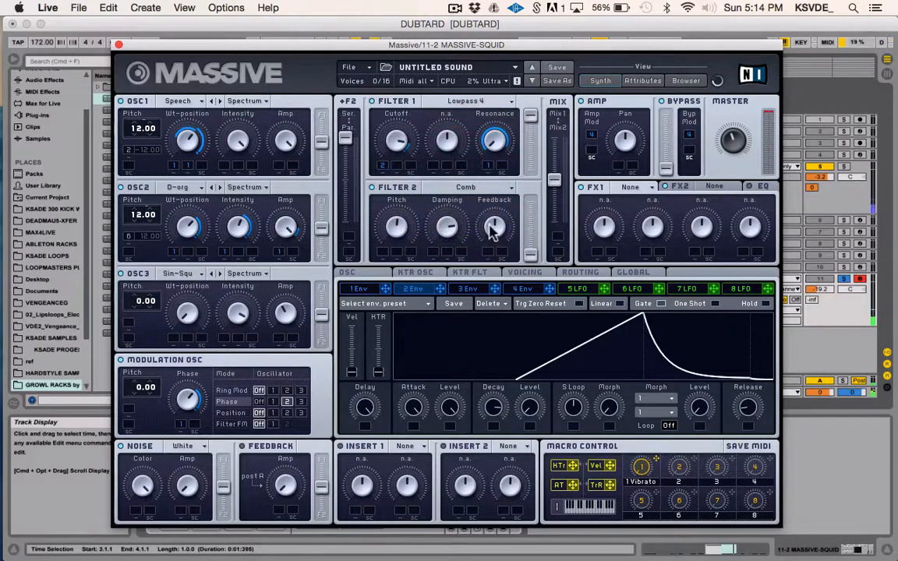
- Change Filter 2 to Bandreject with a high cutoff, low bandwidth, resonance slightly below centre, and a raised output level
left_click(462, 187)
left_click(462, 261)
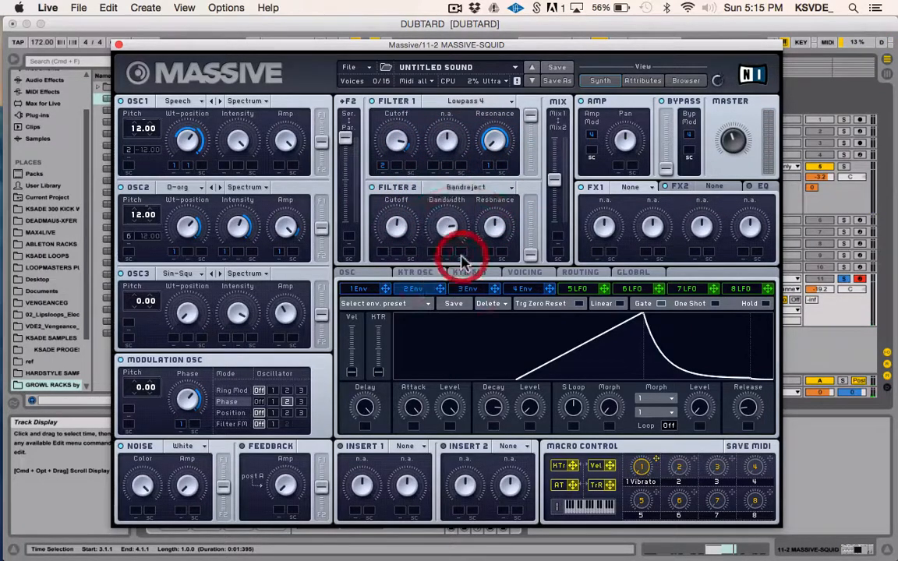
left_click_drag(397, 228, 397, 191)
left_click_drag(449, 223, 449, 293)
left_click_drag(495, 222, 539, 209)
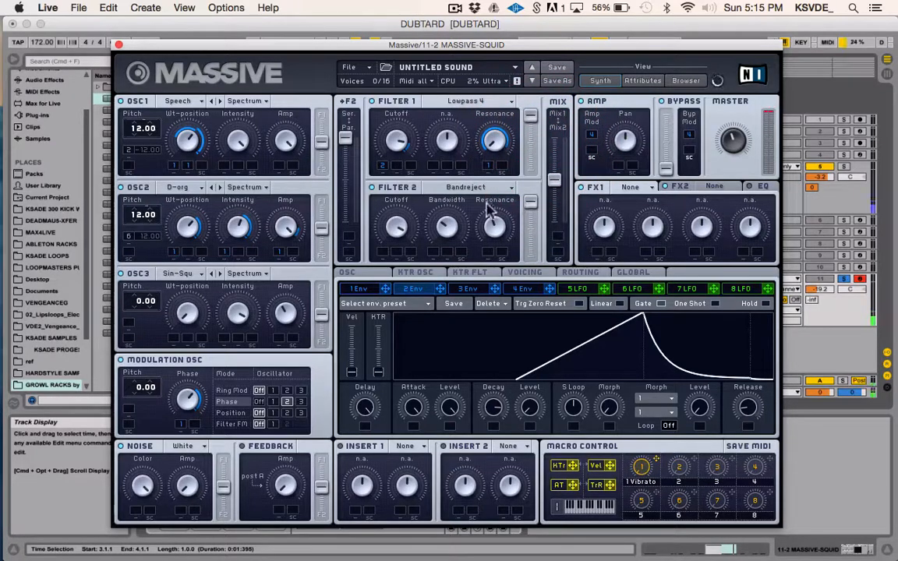
- Try parallel filter routing with Filter 2's output at minimum, and restore the raised output and serial routing
left_click_drag(532, 204, 531, 374)
left_click_drag(345, 138, 347, 337)
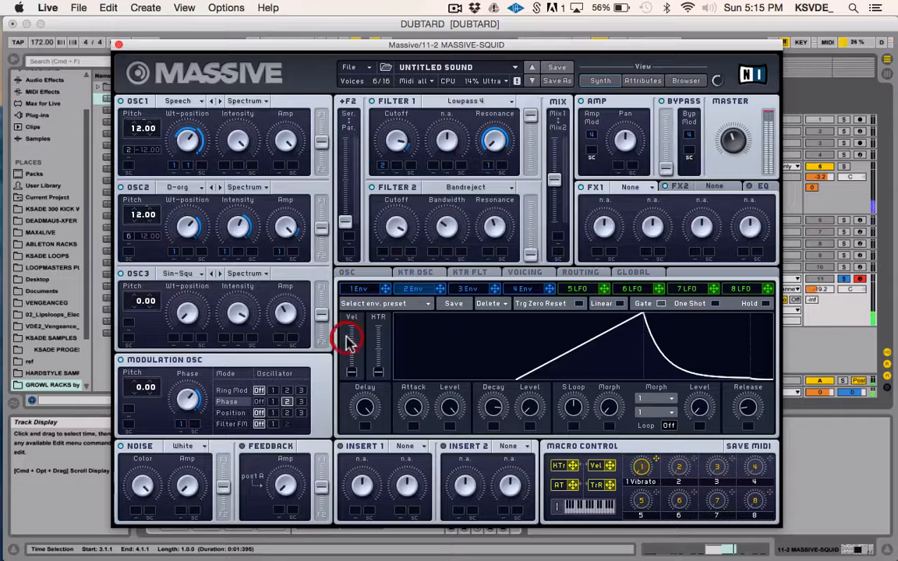
left_click_drag(531, 255, 491, 136)
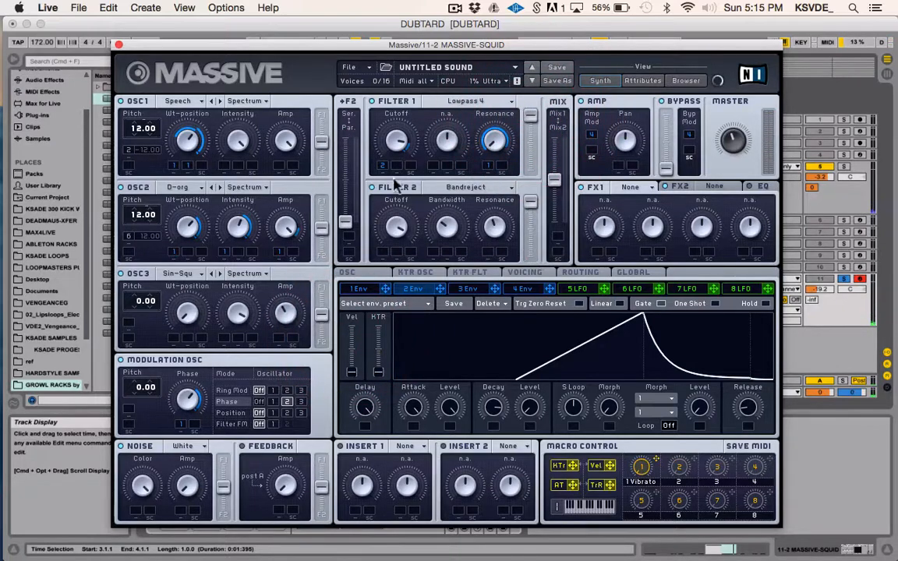
left_click_drag(346, 226, 344, 36)
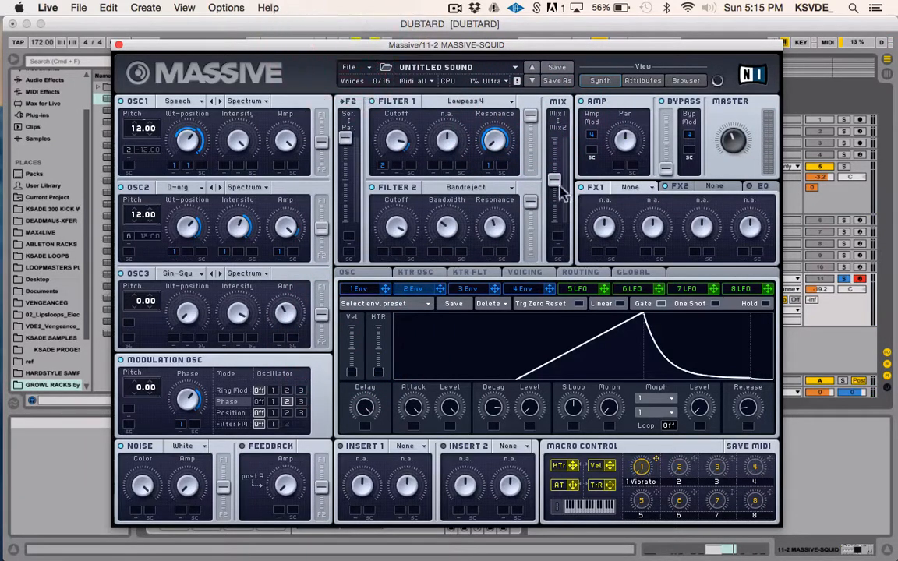
- Move the filter mix fully to Mix2, centre Filter 2's cutoff, and modulate that cutoff with LFO 5
left_click_drag(555, 187, 554, 370)
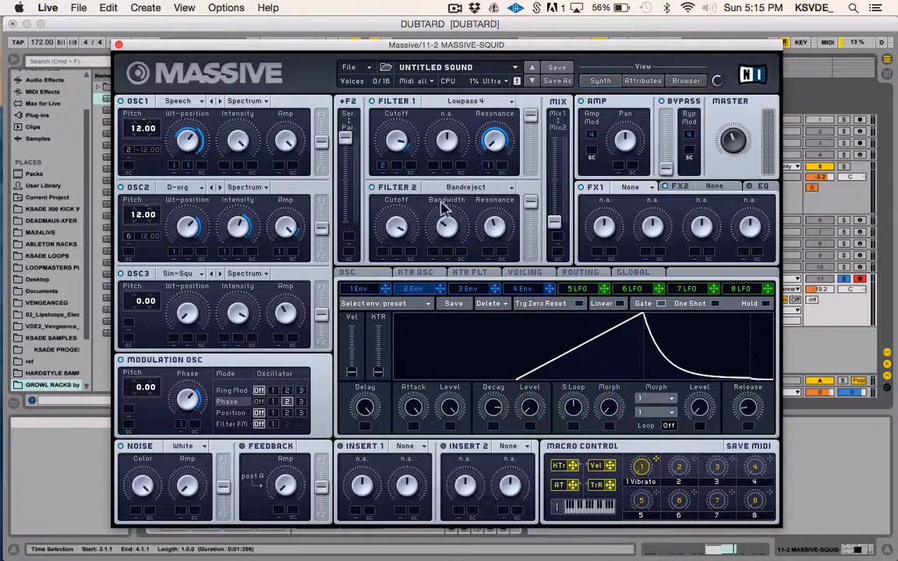
left_click_drag(396, 232, 380, 281)
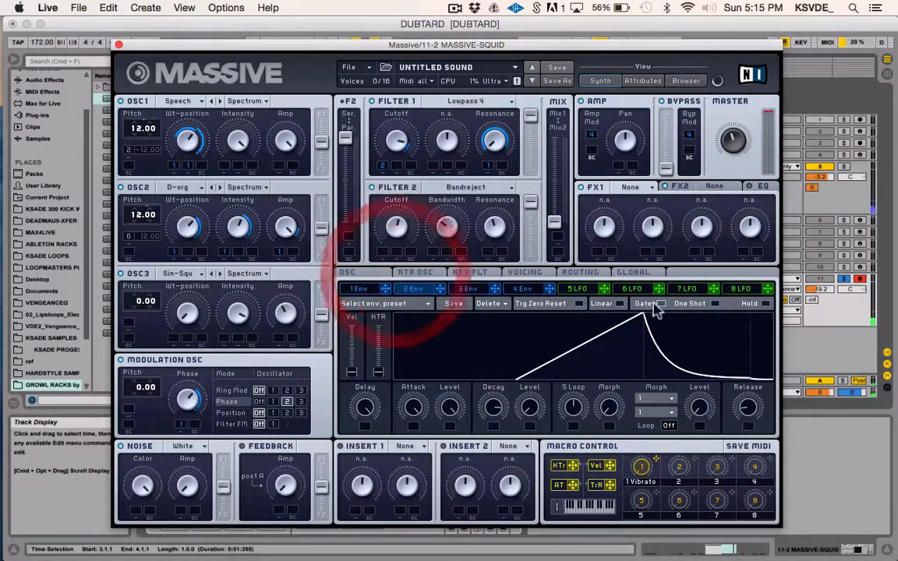
left_click_drag(602, 289, 387, 243)
- Move the Massive window aside, set the rack's MOD5-DEN macro to 14, and bring the window back
left_click_drag(288, 45, 539, 46)
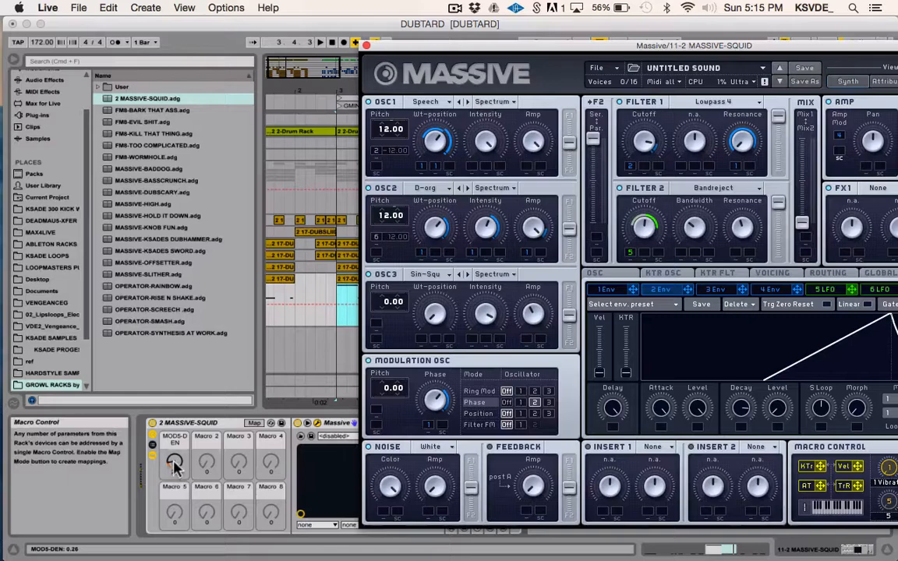
mouse_move(176, 466)
left_mouse_down()
mouse_move(175, 440)
mouse_move(175, 462)
left_mouse_up()
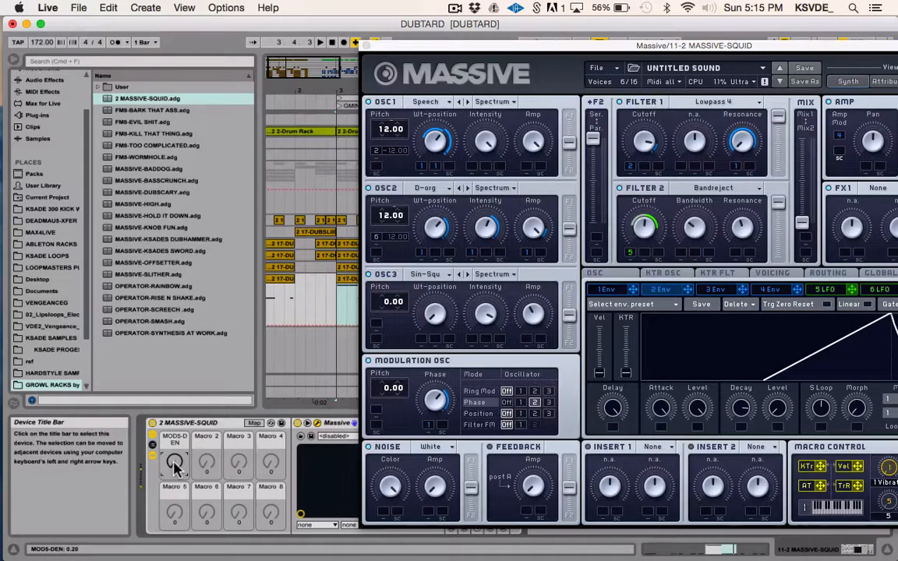
mouse_move(175, 466)
left_mouse_down()
mouse_move(176, 444)
mouse_move(175, 466)
left_mouse_up()
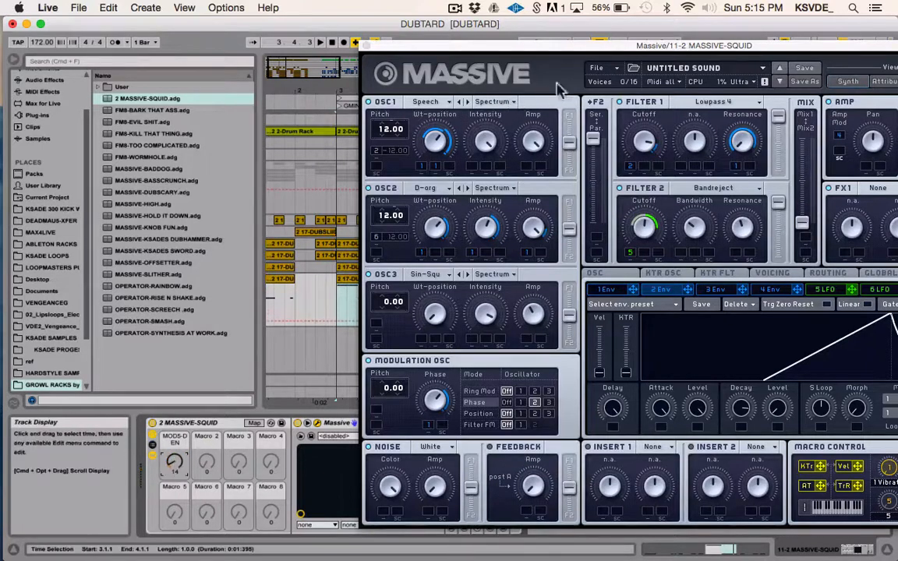
left_click_drag(560, 59, 234, 54)
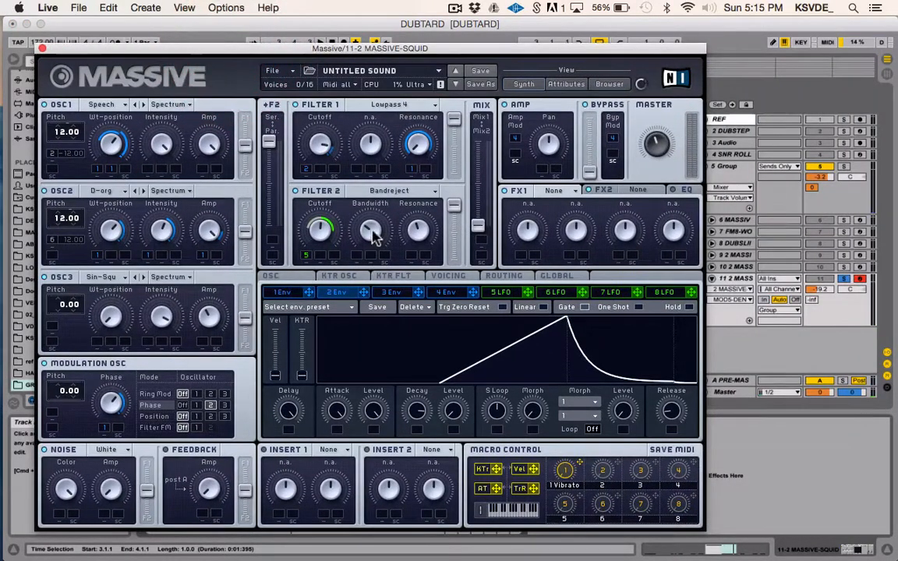
- Modulate Filter 2's bandwidth with LFO 5 from a base slightly below centre, and raise its resonance slightly above centre
left_click_drag(374, 172, 374, 205)
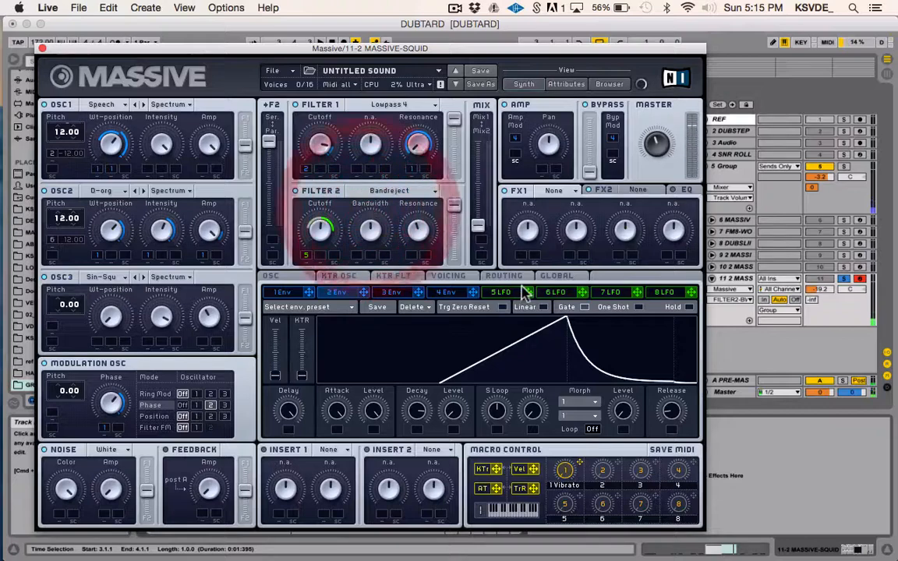
left_click(529, 293)
left_click_drag(499, 298, 360, 231)
left_click(373, 240)
left_click_drag(423, 234, 392, 221)
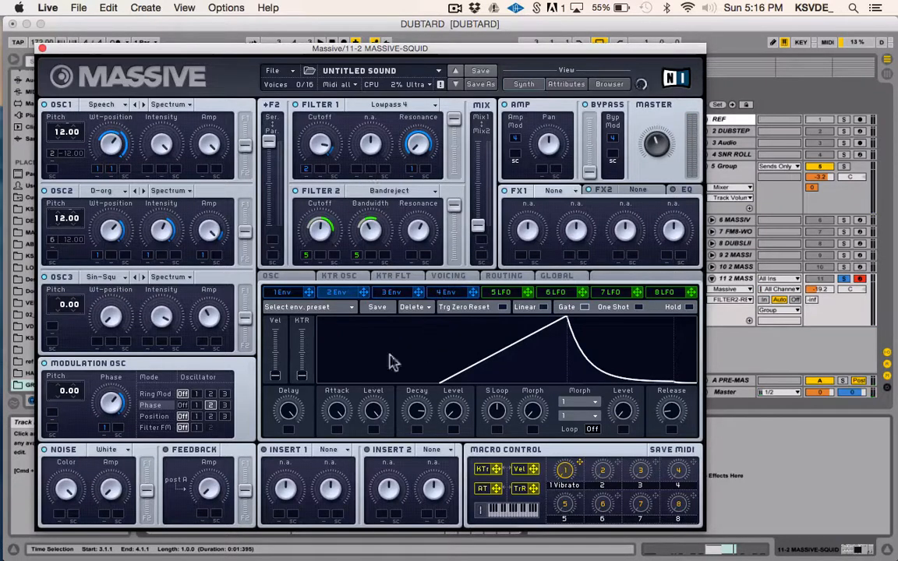
- Enable both inserts, loading the Parabolic Shaper in Insert 1 and the Hardclipper in Insert 2
left_click(274, 448)
left_click(326, 450)
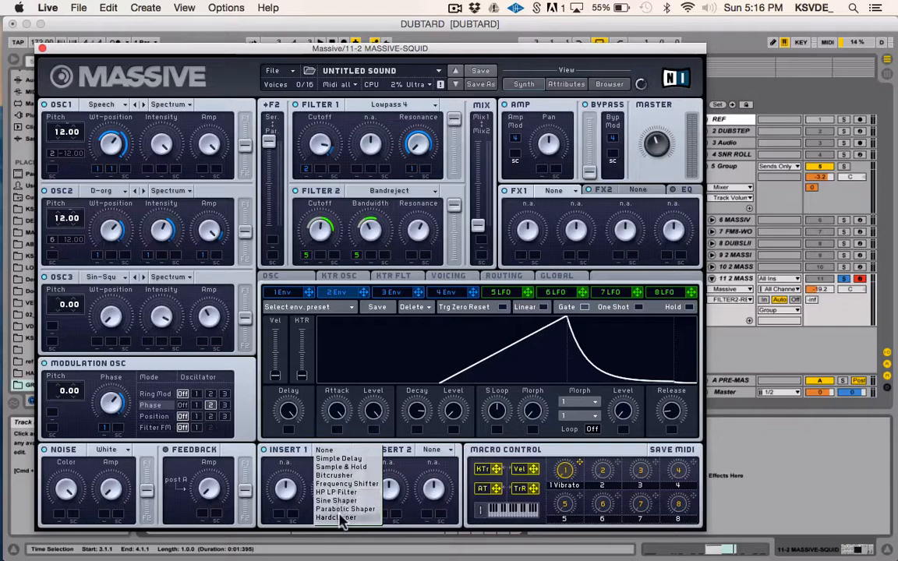
left_click(348, 511)
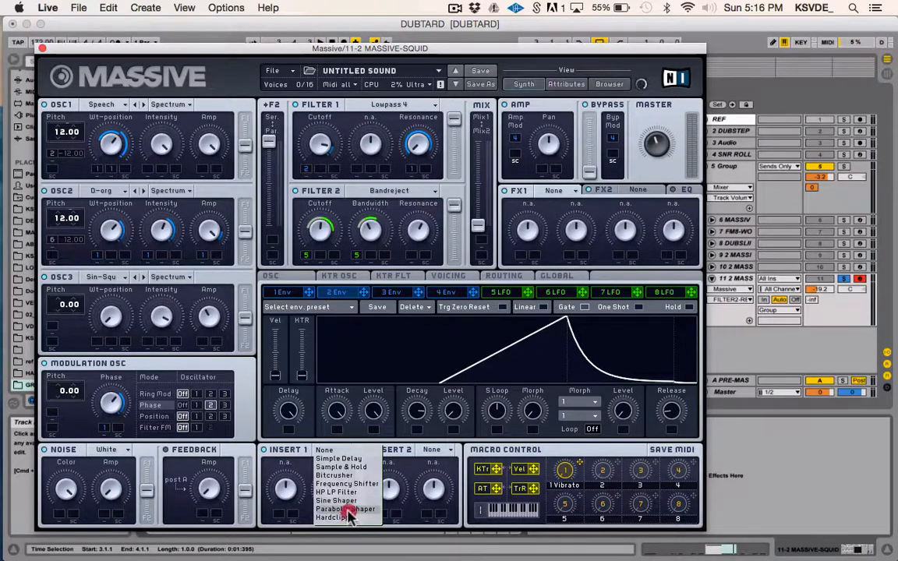
left_click(367, 450)
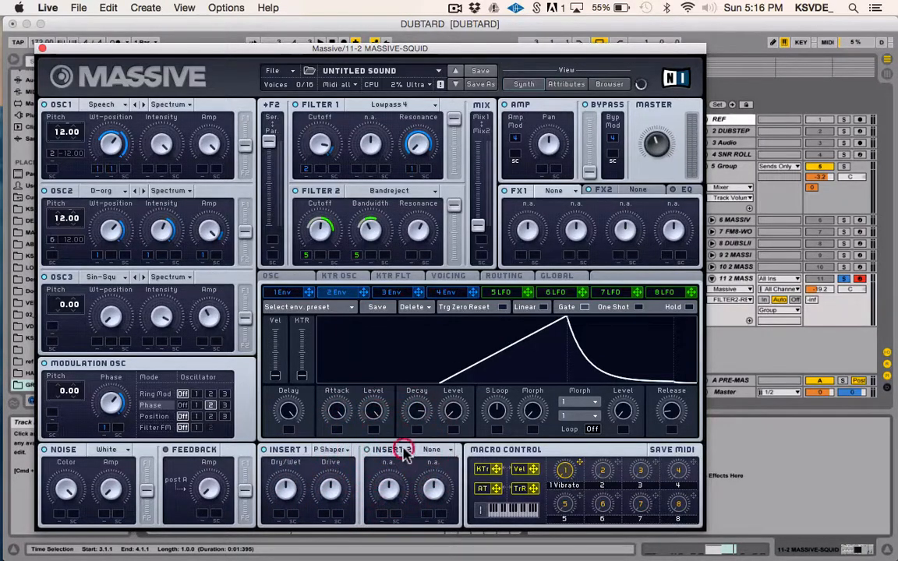
left_click(433, 450)
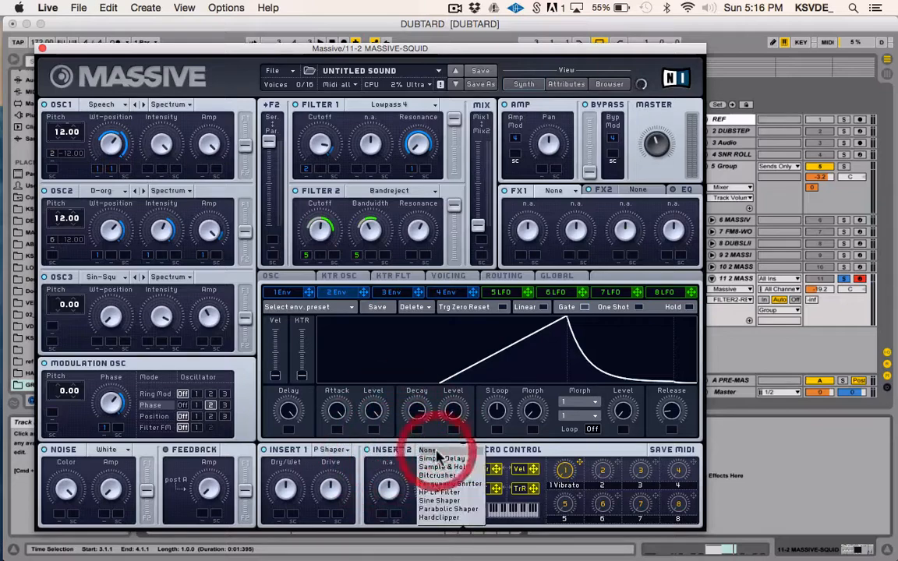
left_click(445, 518)
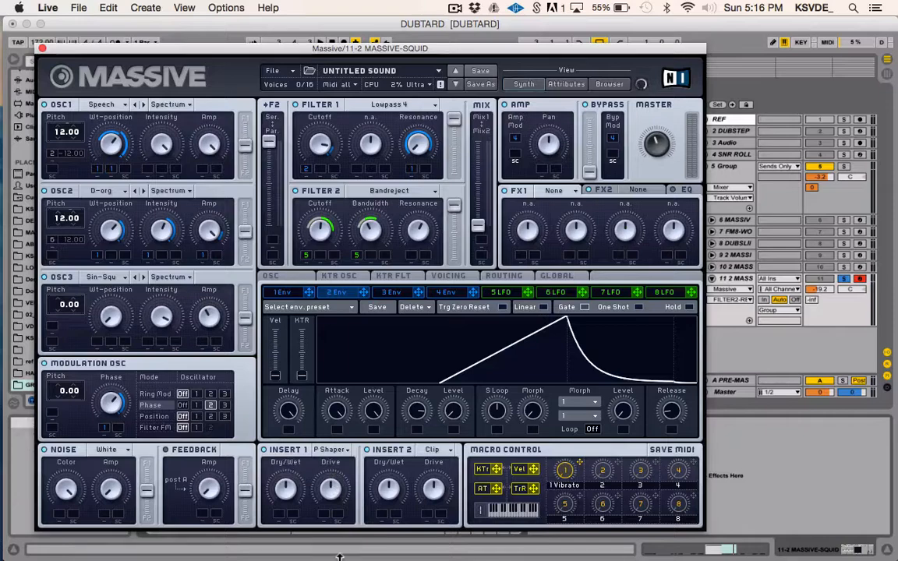
- Set Insert 1's dry/wet slightly above centre, and Insert 2's dry/wet to maximum with its drive slightly below centre
mouse_move(287, 489)
left_mouse_down()
mouse_move(290, 452)
mouse_move(303, 434)
mouse_move(288, 486)
left_mouse_up()
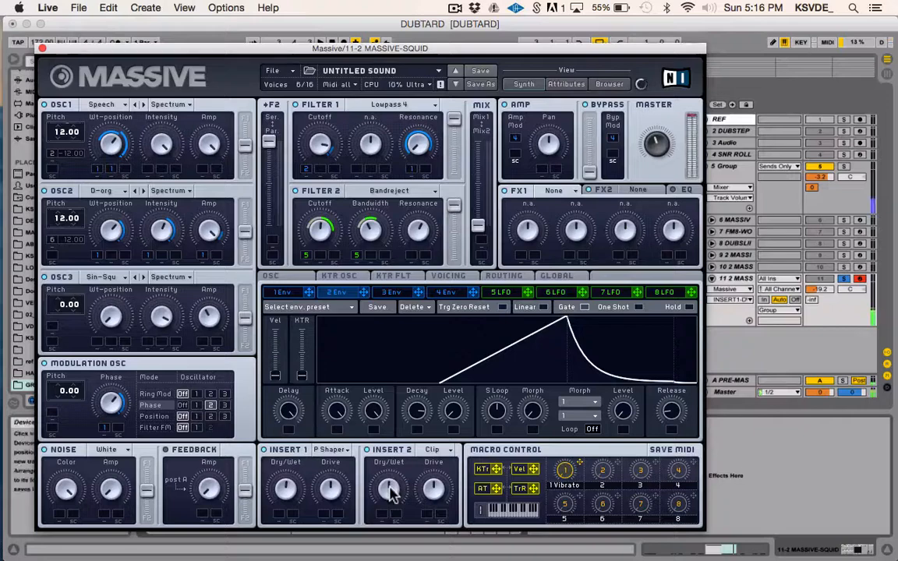
left_click_drag(392, 493, 382, 438)
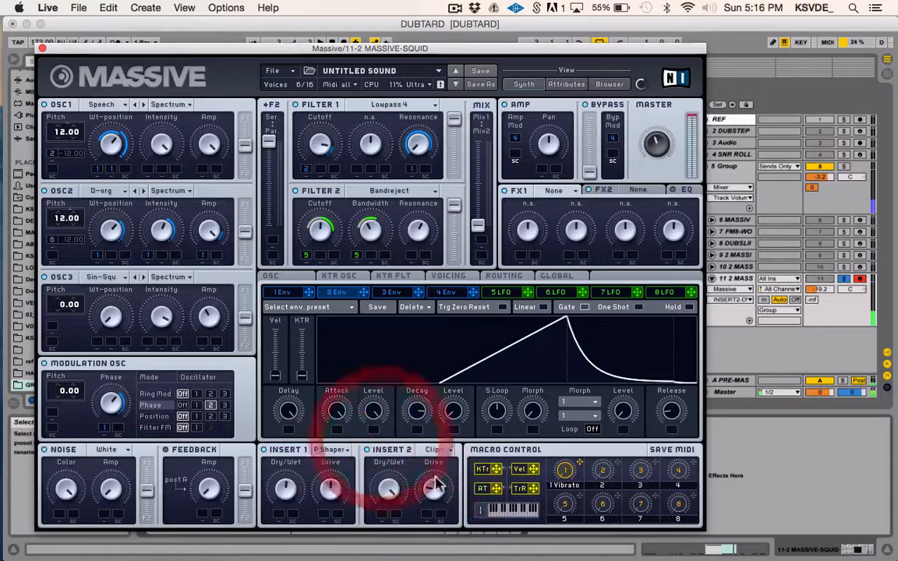
left_click_drag(437, 487, 439, 477)
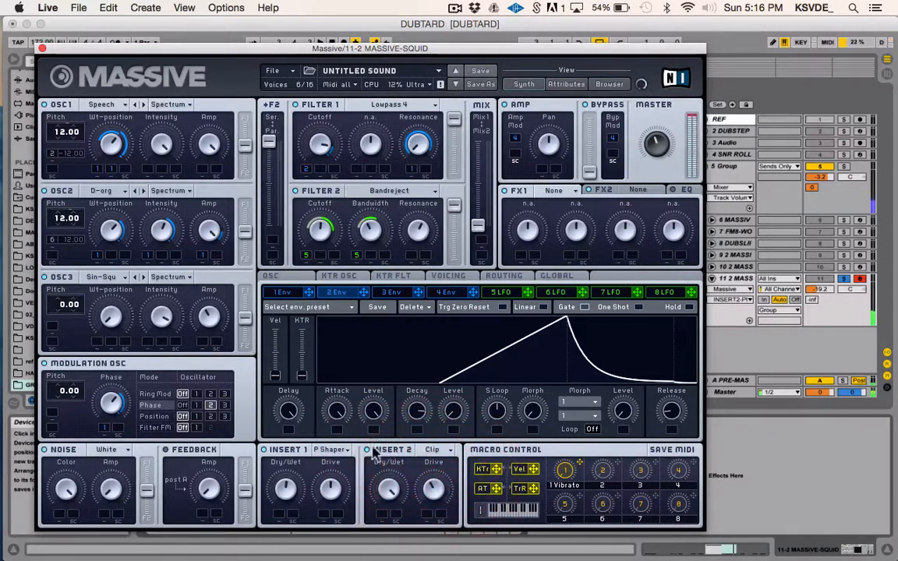
- Try the Bitcrusher in Insert 2 with the dry/wet and the crush amount both above centre
left_click(421, 449)
left_click(446, 481)
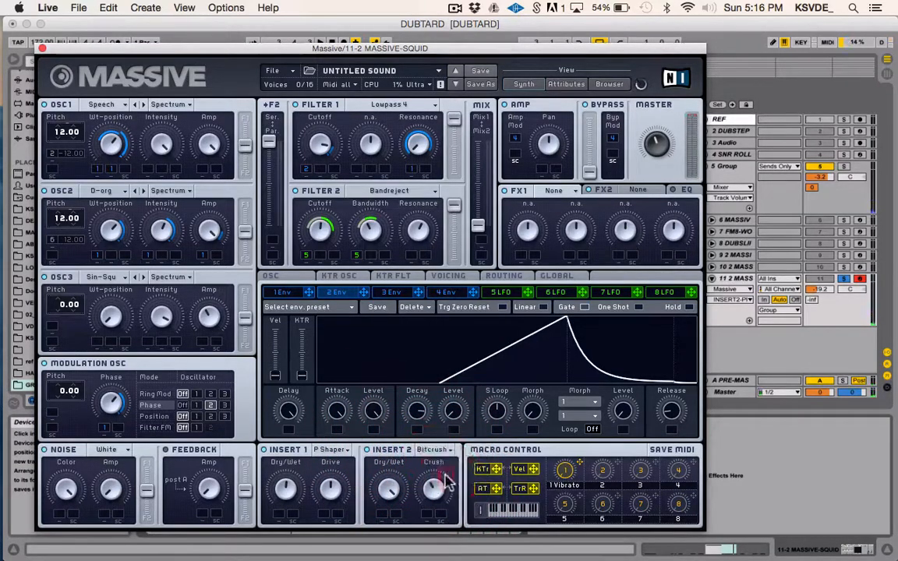
left_click_drag(391, 490, 391, 535)
mouse_move(436, 496)
left_mouse_down()
mouse_move(430, 424)
mouse_move(432, 511)
left_mouse_up()
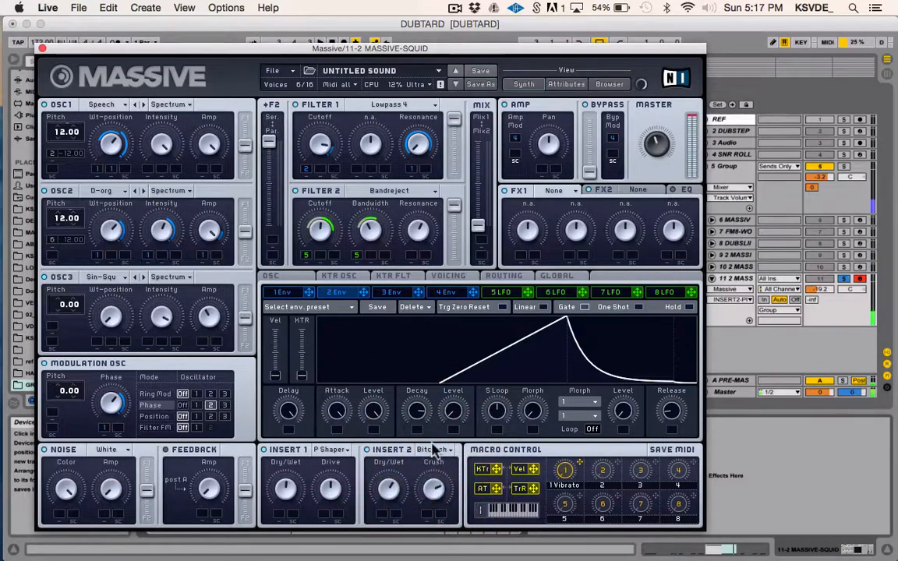
- Load the Frequency Shifter in Insert 2, lower its dry/wet well below centre, and reset its pitch to centre
left_click(430, 450)
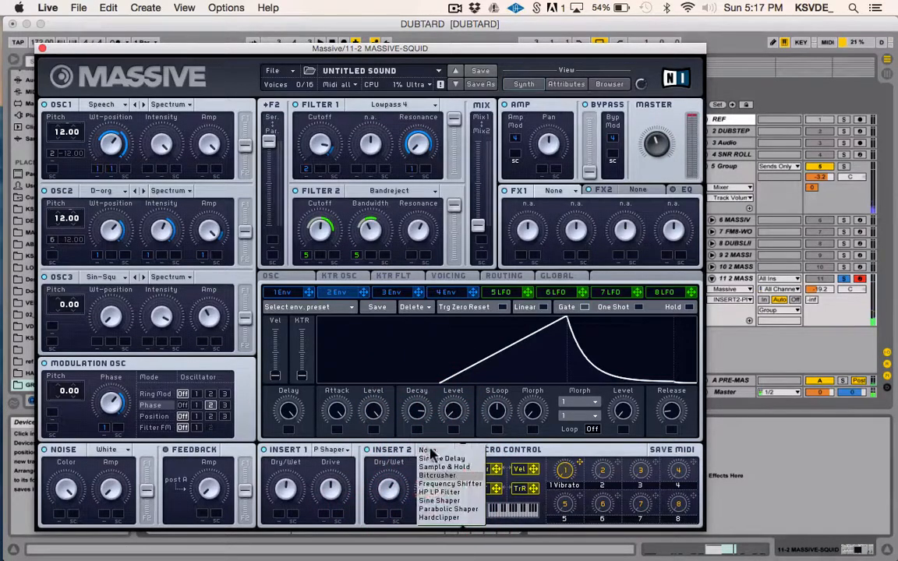
left_click(455, 484)
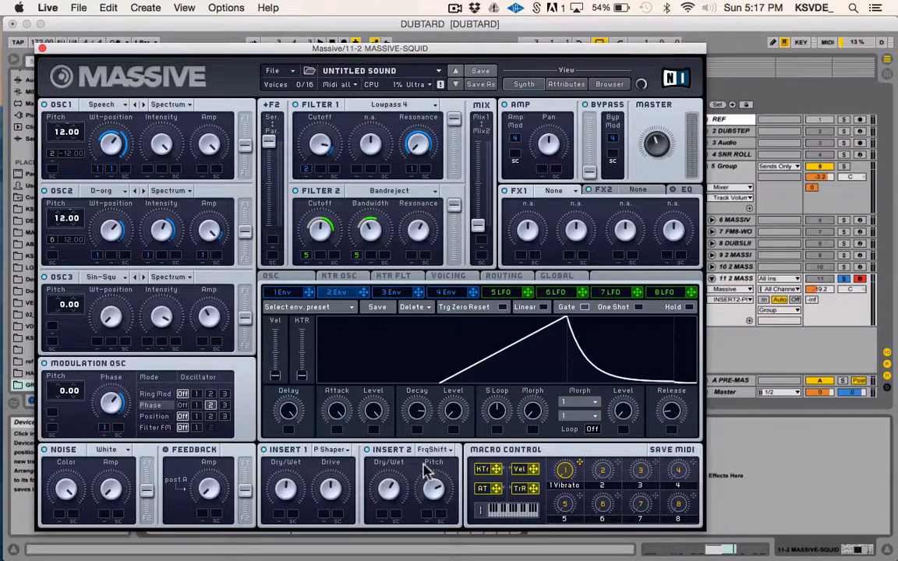
left_click(433, 451)
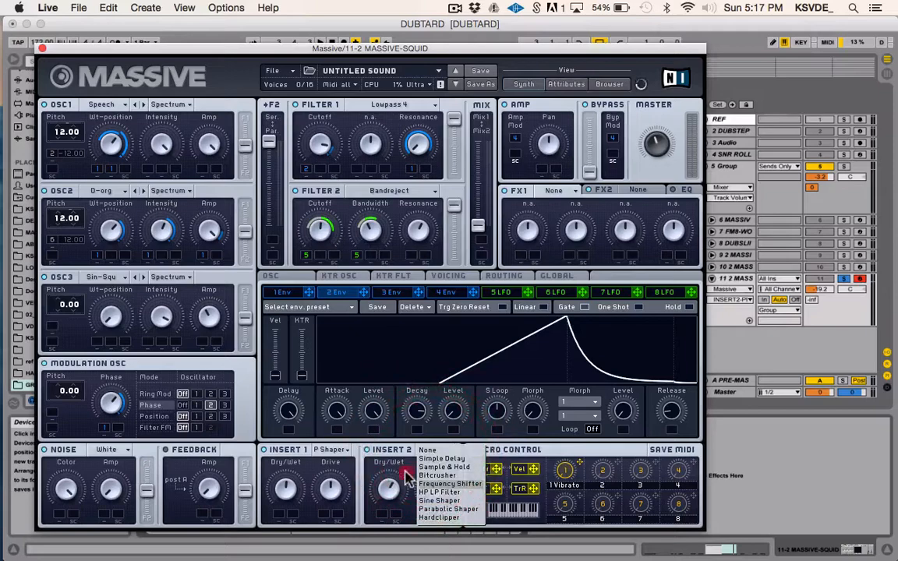
left_click(405, 475)
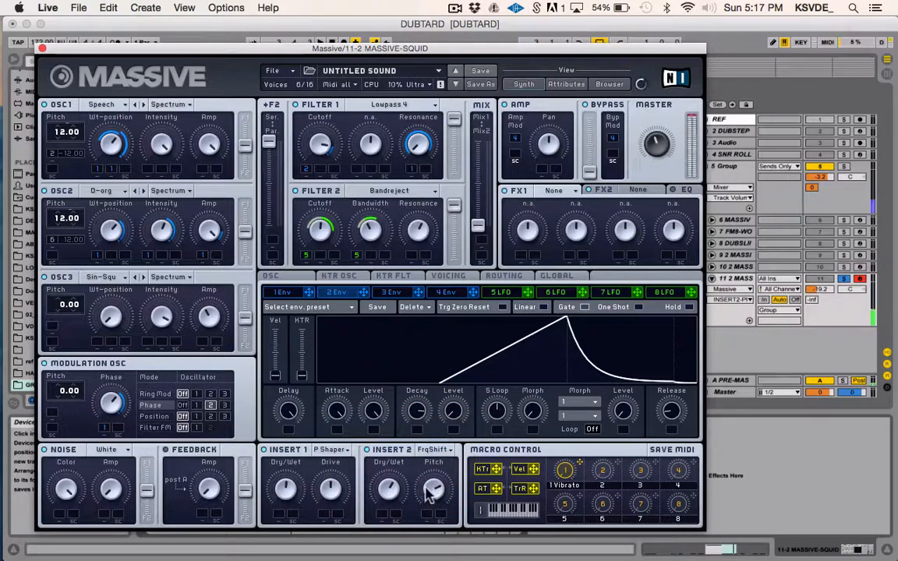
left_click_drag(431, 489, 442, 436)
left_click_drag(388, 490, 388, 528)
left_click_drag(436, 495, 438, 554)
double_click(434, 495)
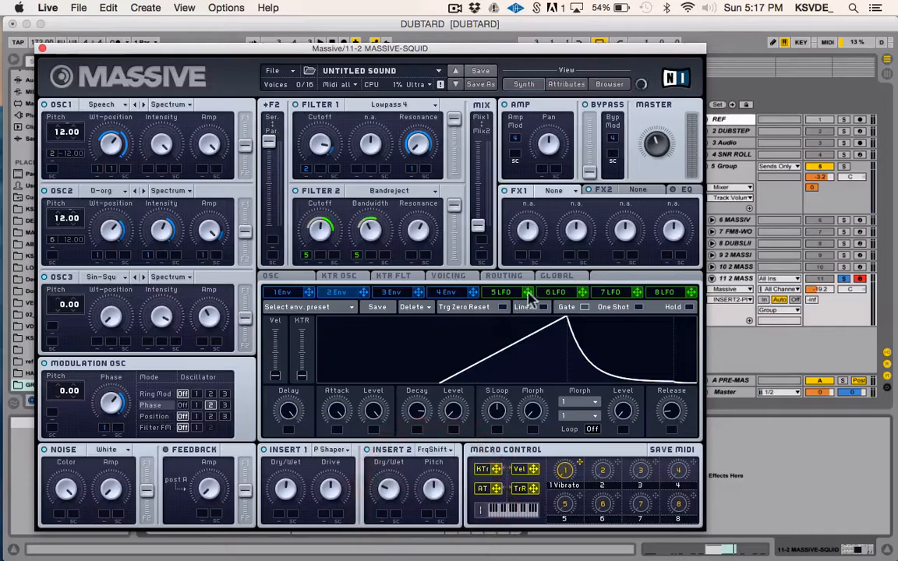
- Modulate Insert 2's pitch upward with Envelope 1, and raise its dry/wet to slightly below centre
left_click(311, 294)
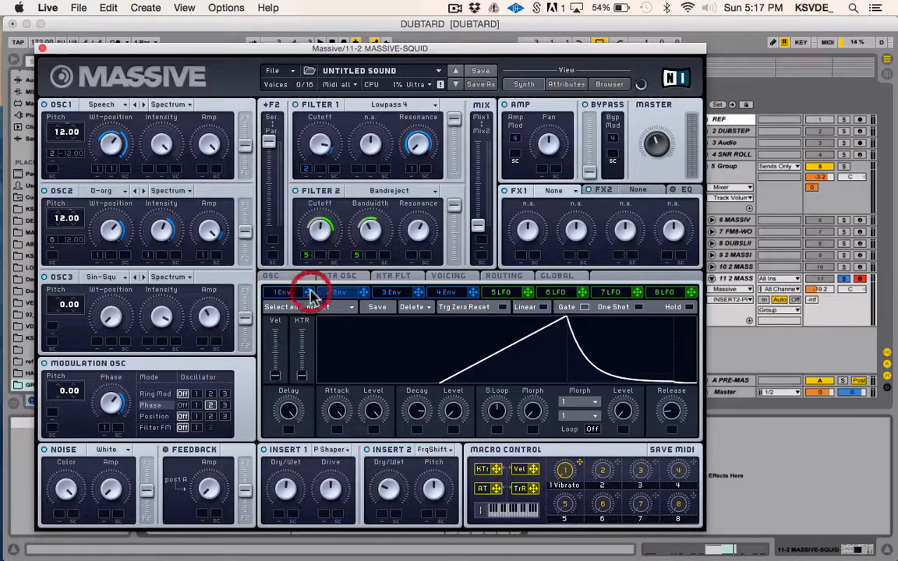
left_click(426, 514)
left_click_drag(426, 514, 430, 368)
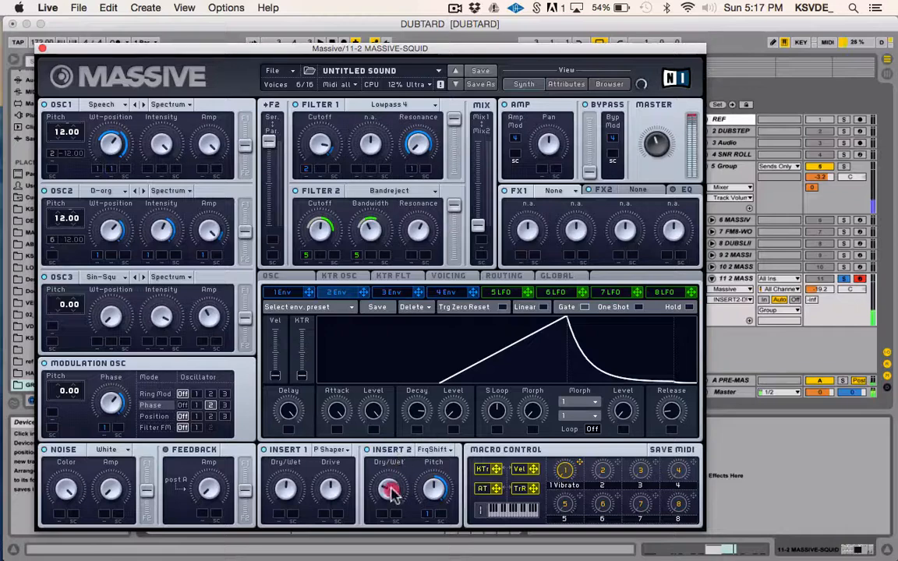
mouse_move(392, 493)
left_mouse_down()
mouse_move(390, 411)
mouse_move(391, 477)
left_mouse_up()
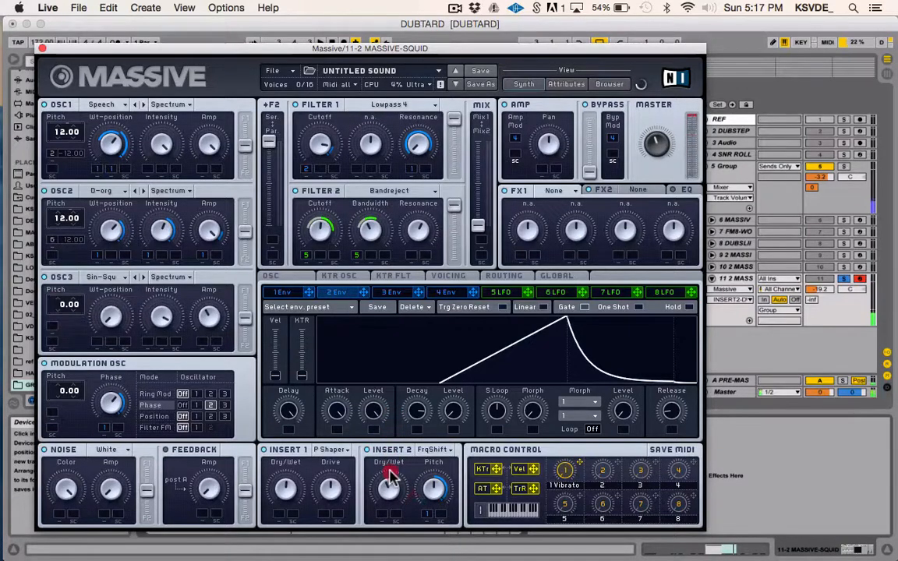
- Replace the modulation source on Insert 2's pitch with Envelope 2, and raise the insert's dry/wet above centre
left_click(296, 293)
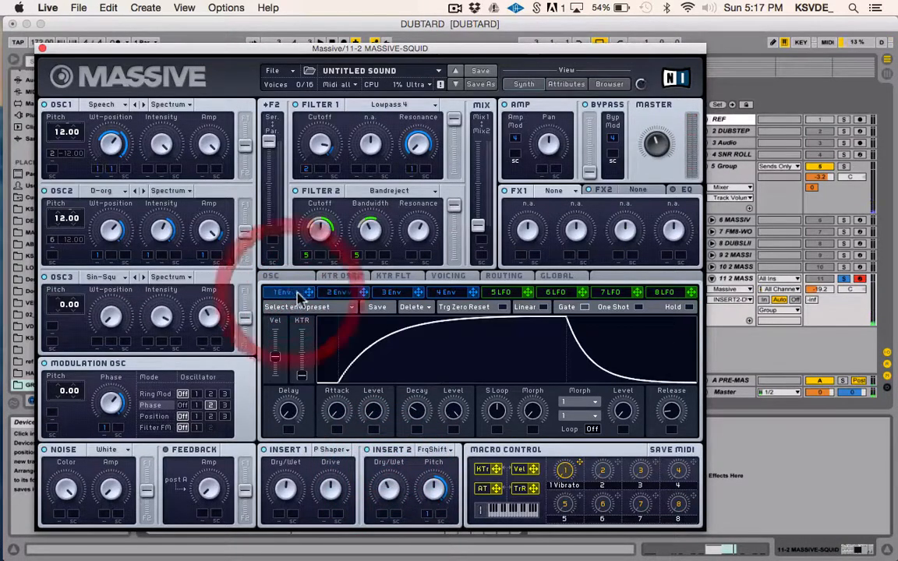
left_click(336, 293)
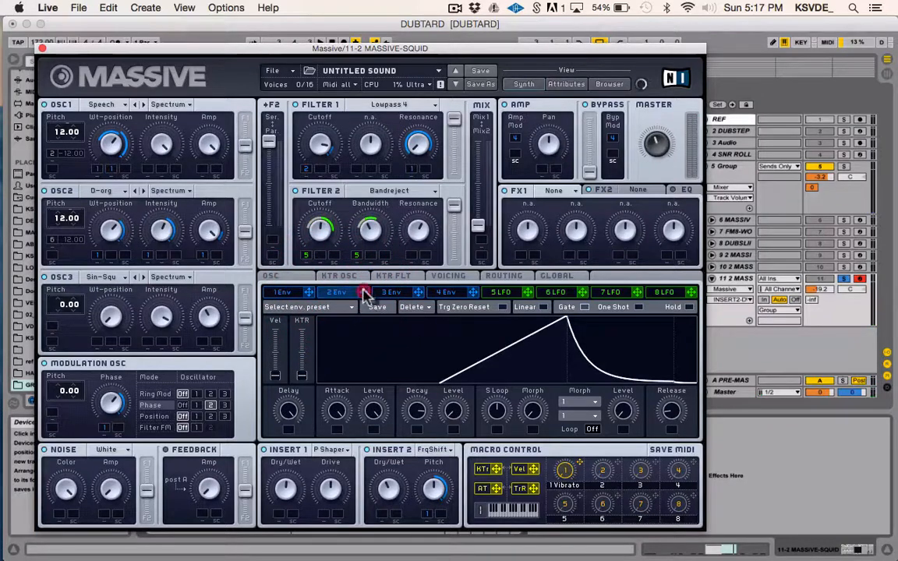
left_click_drag(365, 296, 427, 519)
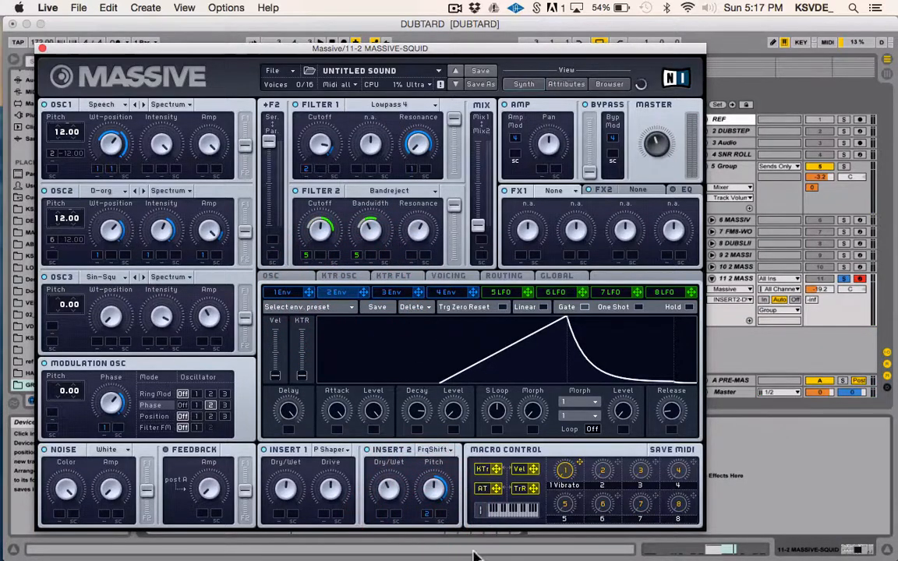
left_click_drag(395, 488, 396, 455)
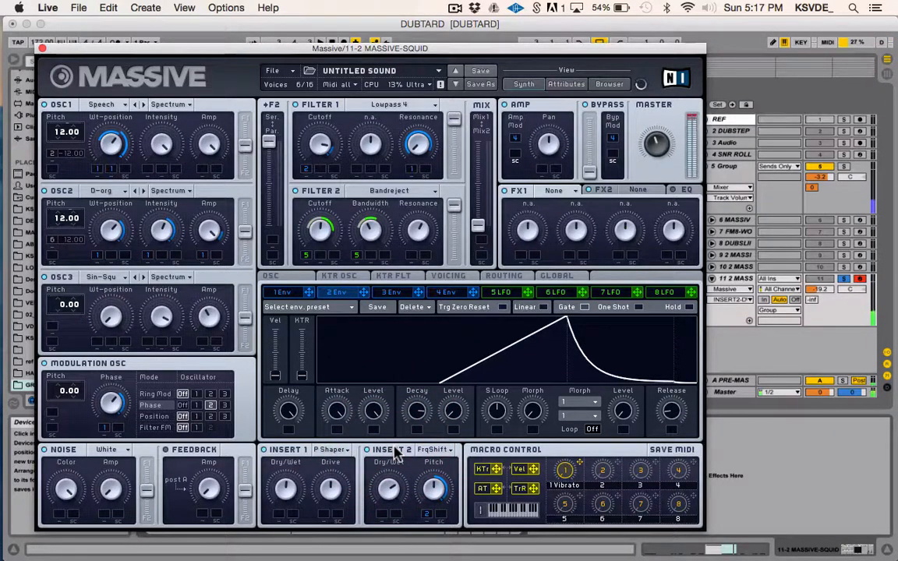
- Move the Massive window aside, set the rack's MOD5-DEN macro to 12, and move the window back
left_click_drag(274, 50, 613, 49)
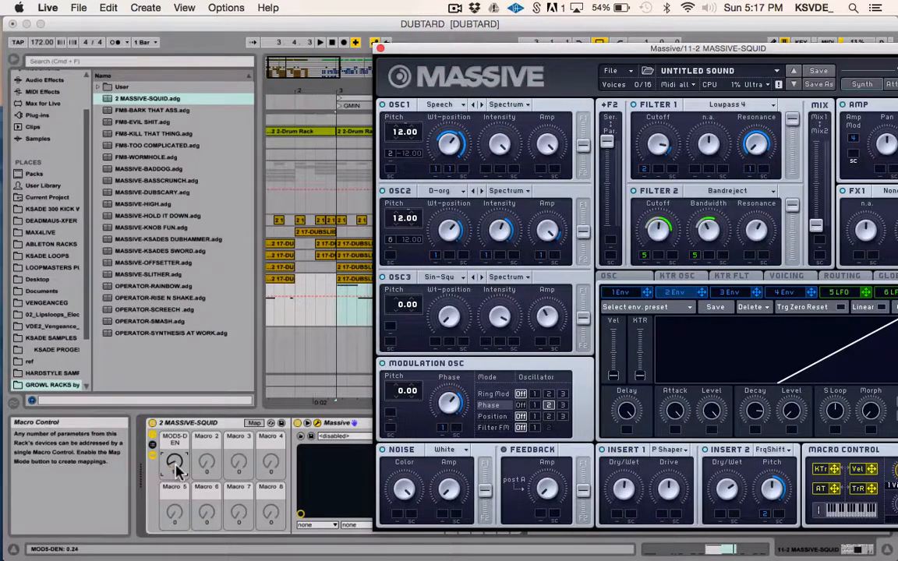
mouse_move(175, 466)
left_mouse_down()
mouse_move(175, 423)
mouse_move(175, 456)
left_mouse_up()
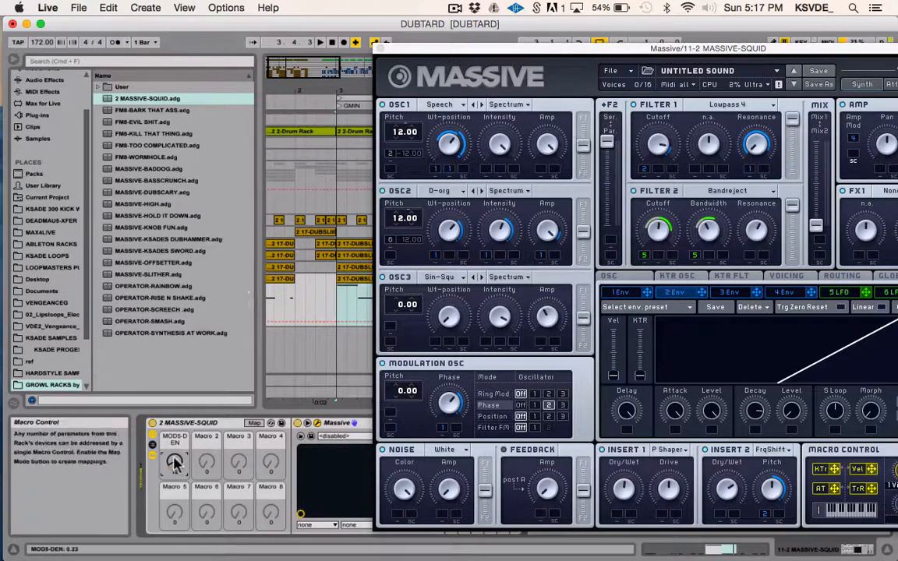
left_click_drag(646, 52, 346, 42)
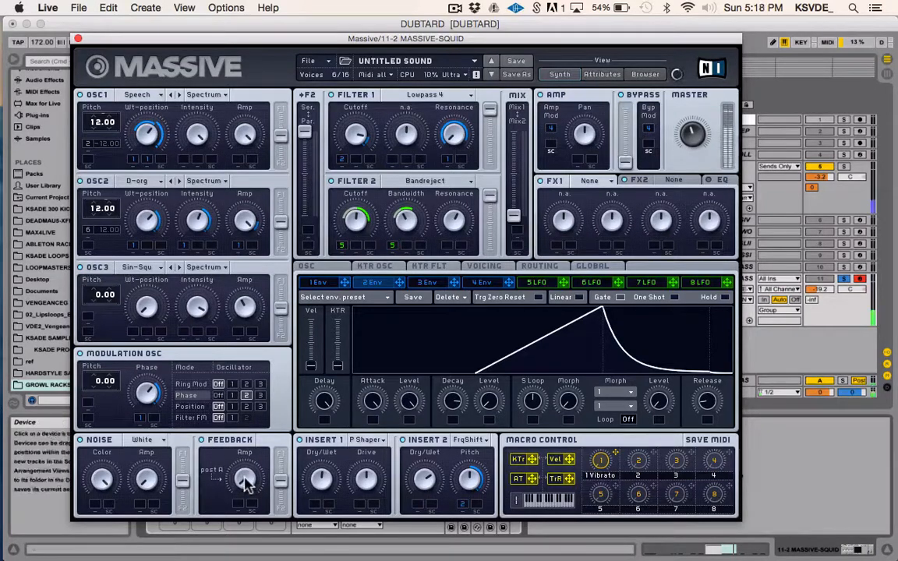
- Raise the Feedback amp to below centre, and modulate it with LFO 5
mouse_move(245, 478)
left_mouse_down()
mouse_move(245, 433)
mouse_move(246, 472)
mouse_move(243, 449)
left_mouse_up()
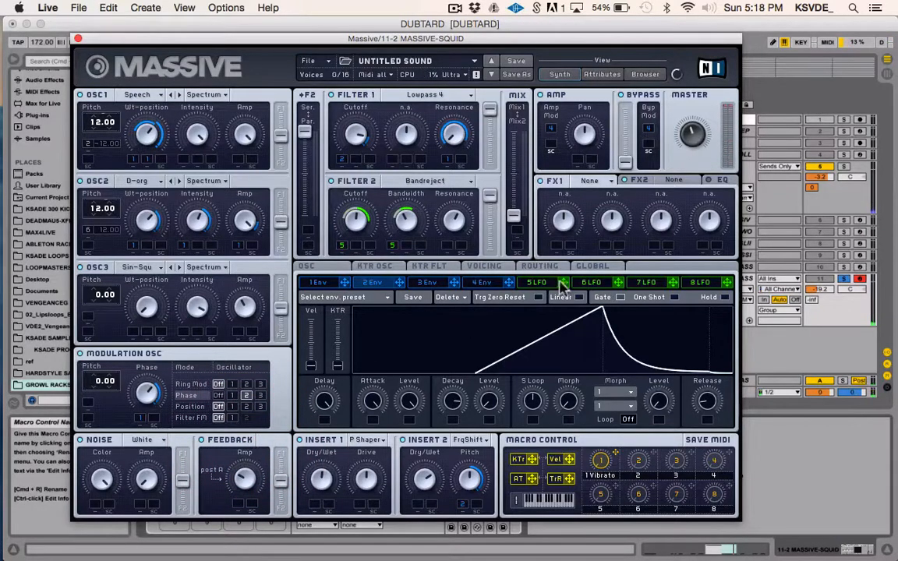
mouse_move(561, 282)
left_mouse_down()
mouse_move(225, 510)
mouse_move(240, 483)
mouse_move(237, 497)
left_mouse_up()
left_click(240, 502)
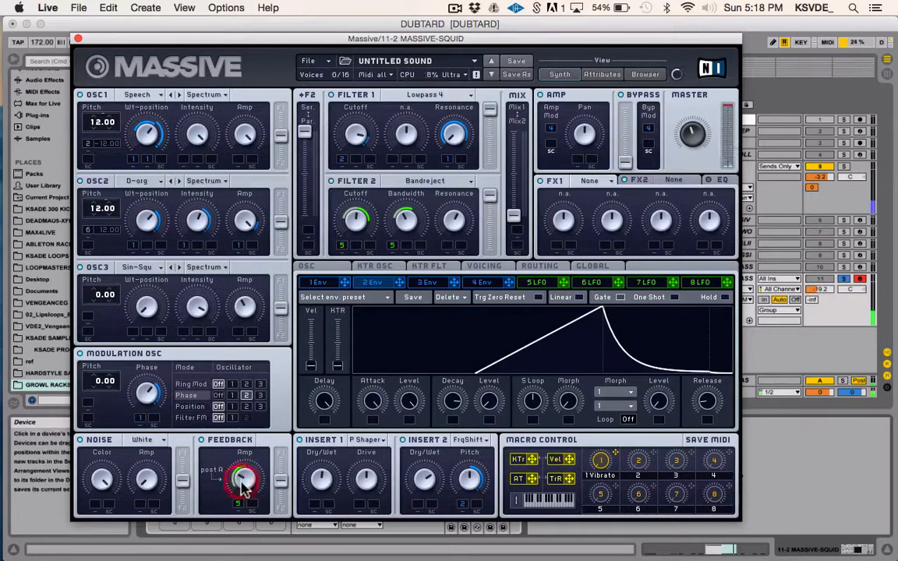
- Close the Massive window, set the rack's MOD5-DEN macro to 43, and reopen the plug-in window
left_click_drag(75, 40, 231, 45)
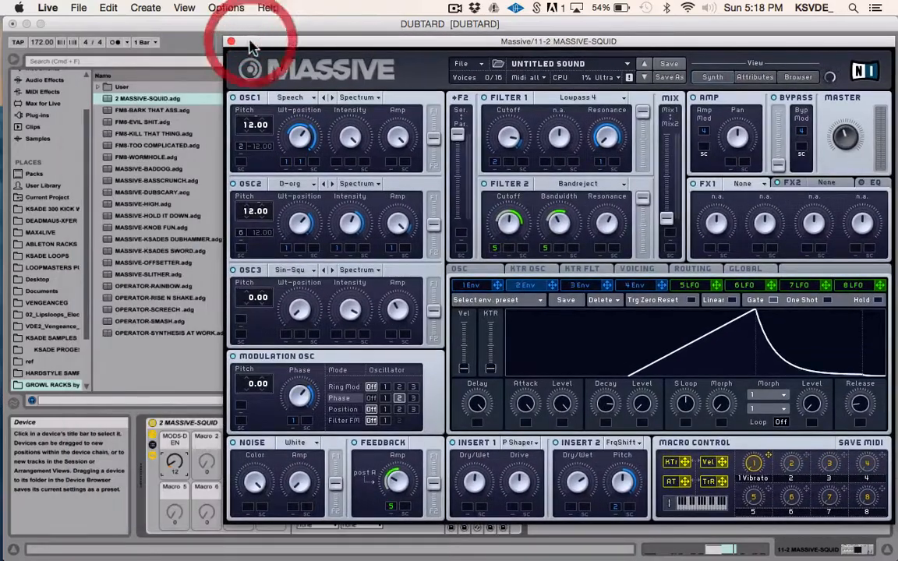
left_click(230, 42)
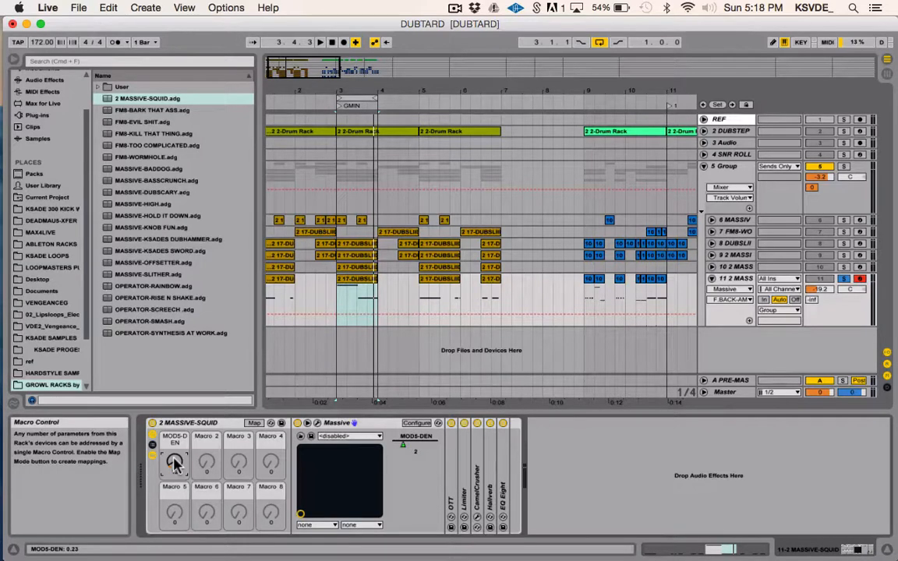
mouse_move(174, 463)
left_mouse_down()
mouse_move(174, 441)
mouse_move(174, 456)
left_mouse_up()
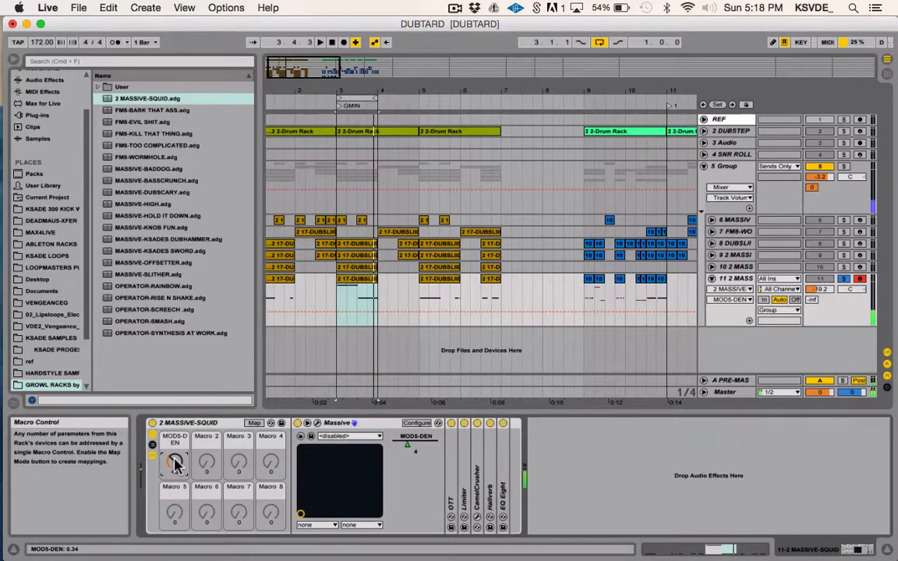
left_click(315, 423)
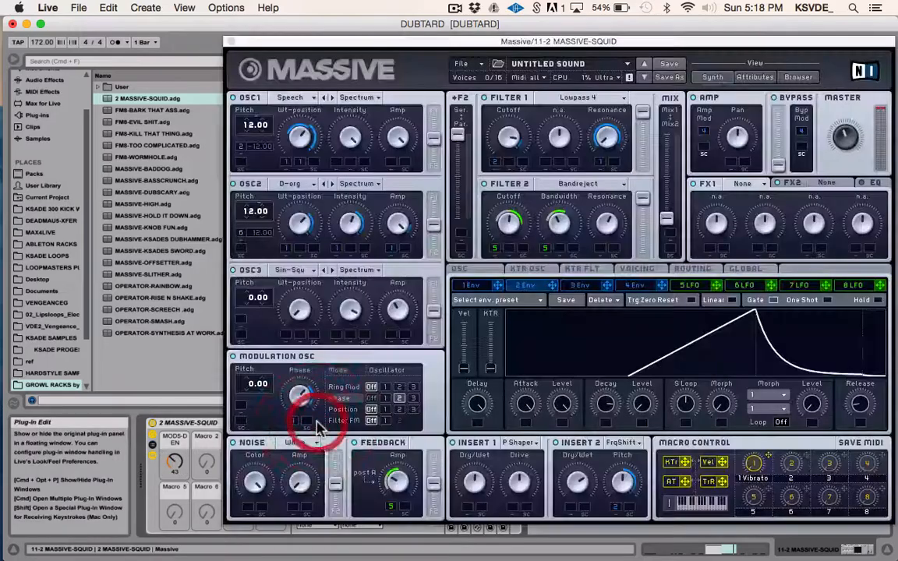
- Load the Classic Tube effect in FX1, raise its dry/wet, and lower its drive
left_click_drag(677, 46, 551, 53)
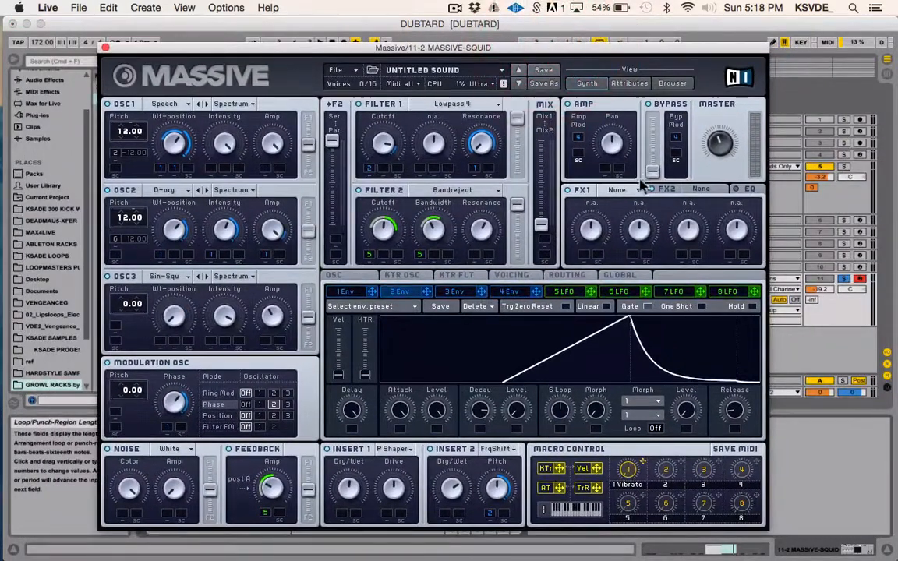
left_click(619, 191)
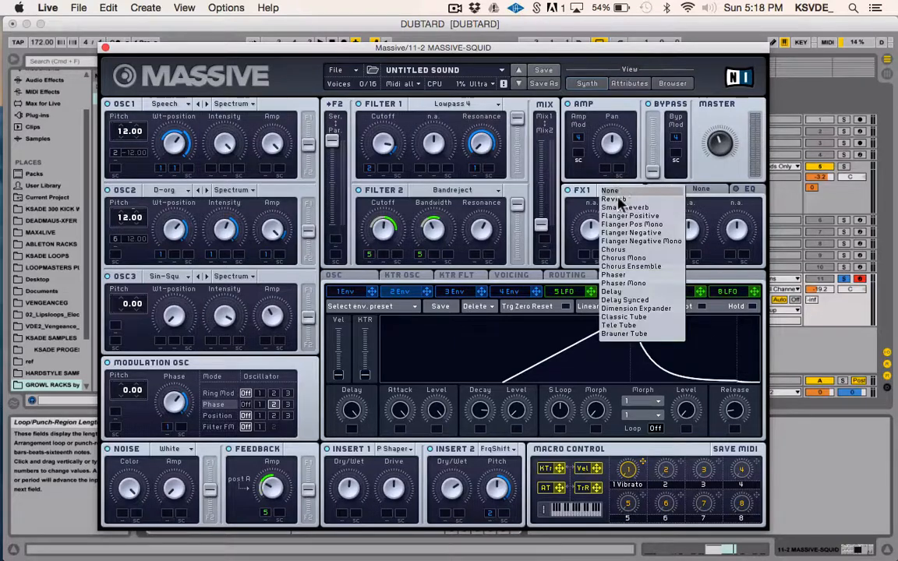
left_click(627, 319)
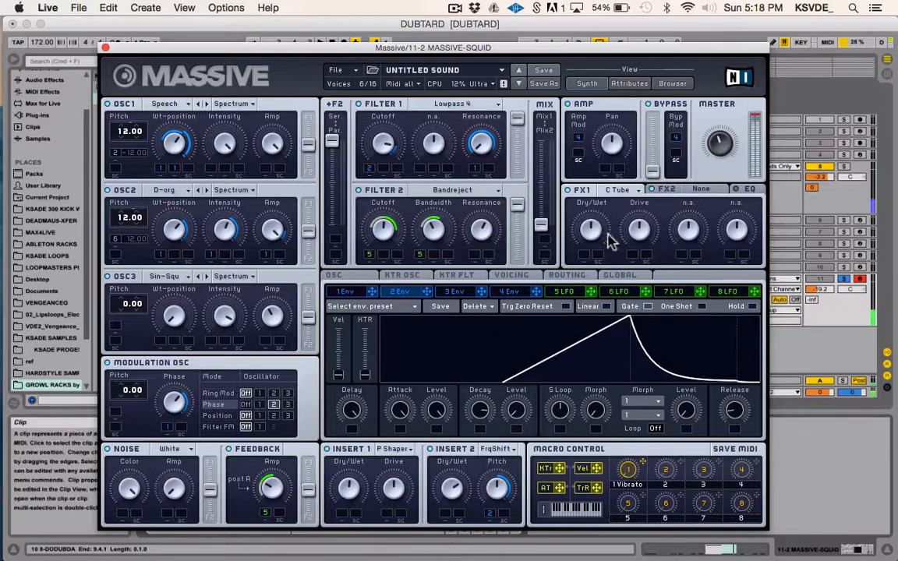
left_click_drag(639, 229, 634, 257)
left_click_drag(592, 230, 594, 139)
mouse_move(641, 238)
left_mouse_down()
mouse_move(646, 166)
mouse_move(643, 247)
left_mouse_up()
- Load the Brauner Tube effect in FX1, lower its dry/wet, and raise its drive to centre
left_click(617, 190)
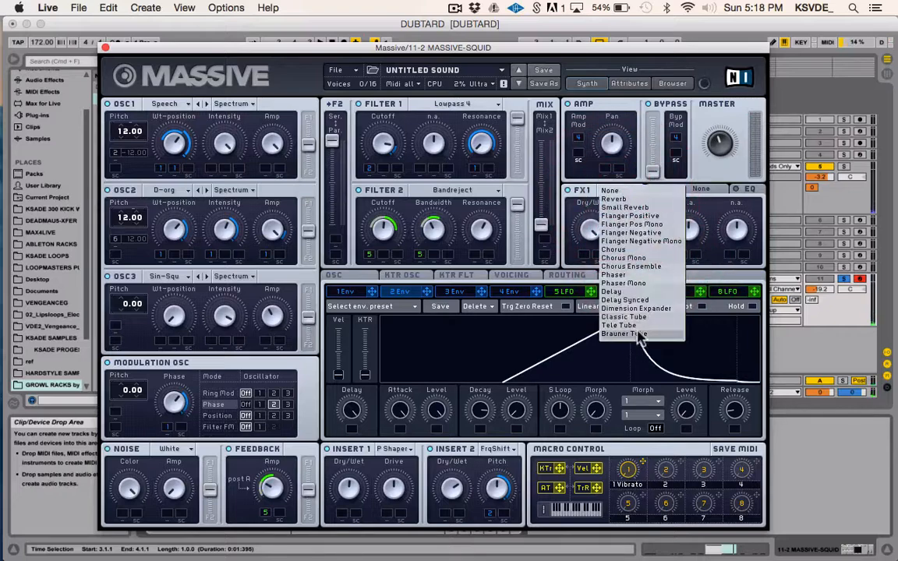
left_click(637, 334)
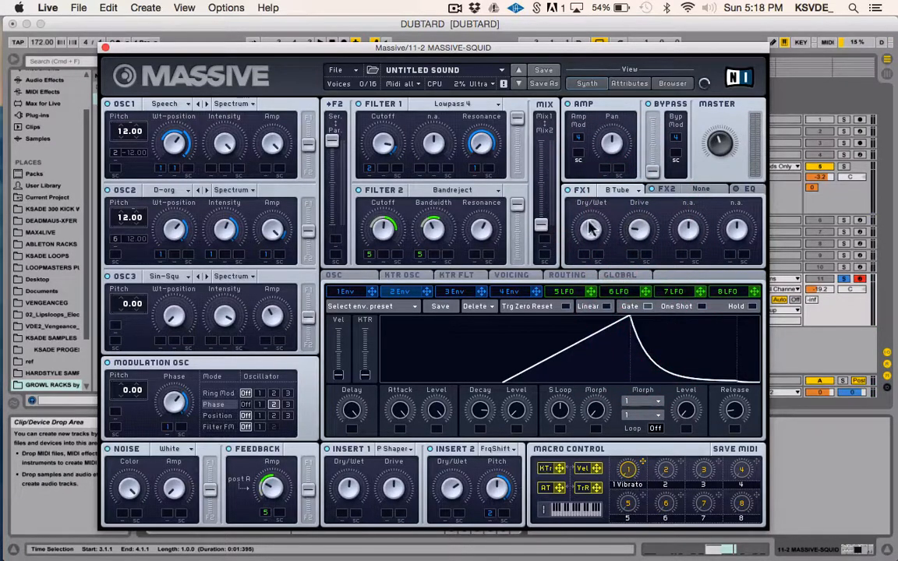
left_click_drag(589, 223, 594, 310)
left_click_drag(635, 241, 637, 183)
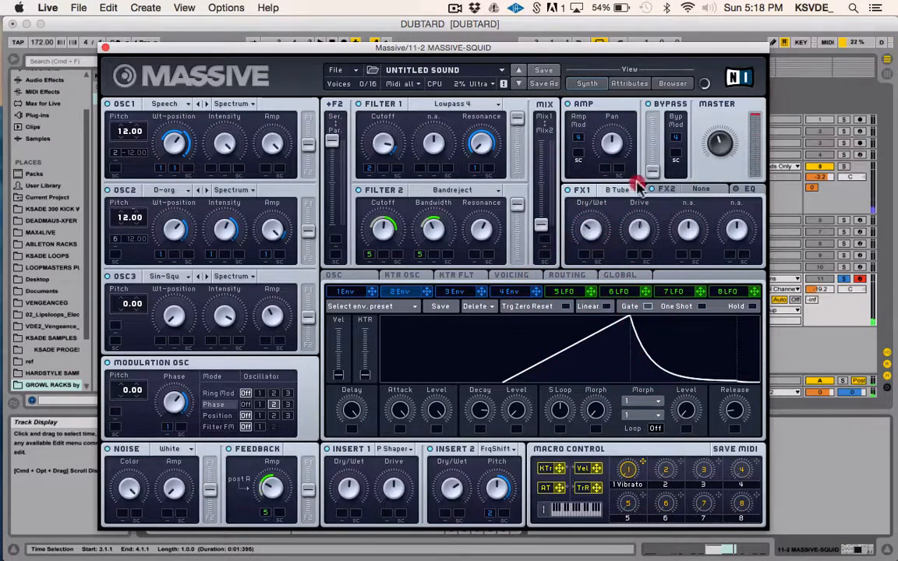
- Load the Chorus effect in FX1, raise its dry/wet to centre, and reduce its rate, depth and offset
left_click(617, 189)
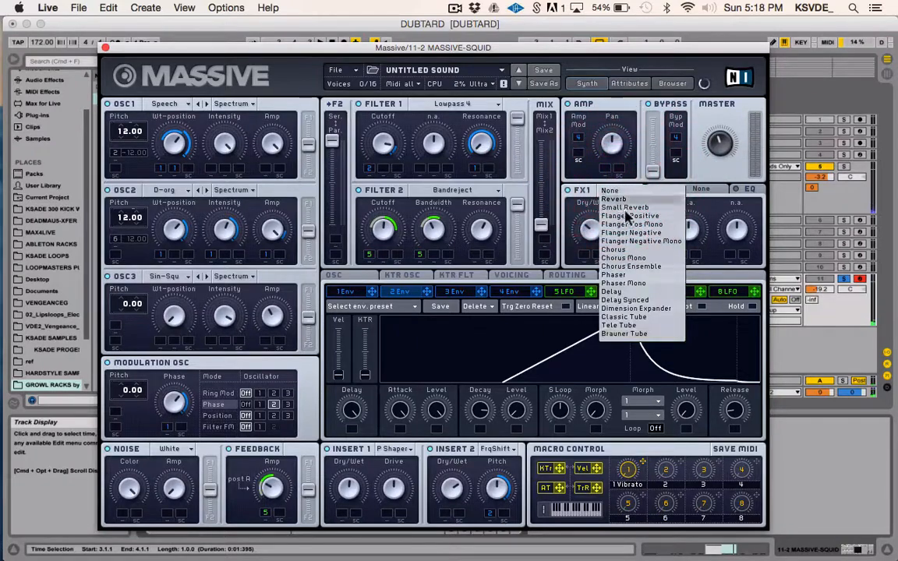
left_click(637, 250)
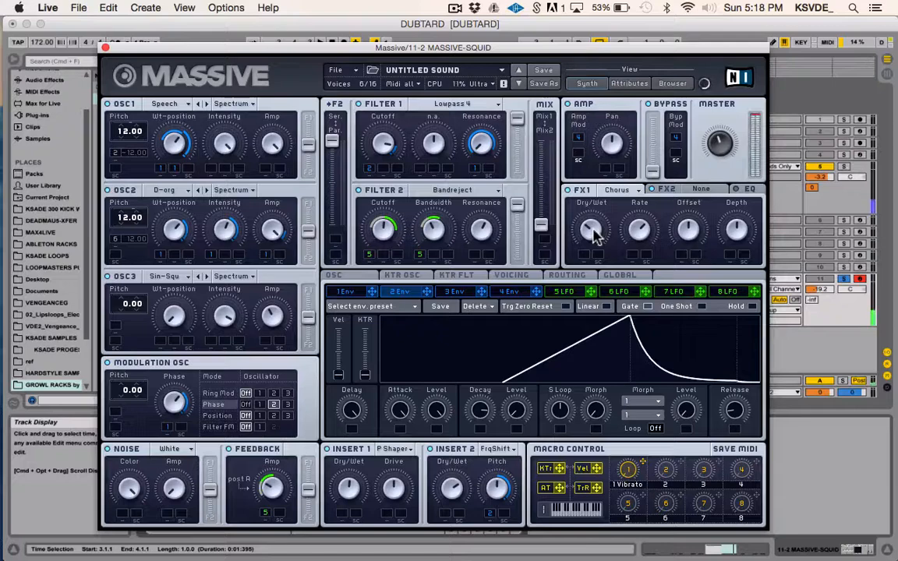
mouse_move(593, 228)
left_mouse_down()
mouse_move(598, 191)
mouse_move(598, 211)
mouse_move(647, 266)
mouse_move(637, 286)
left_mouse_up()
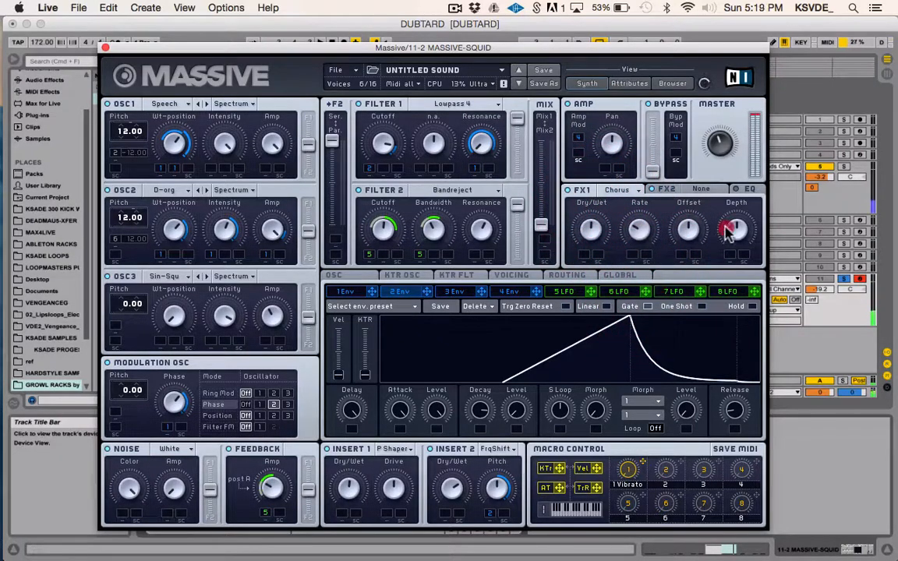
mouse_move(725, 232)
left_mouse_down()
mouse_move(730, 176)
mouse_move(732, 245)
mouse_move(700, 220)
left_mouse_up()
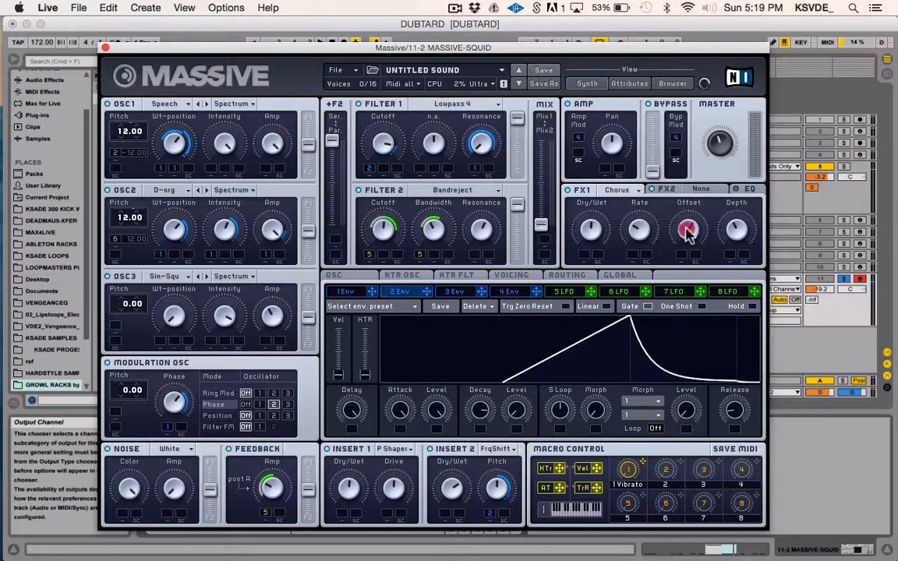
left_click_drag(687, 231, 691, 287)
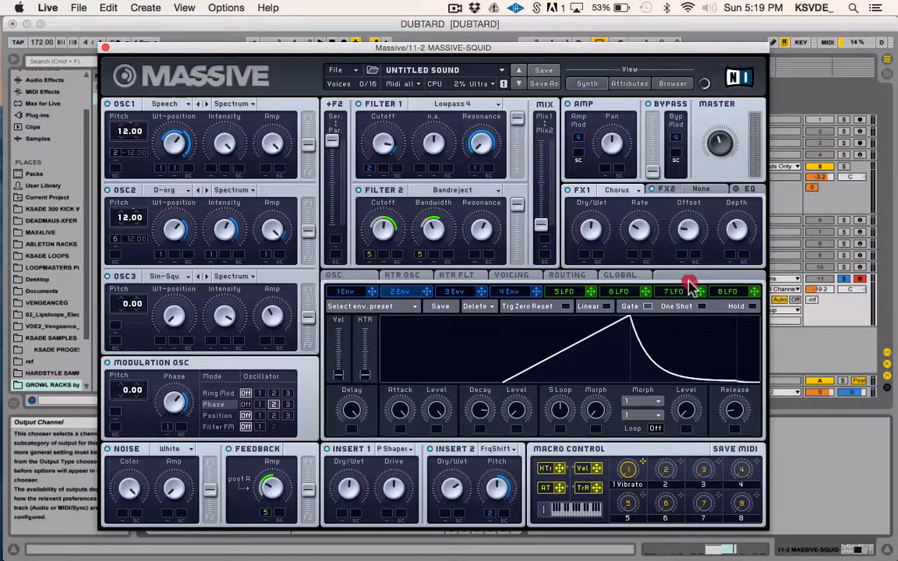
- Raise the Chorus rate to near maximum, readjust its depth, and bring its dry/wet down low
left_click_drag(640, 230, 653, 161)
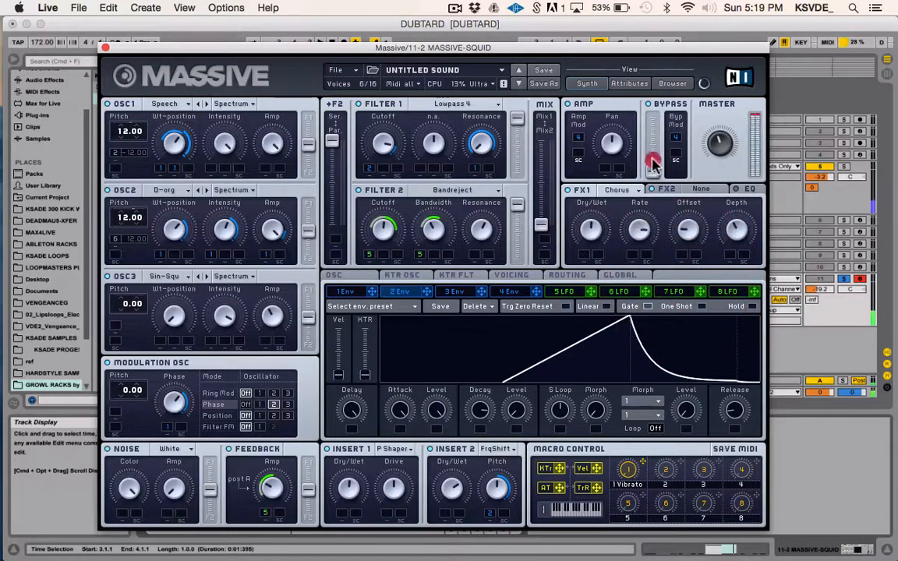
mouse_move(737, 235)
left_mouse_down()
mouse_move(735, 194)
mouse_move(737, 242)
left_mouse_up()
left_click_drag(591, 229, 595, 266)
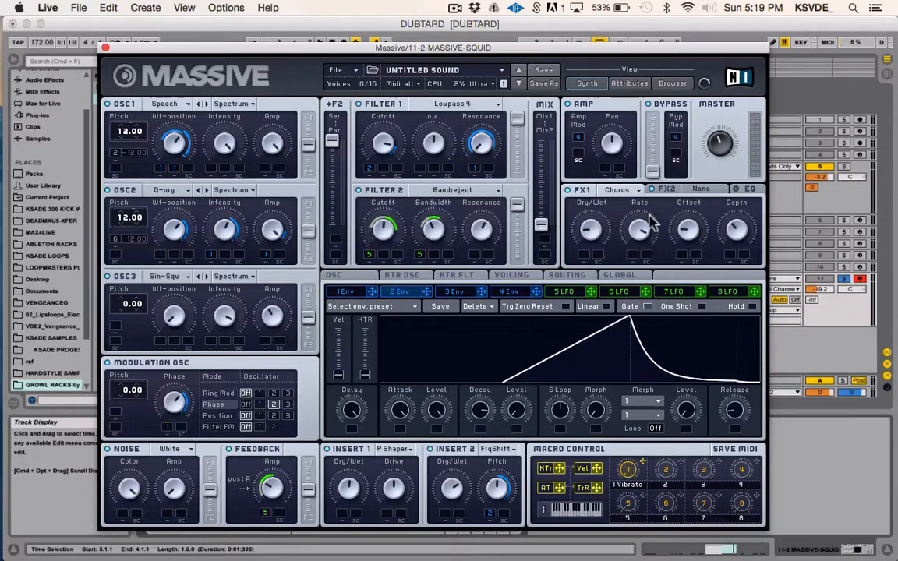
mouse_move(591, 228)
left_mouse_down()
mouse_move(600, 174)
mouse_move(601, 235)
left_mouse_up()
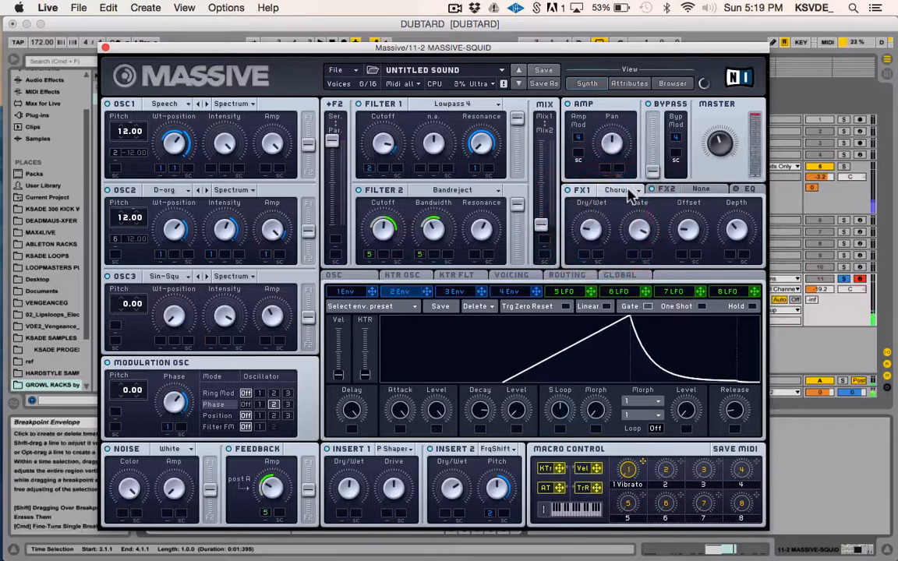
- Load the Dimension Expander effect in FX1, adjust its dry/wet to a low setting, and reduce its size
left_click(629, 192)
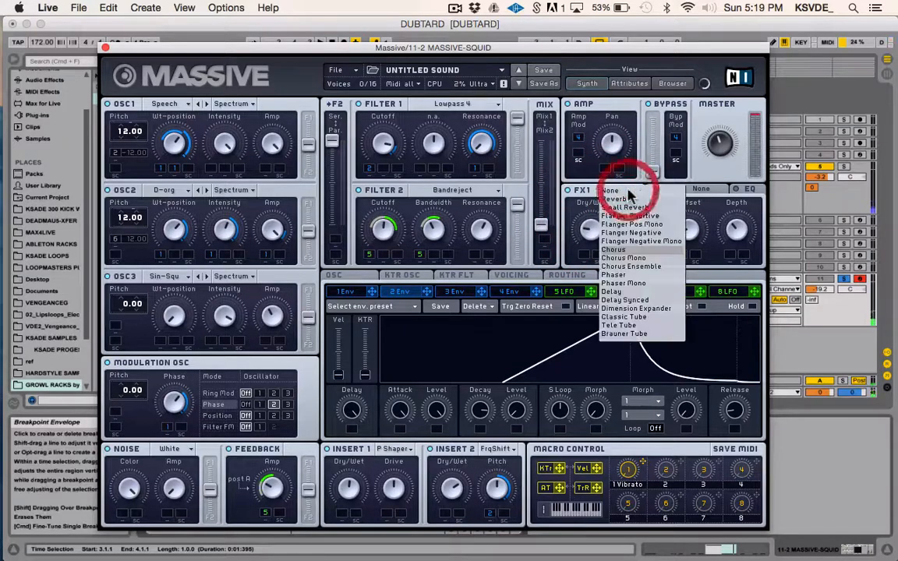
left_click(647, 309)
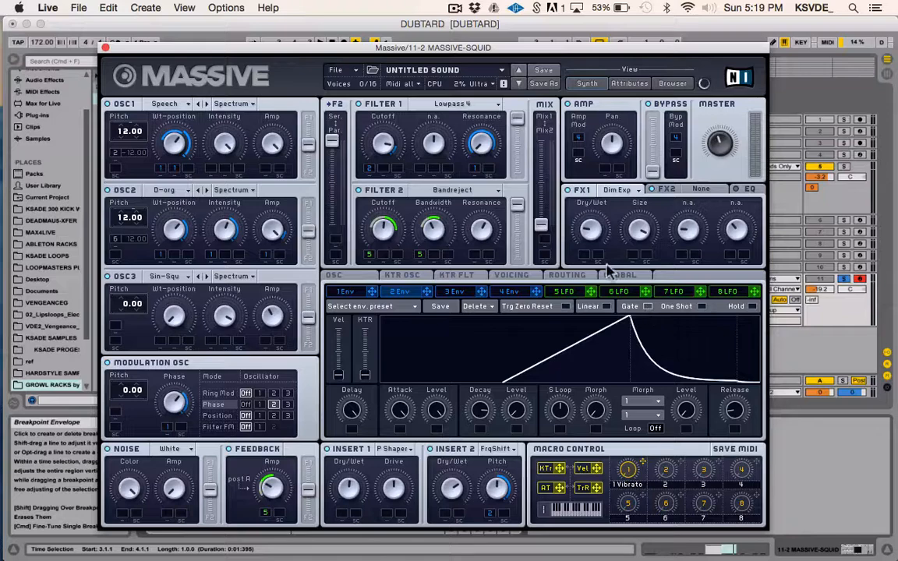
left_click(635, 318)
left_click_drag(589, 232, 590, 190)
mouse_move(635, 229)
left_mouse_down()
mouse_move(635, 239)
mouse_move(640, 182)
mouse_move(638, 229)
mouse_move(593, 241)
left_mouse_up()
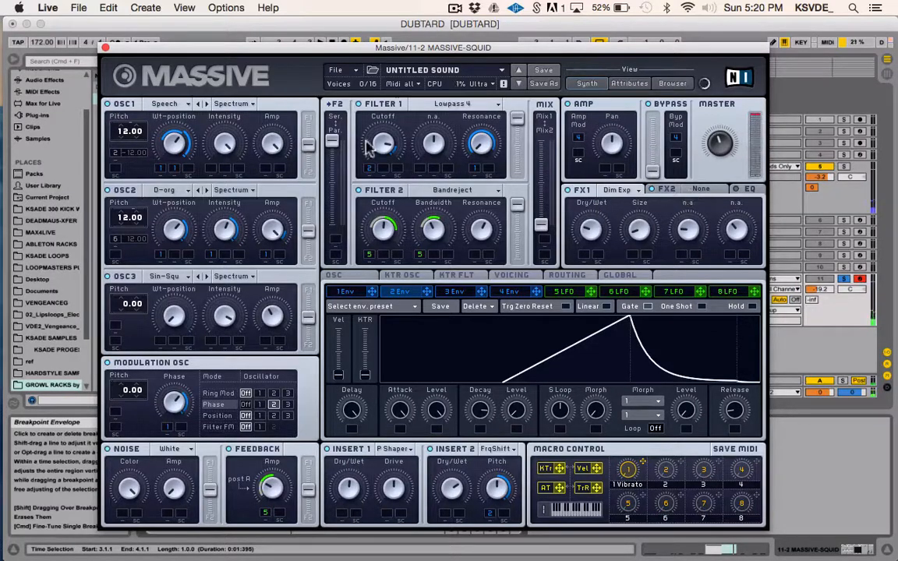
left_click(704, 190)
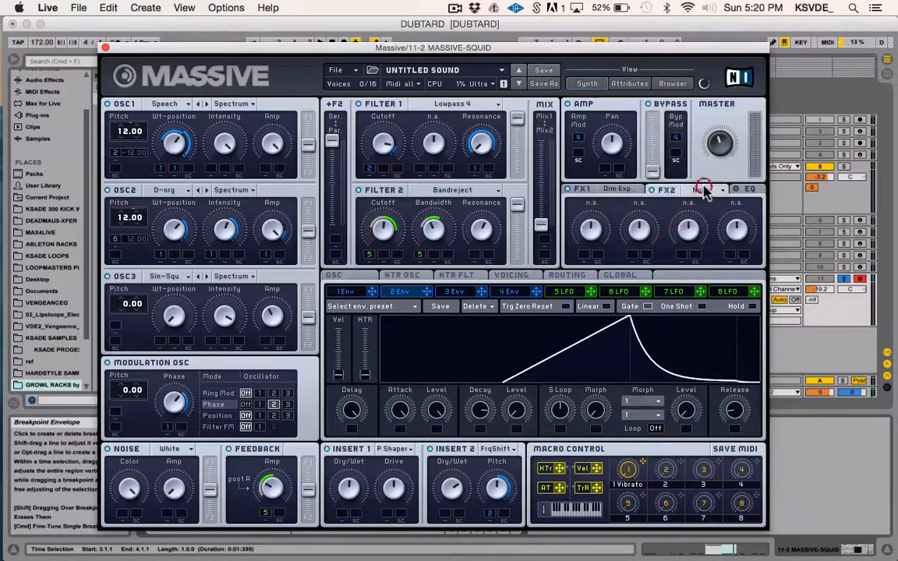
left_click(704, 189)
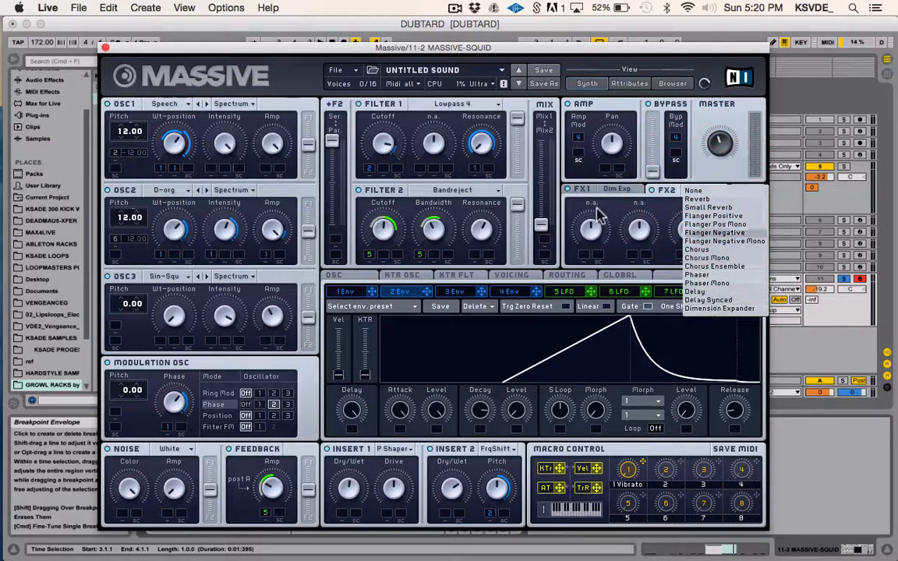
left_click(611, 215)
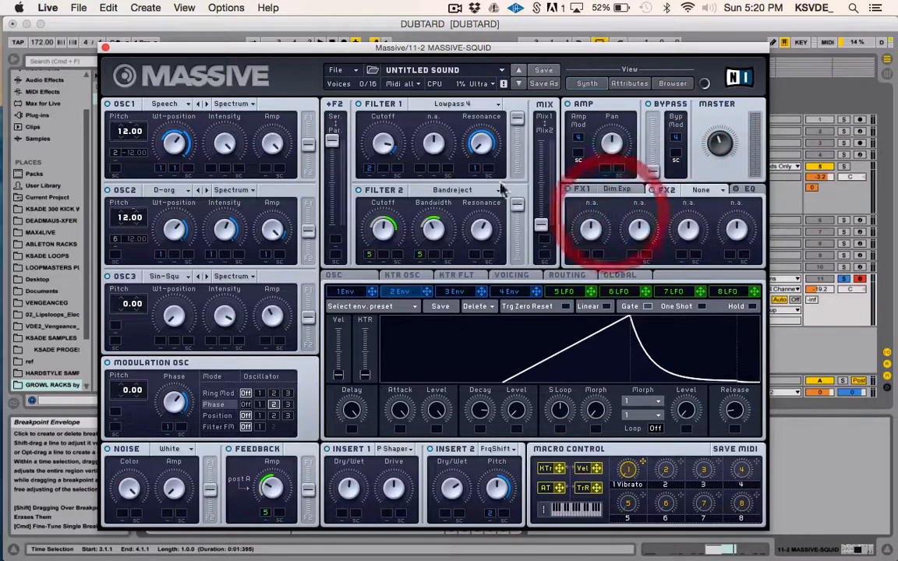
- Lower Massive's master volume and shift the computer keyboard range down to C0–D1
left_click(725, 144)
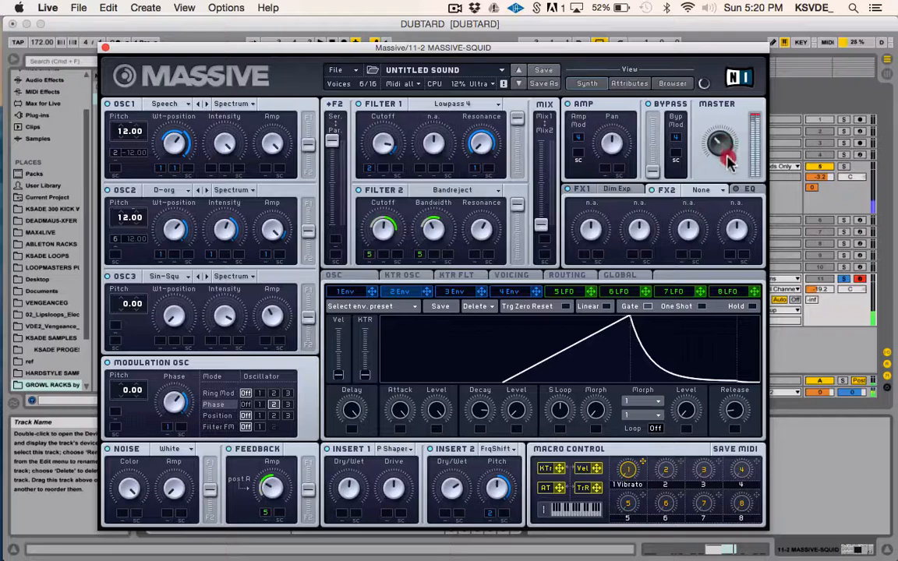
left_click(726, 159)
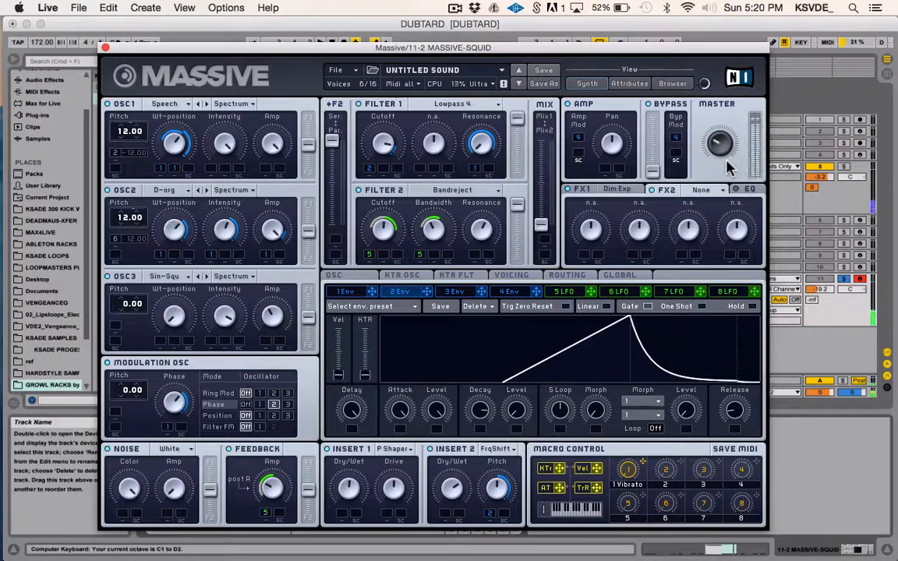
key("z")
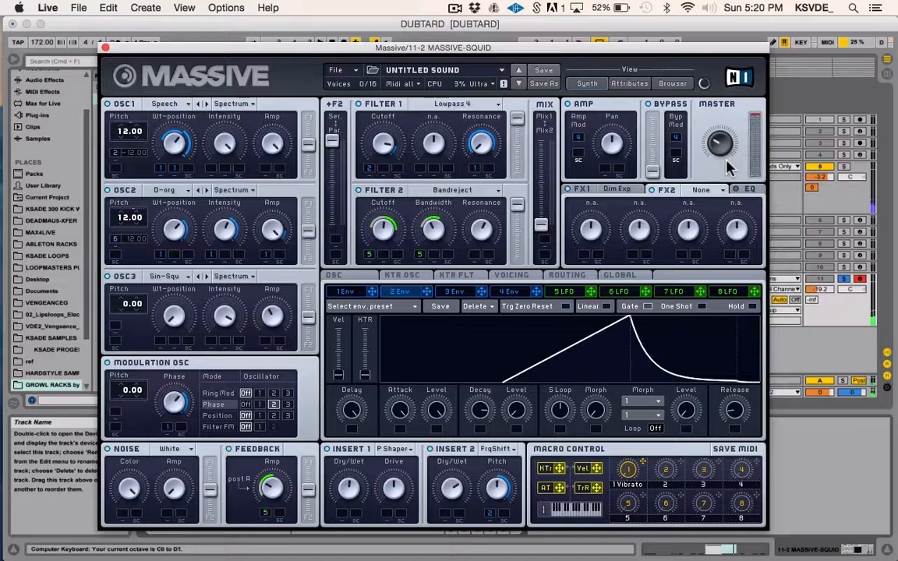
- Close the Massive window and set the rack's MOD5-DEN macro to 16
left_click(105, 47)
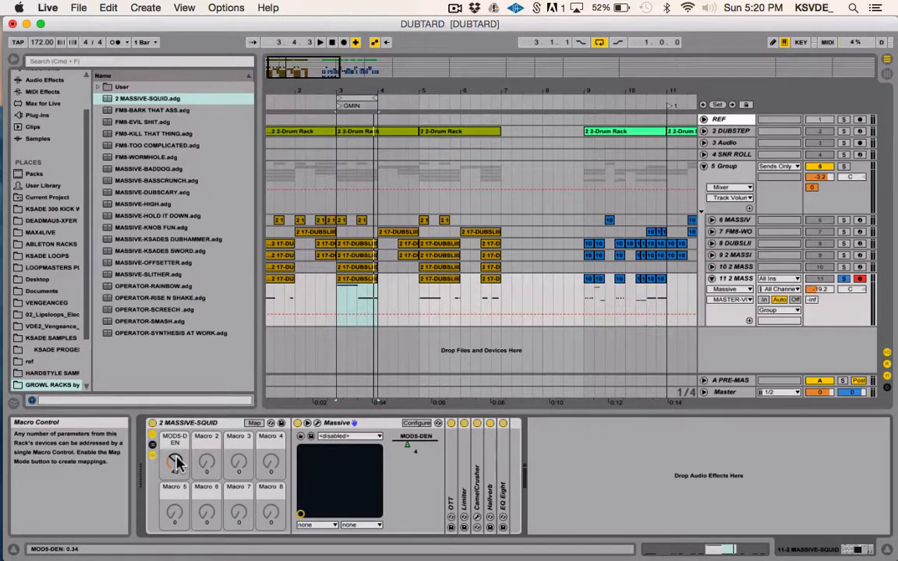
mouse_move(176, 463)
left_mouse_down()
mouse_move(176, 449)
mouse_move(176, 462)
left_mouse_up()
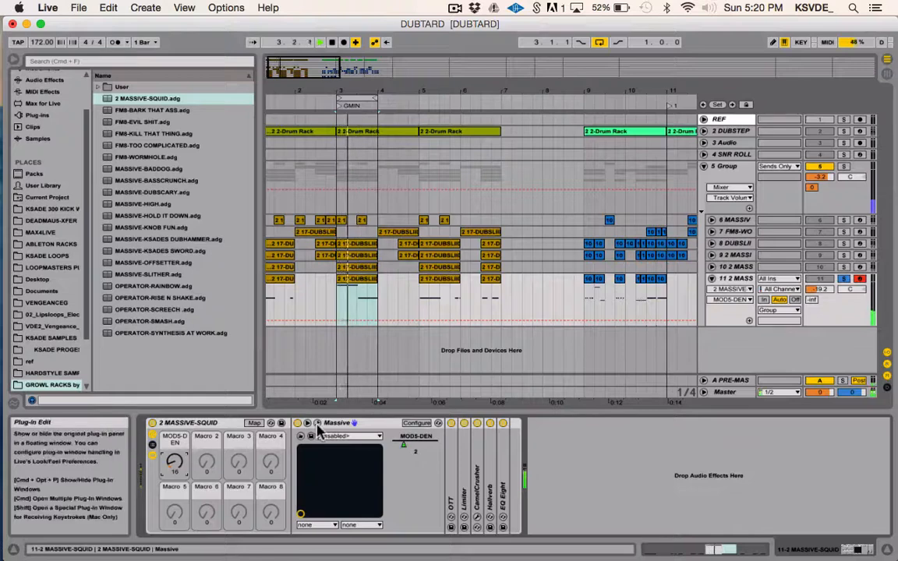
- Unsolo track 11 and extend the arrangement loop to two bars, from bar 3 to bar 5
left_click(844, 278)
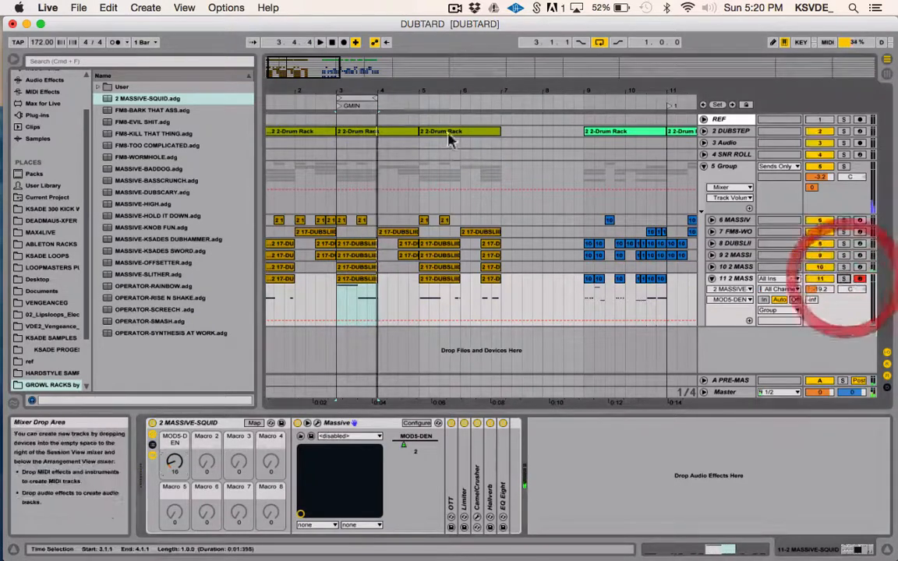
left_click_drag(378, 98, 415, 99)
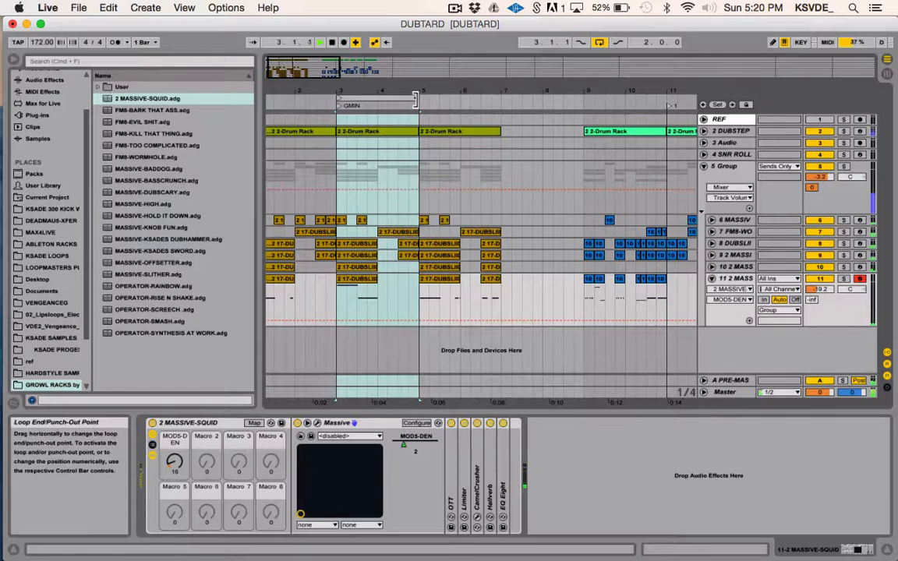
- Play the arrangement from bar 9, briefly soloing track 11 to compare the growl alone and within the mix
left_click(587, 295)
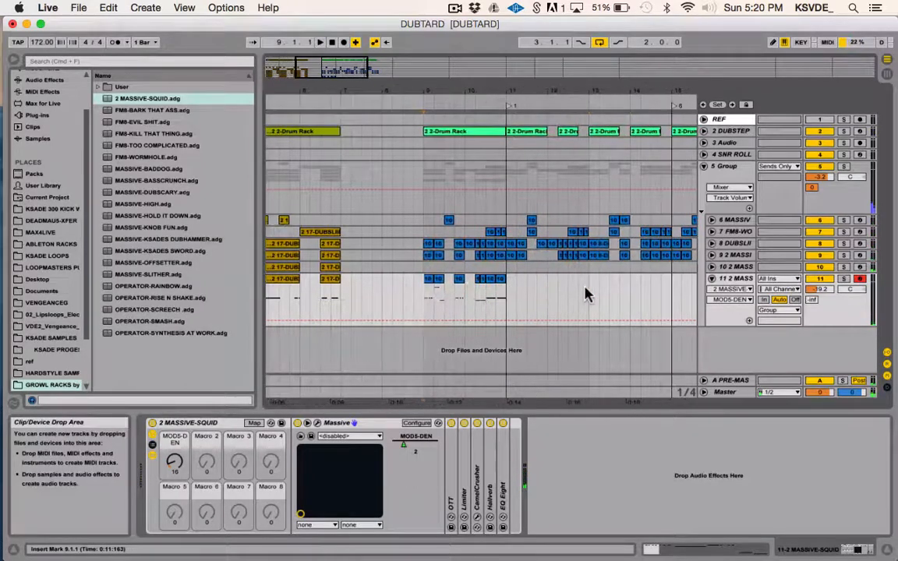
key("space")
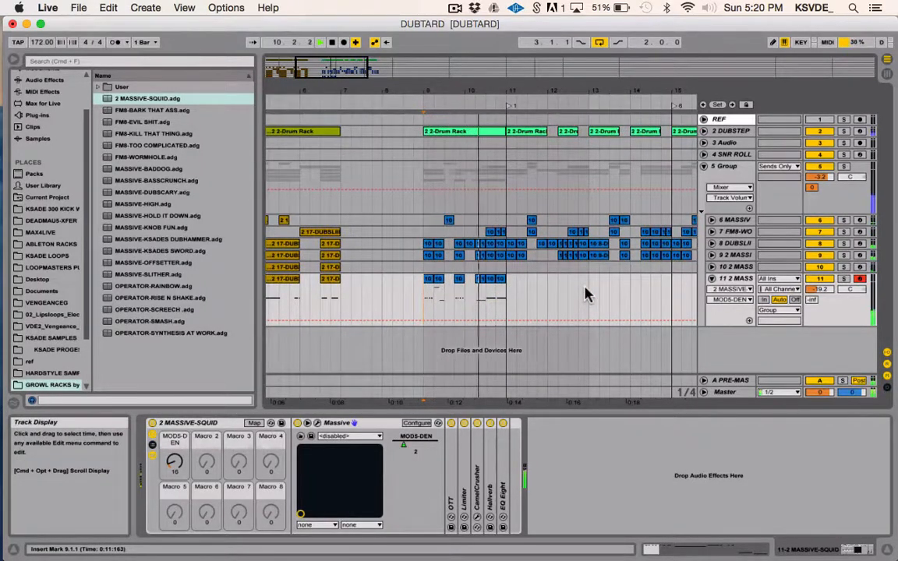
left_click(844, 279)
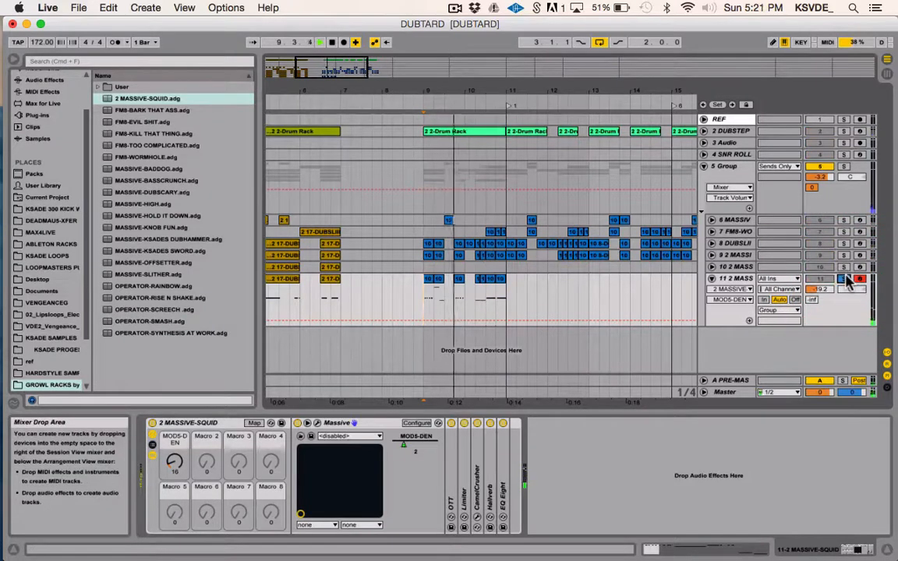
left_click(844, 279)
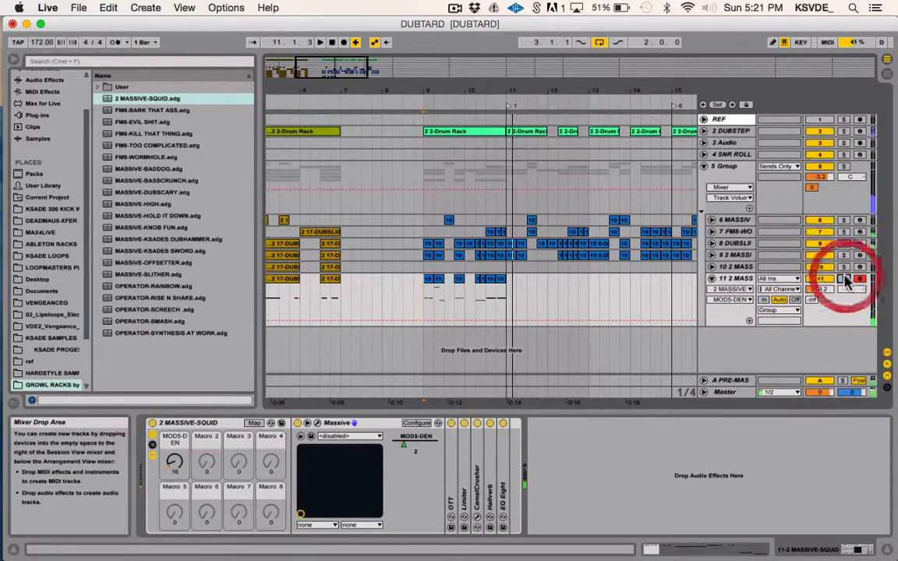
key("space")
- Delete track 11's clips from the start of bar 9 through the short clip at 10.2.1
left_click(473, 282)
left_click_drag(473, 282, 427, 291)
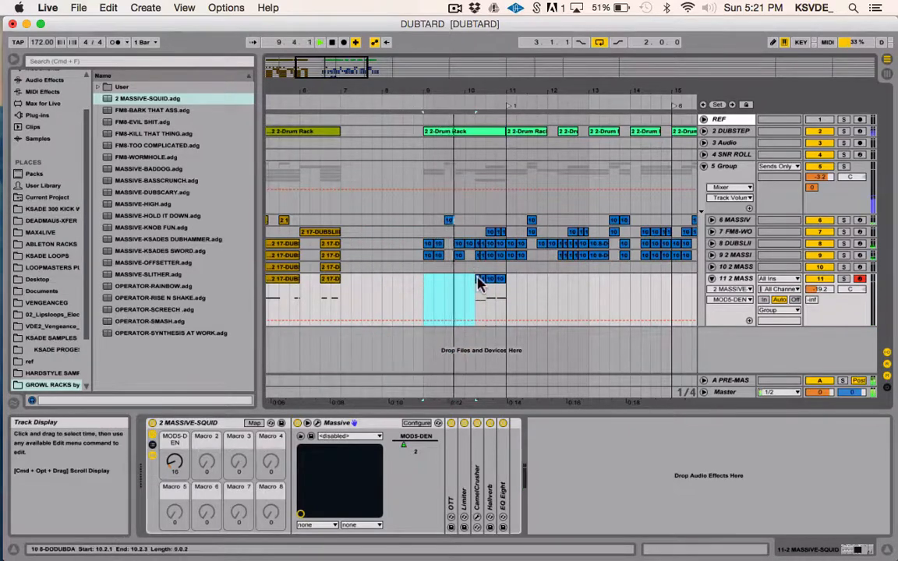
left_click_drag(477, 286, 485, 295)
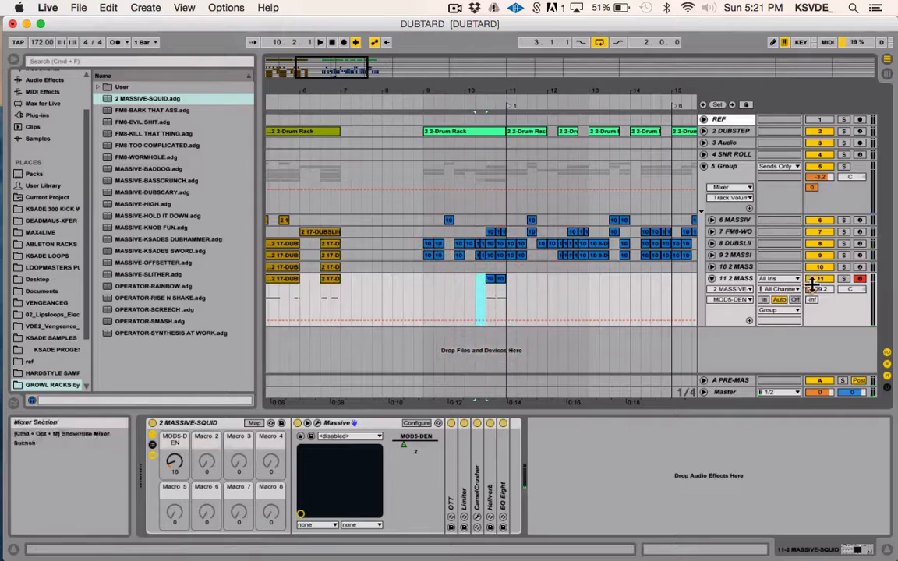
- Set track 11's volume to -15.2 dB and play back from 8.4.1
left_click_drag(815, 289, 815, 278)
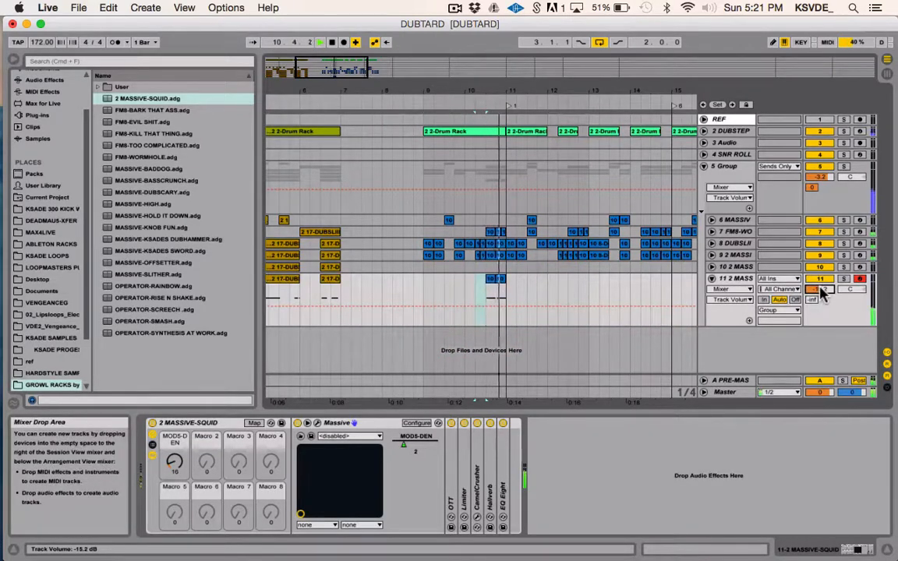
left_click(418, 285)
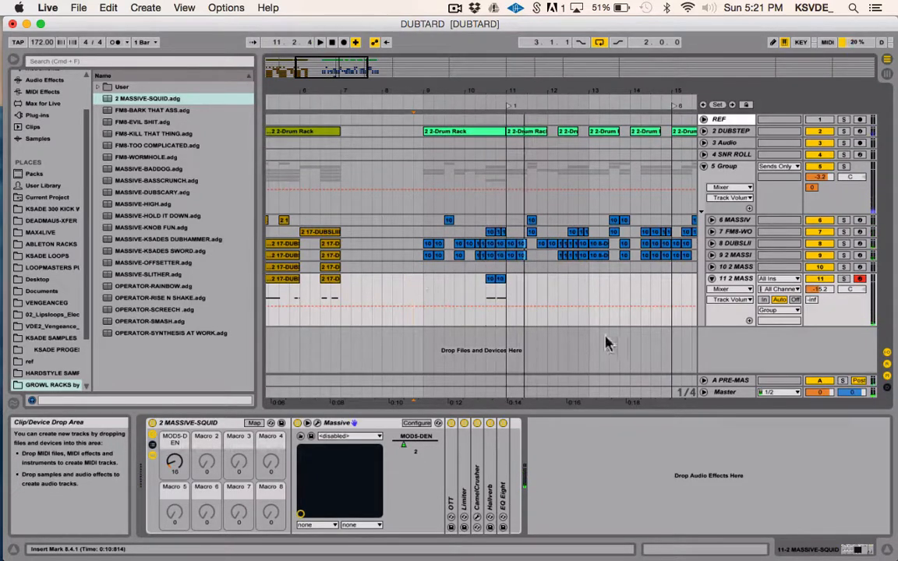
- Select track 11 and place the insert mark at 9.1.1 in its lane
left_click(732, 279)
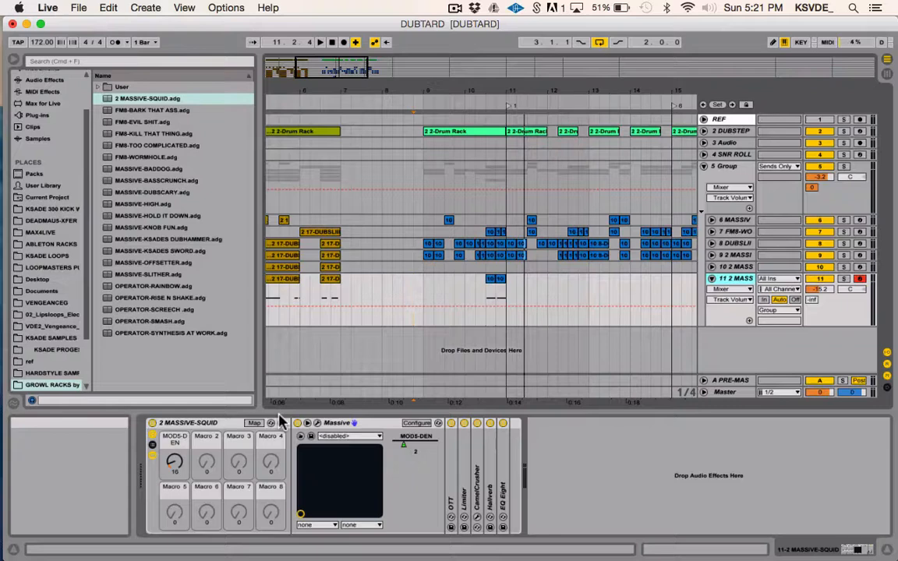
key("minus")
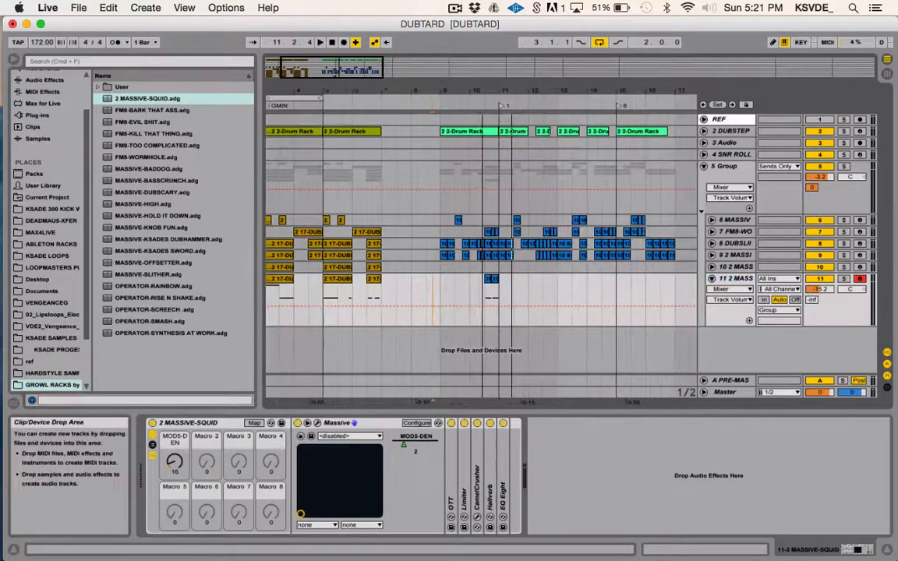
left_click(446, 296)
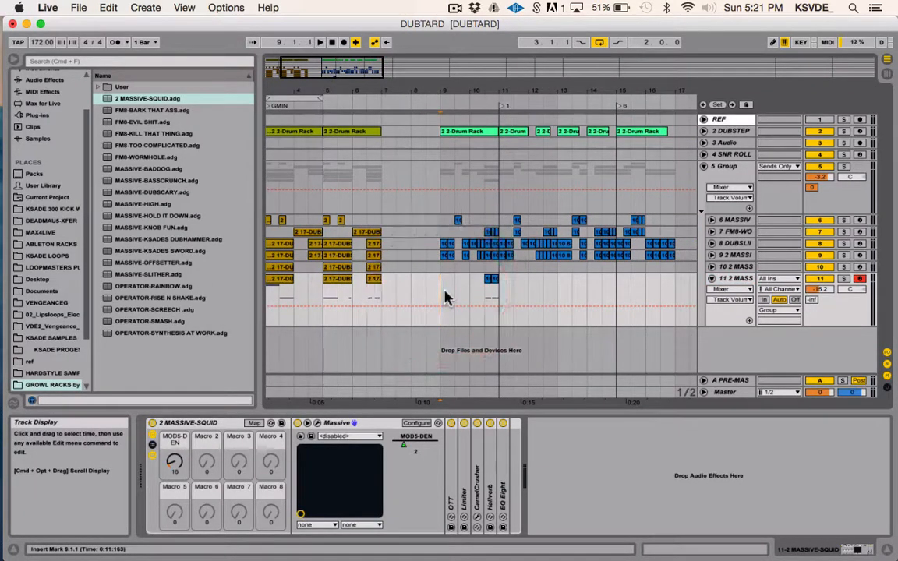
scroll(446, 296, "right", 2)
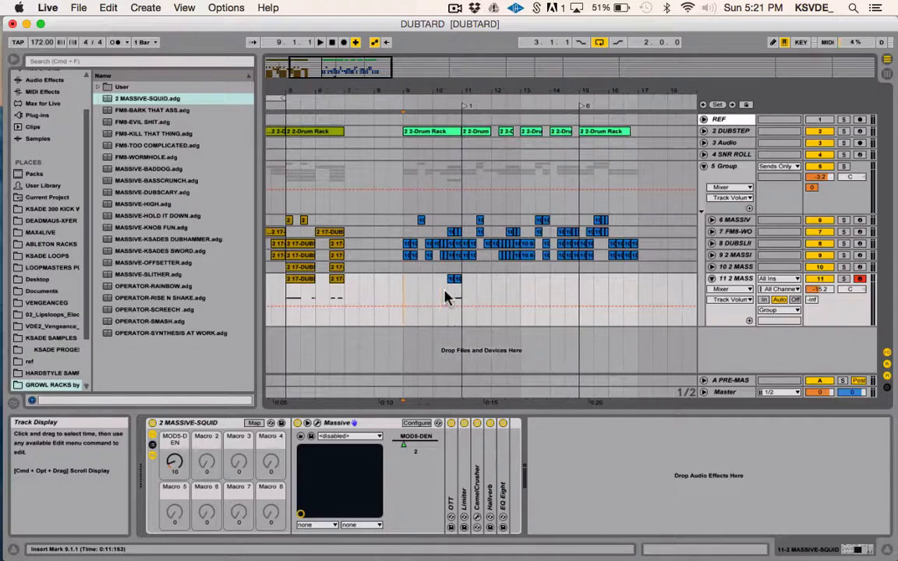